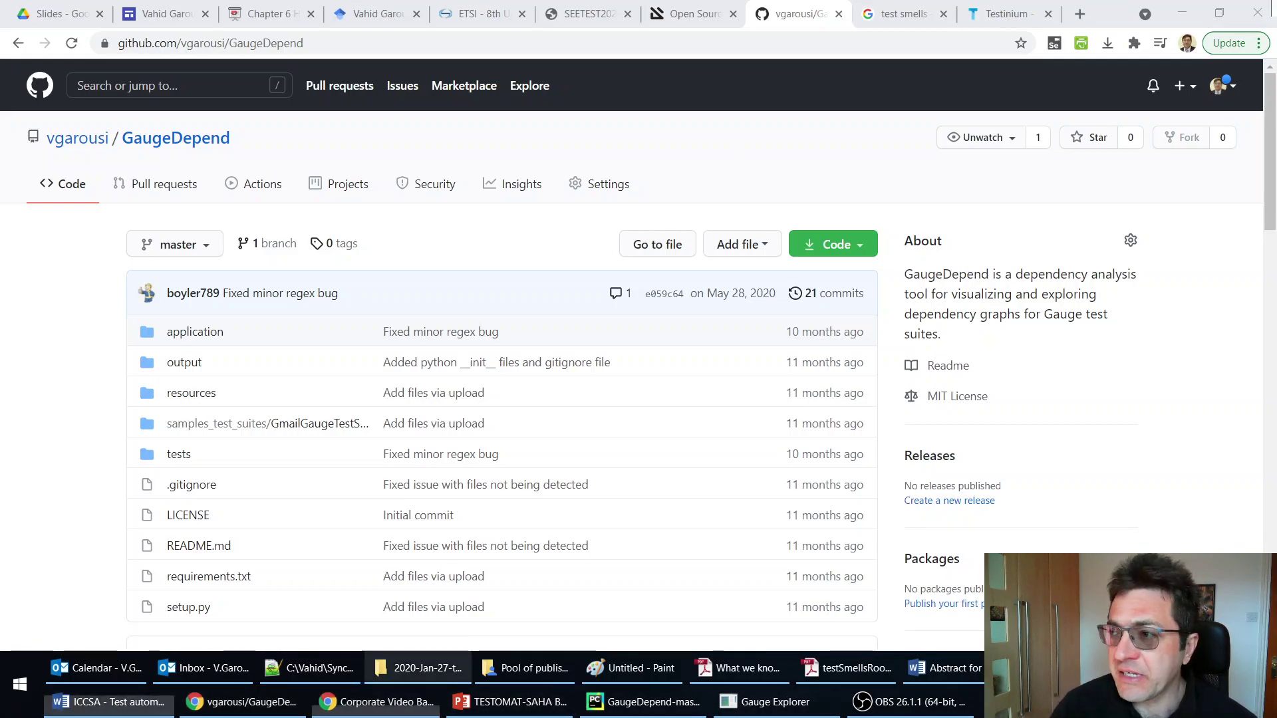
Switch to the Gauge test automation paper in Word, maximize its window and go to the title page
{"action": "left_click", "coordinate": [109, 702]}
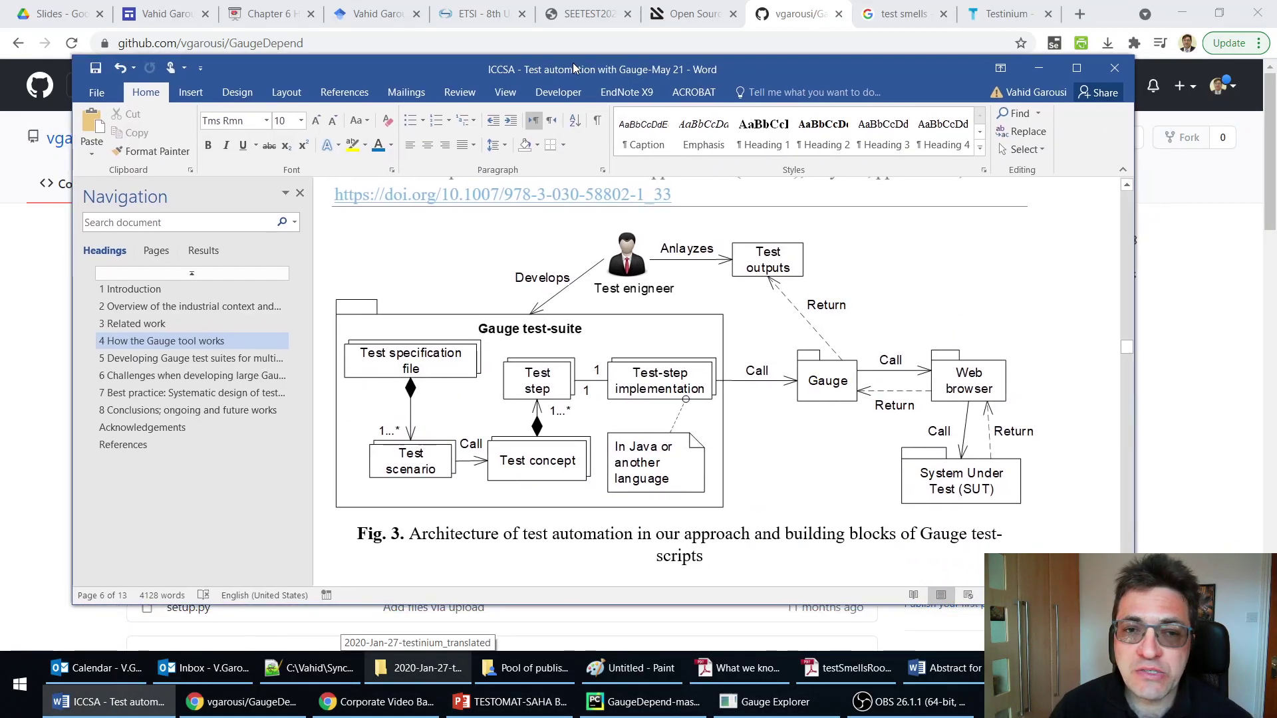
{"action": "double_click", "coordinate": [574, 67]}
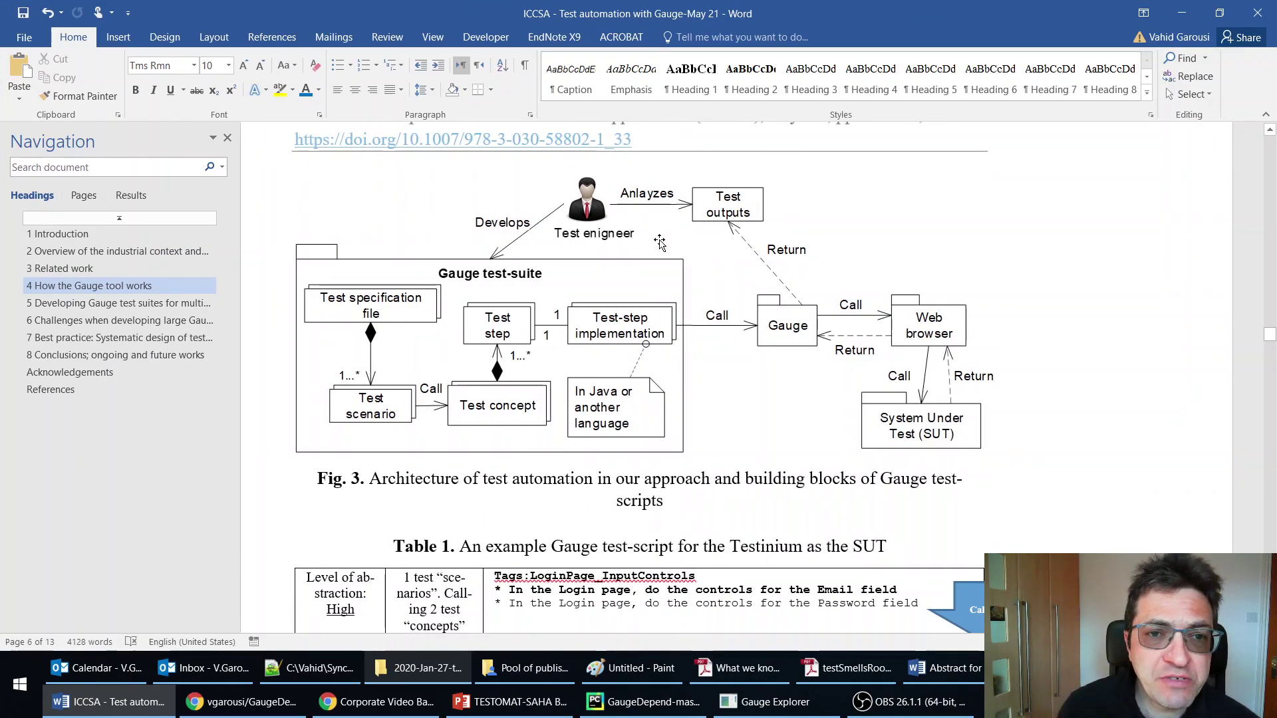
{"action": "key", "text": "ctrl+Home"}
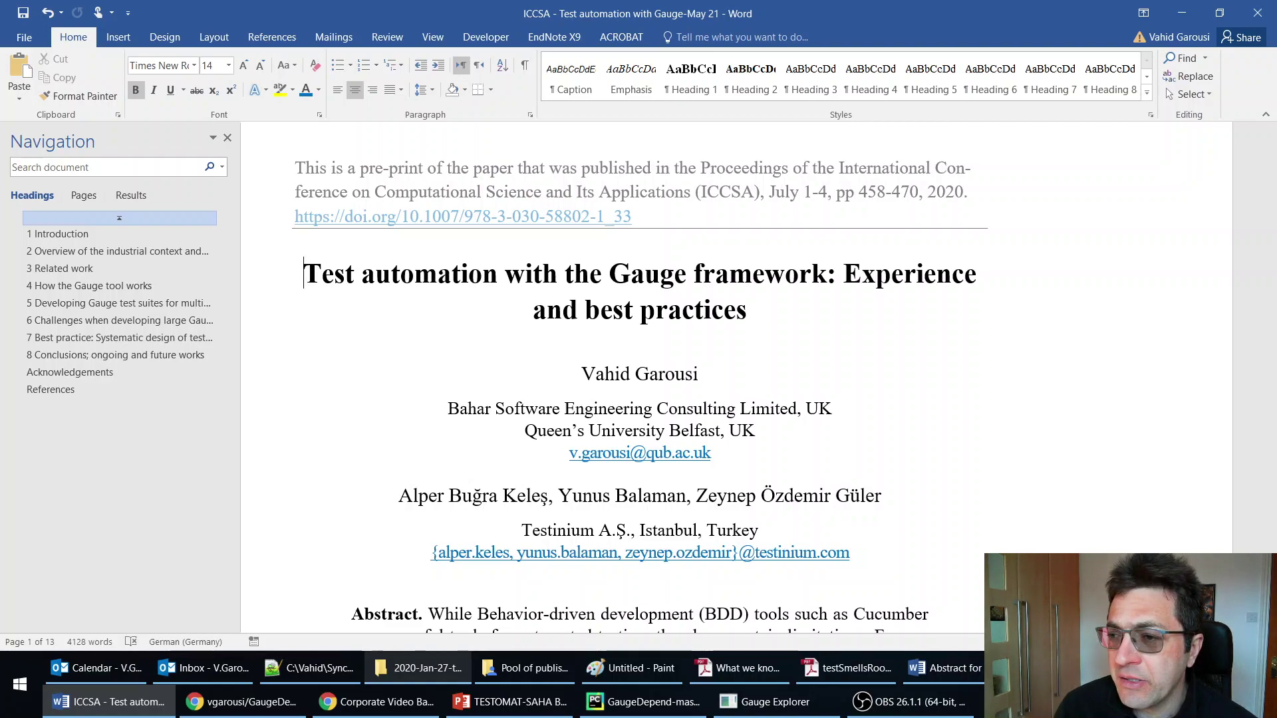
{"action": "key", "text": "alt+Tab"}
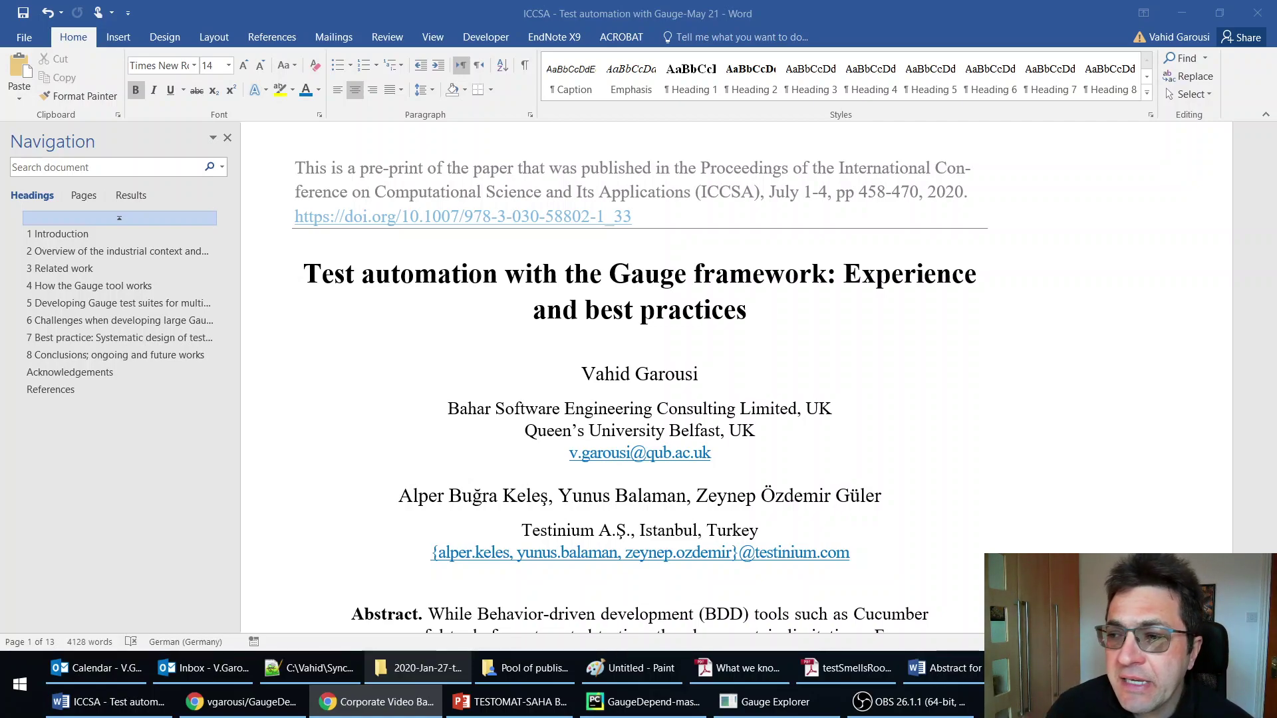
Go to section 4, "How the Gauge tool works", and view the architecture diagram in Fig. 3
{"action": "left_click", "coordinate": [107, 287]}
{"action": "left_click", "coordinate": [107, 286]}
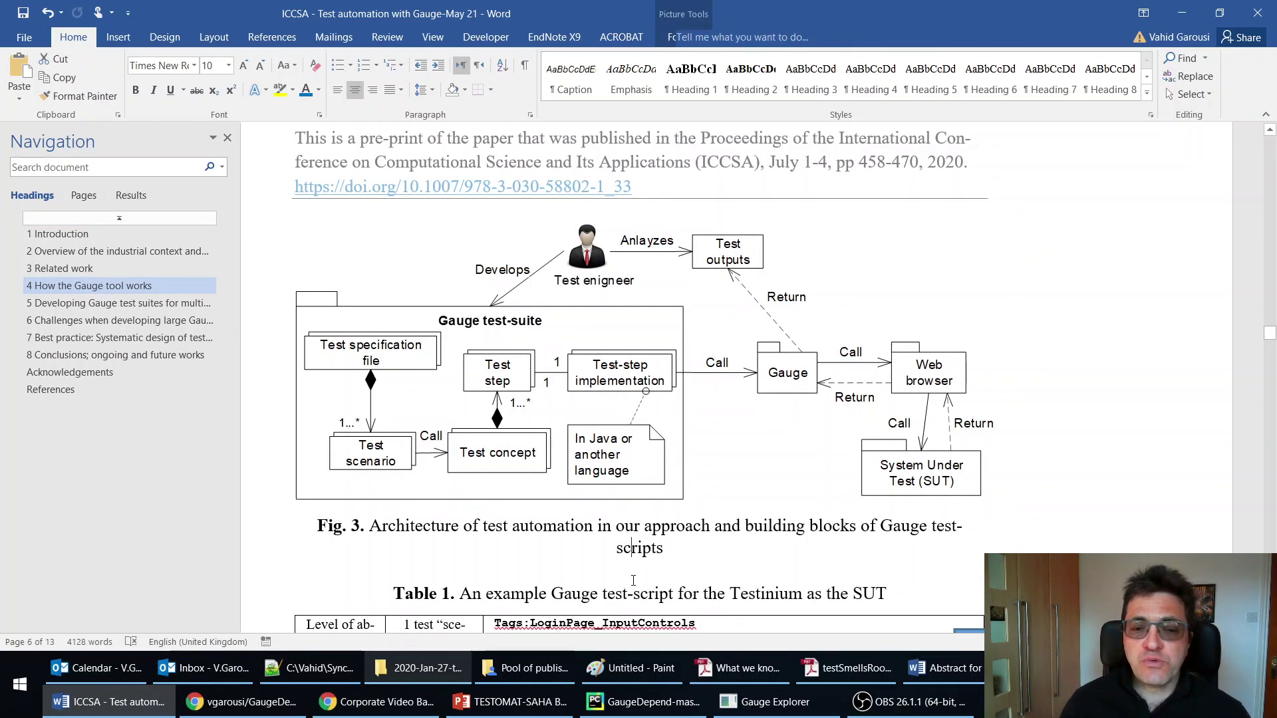
{"action": "left_click", "coordinate": [684, 529]}
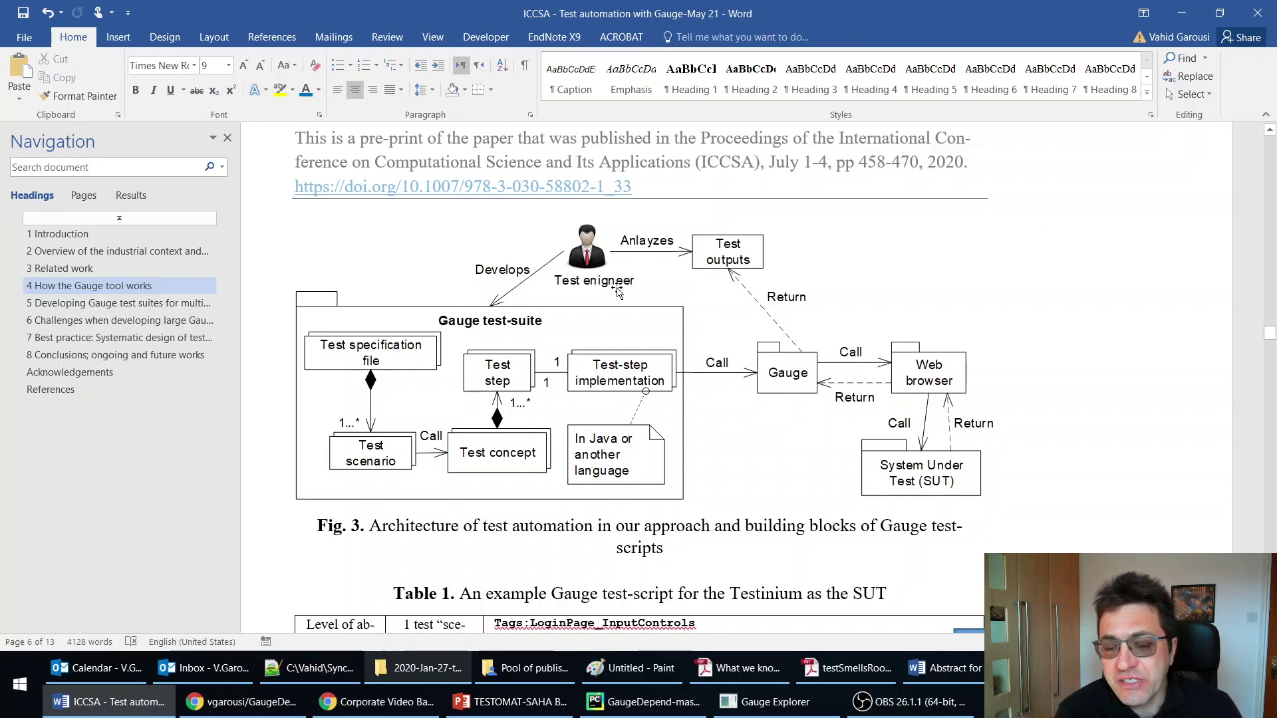
Examine the high-abstraction test scenario row of Table 1, highlighting its Password field line and abstraction-level label
{"action": "scroll", "coordinate": [617, 293], "scroll_direction": "down", "scroll_amount": 4}
{"action": "left_click", "coordinate": [657, 381]}
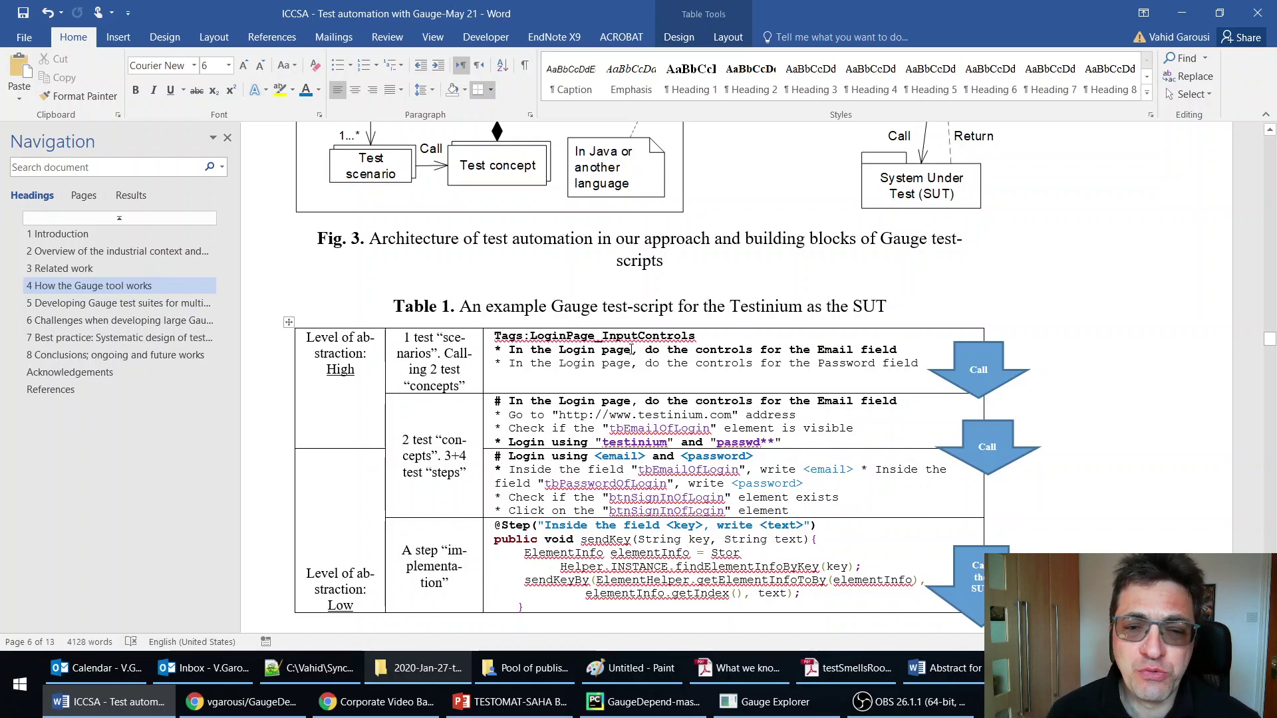
{"action": "left_click_drag", "start_coordinate": [901, 364], "coordinate": [695, 363]}
{"action": "left_click", "coordinate": [478, 359]}
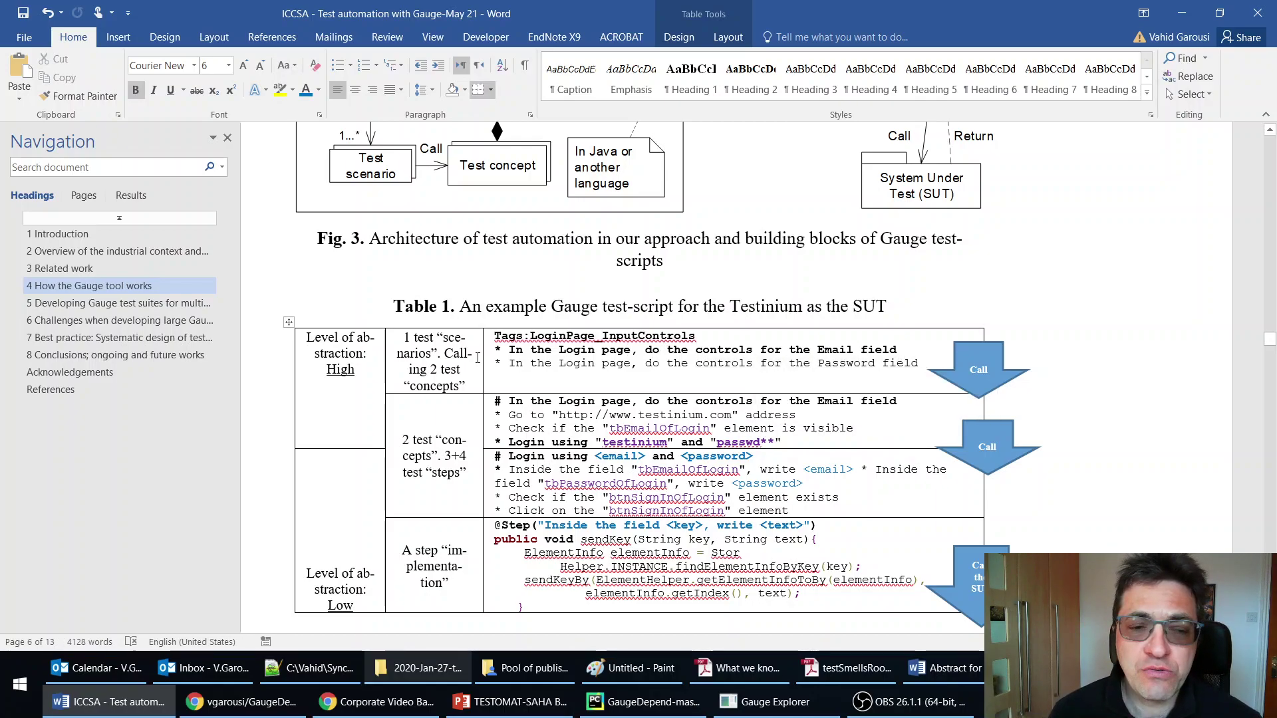
{"action": "left_click_drag", "start_coordinate": [307, 337], "coordinate": [359, 370]}
{"action": "left_click", "coordinate": [359, 370]}
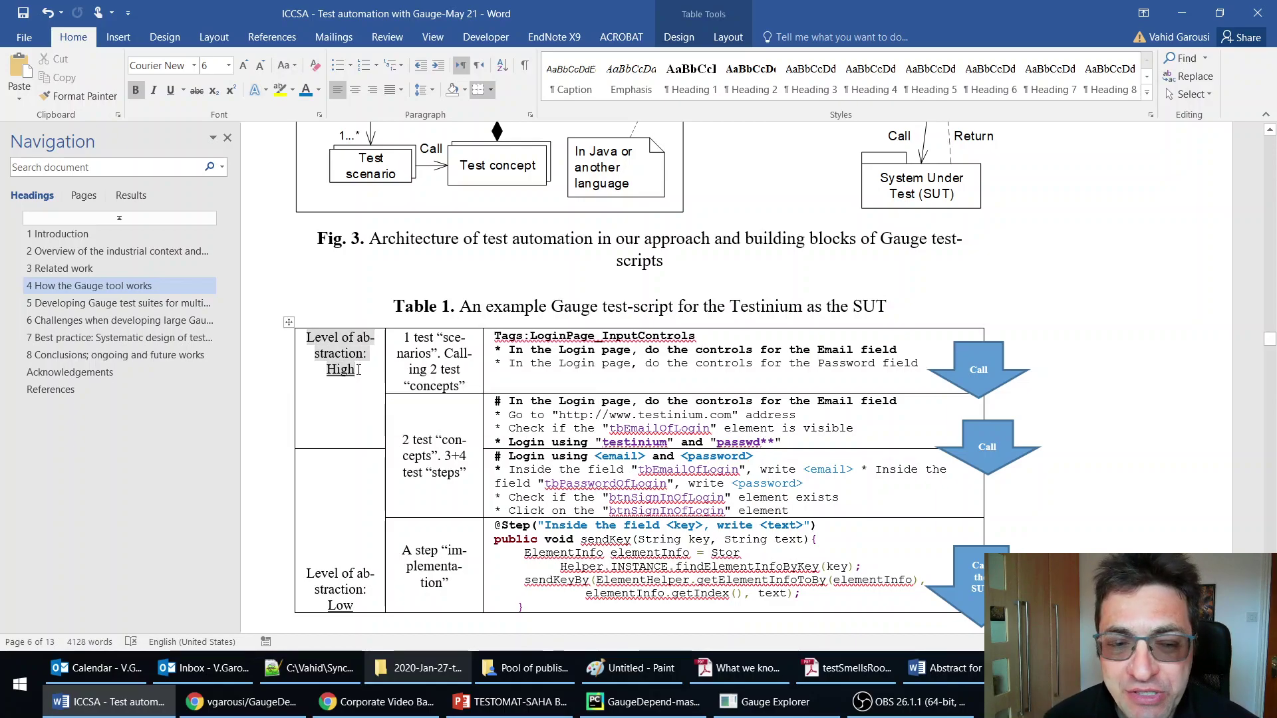
Examine the Email field concept in Table 1, from the "Go to" address step through the "Login using" line
{"action": "left_click_drag", "start_coordinate": [526, 411], "coordinate": [552, 429]}
{"action": "left_click", "coordinate": [551, 424]}
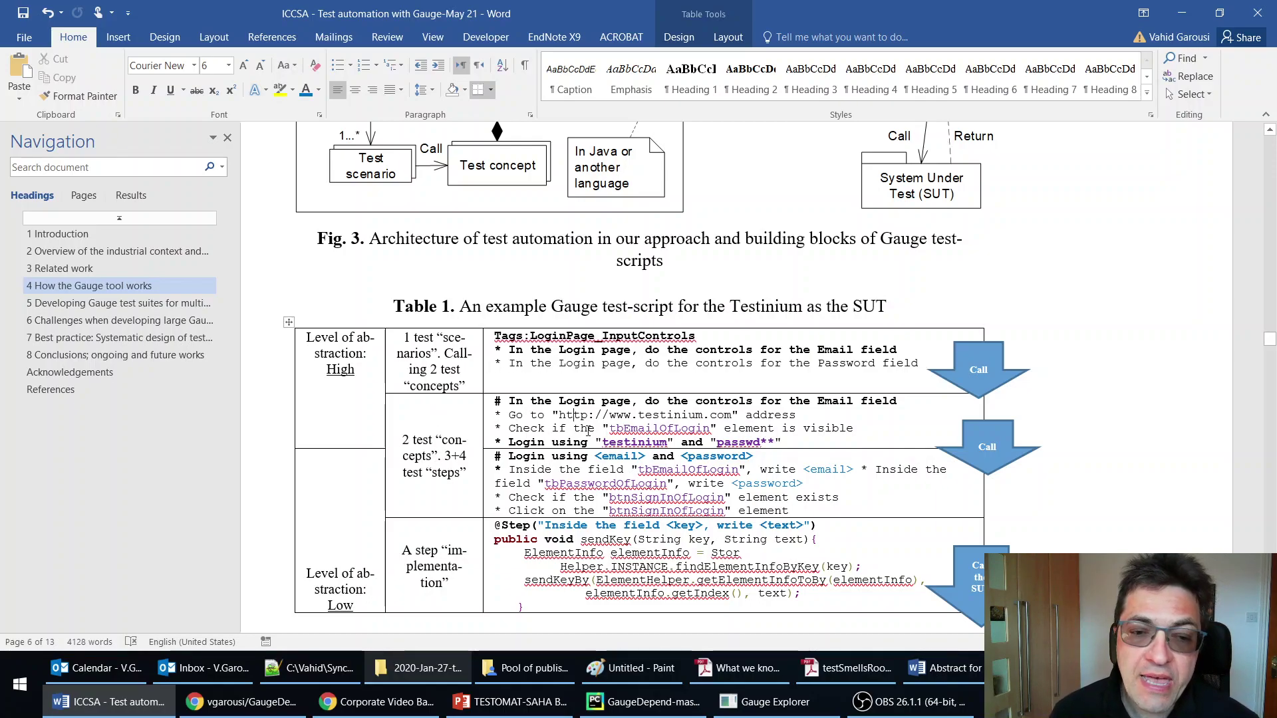
{"action": "left_click_drag", "start_coordinate": [515, 442], "coordinate": [625, 442]}
{"action": "left_click", "coordinate": [636, 442]}
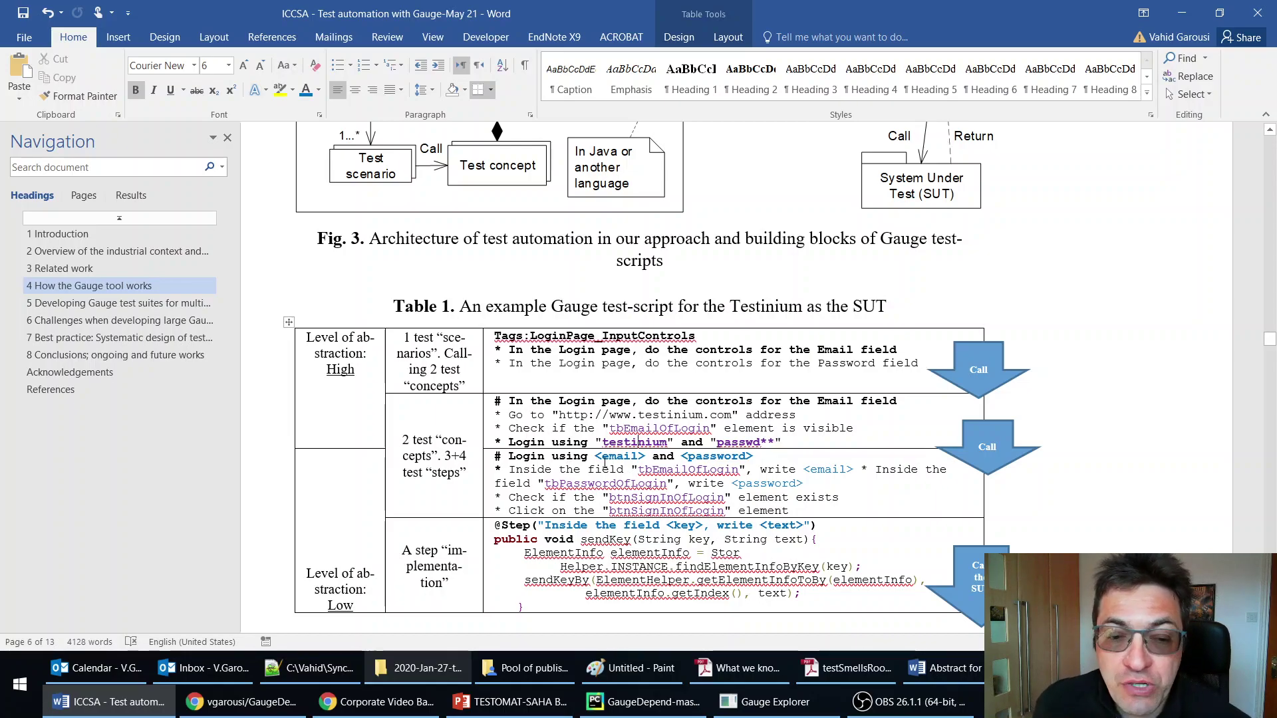
Move the second "Inside the field" step of Table 1's "Login using" concept onto its own line
{"action": "left_click_drag", "start_coordinate": [511, 470], "coordinate": [676, 469]}
{"action": "left_click", "coordinate": [676, 469]}
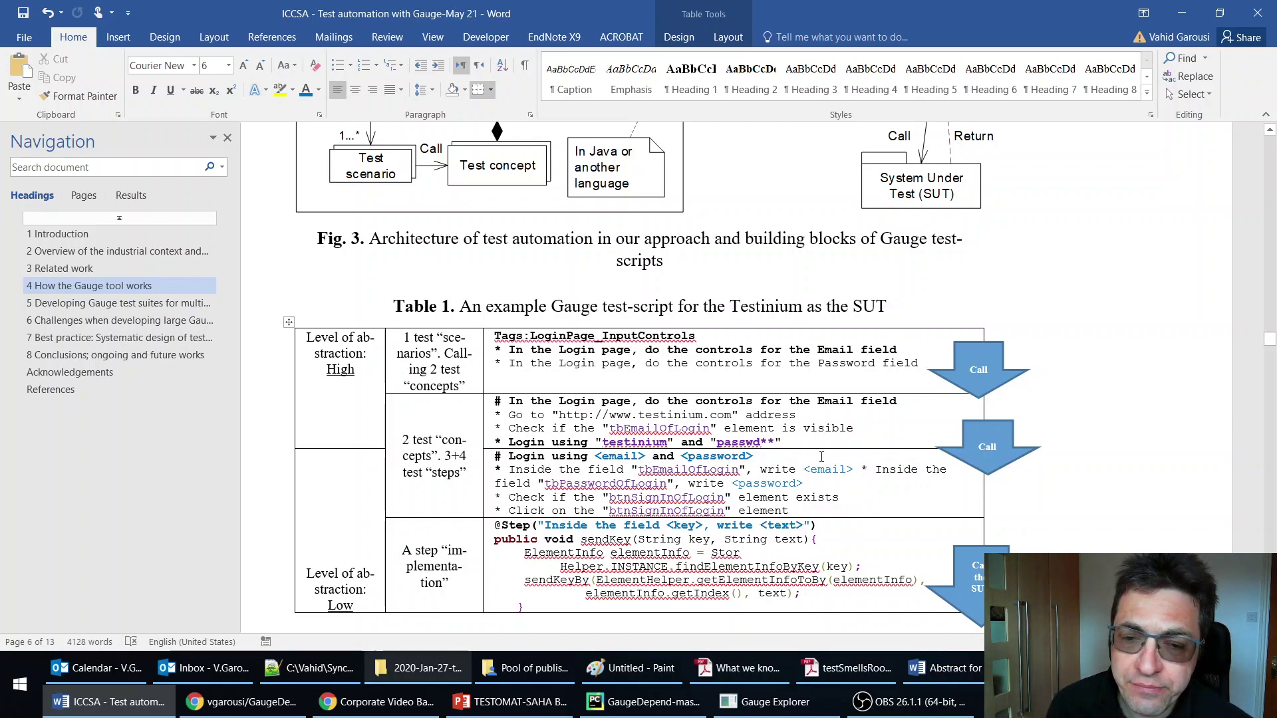
{"action": "key", "text": "Return"}
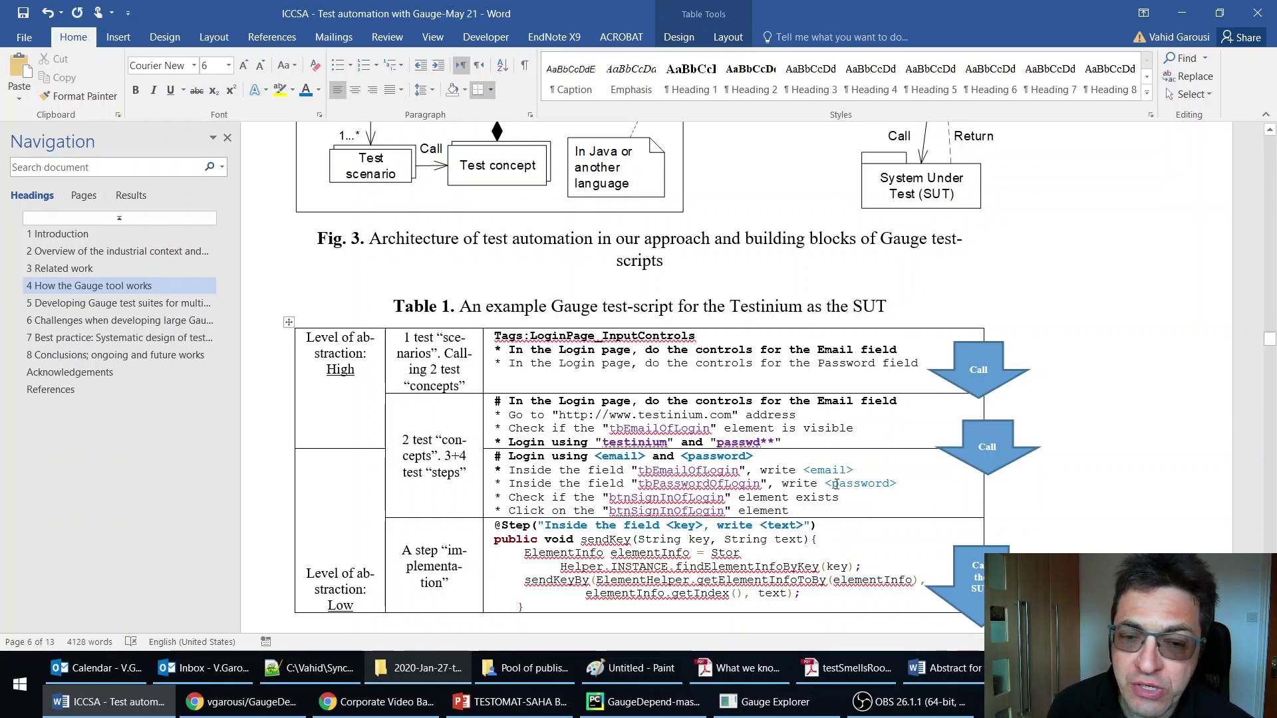
Review the sign-in button steps of the "Login using" concept and highlight the Email and Password field lines in the scenario
{"action": "left_click_drag", "start_coordinate": [610, 502], "coordinate": [629, 499]}
{"action": "left_click", "coordinate": [629, 498]}
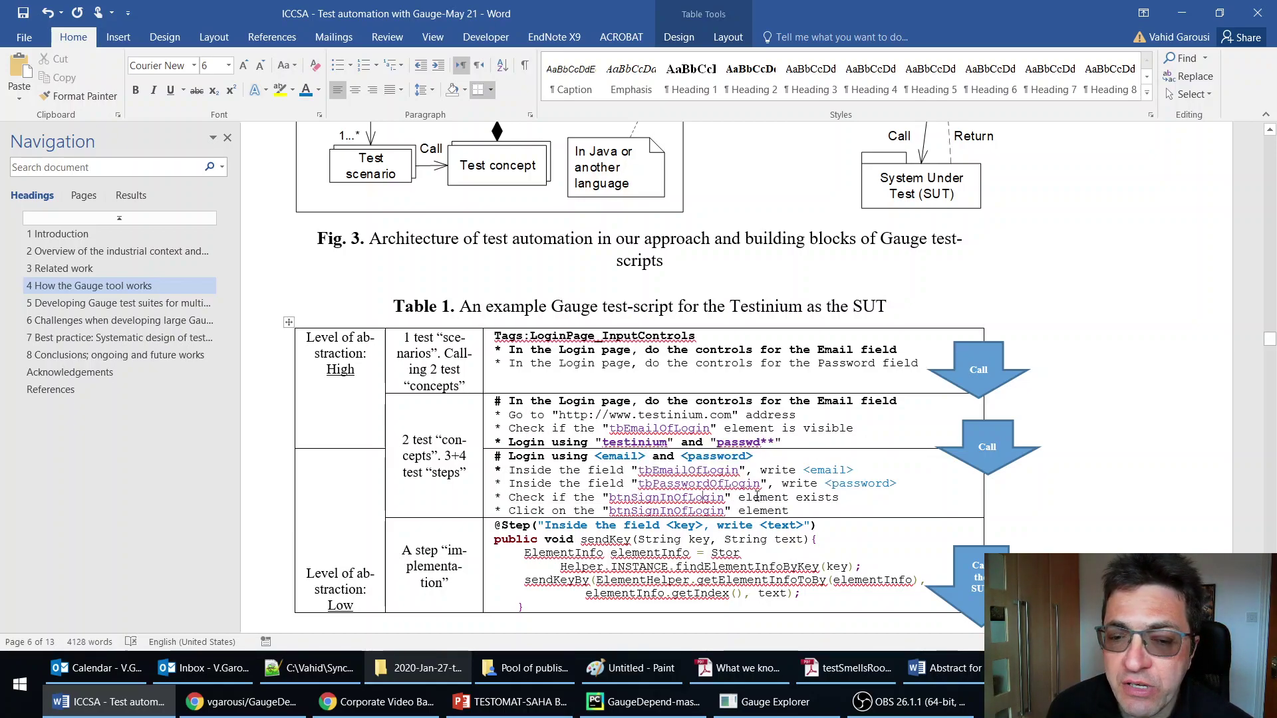
{"action": "left_click_drag", "start_coordinate": [509, 511], "coordinate": [589, 511]}
{"action": "left_click", "coordinate": [589, 511]}
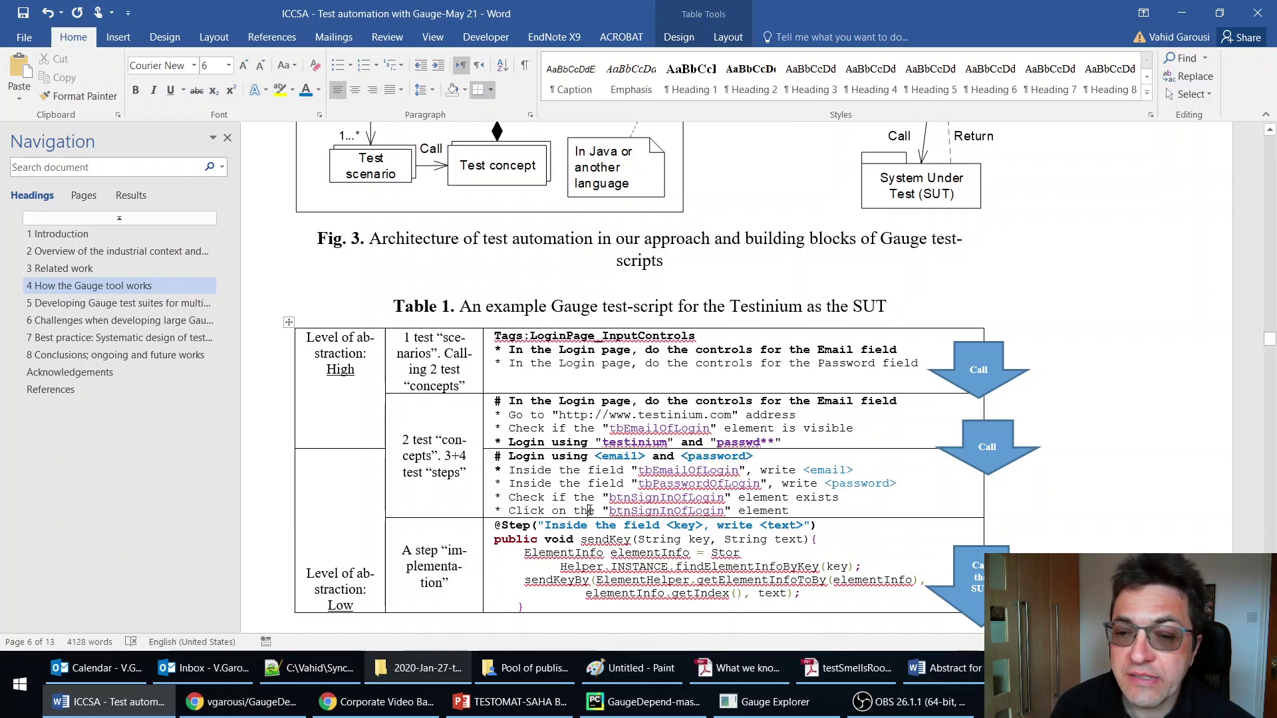
{"action": "left_click_drag", "start_coordinate": [817, 350], "coordinate": [845, 364]}
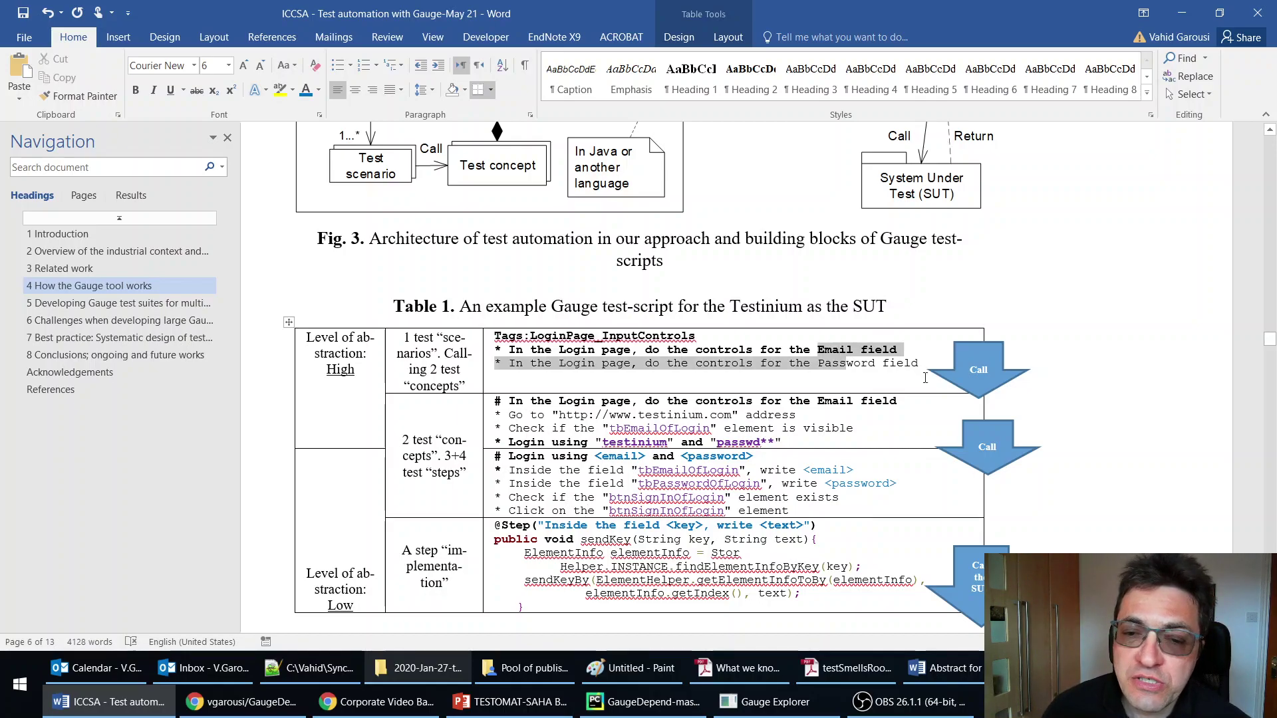
{"action": "left_click", "coordinate": [732, 415]}
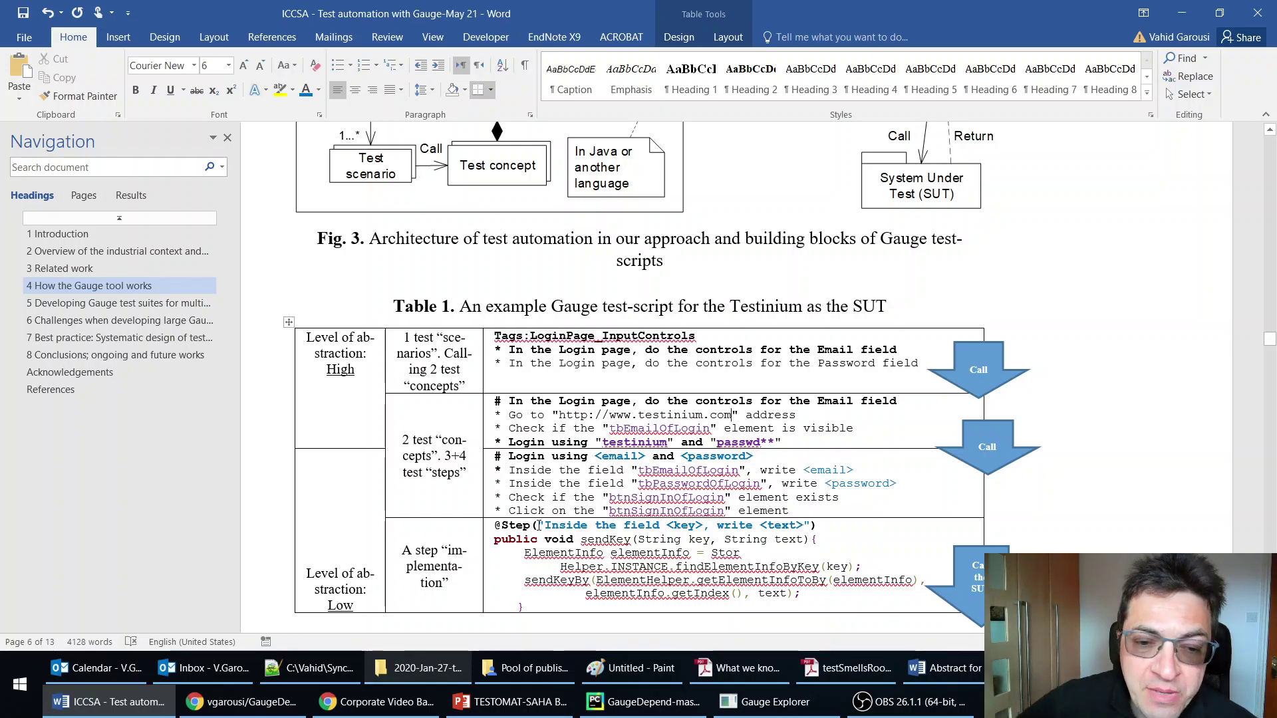
{"action": "double_click", "coordinate": [525, 525]}
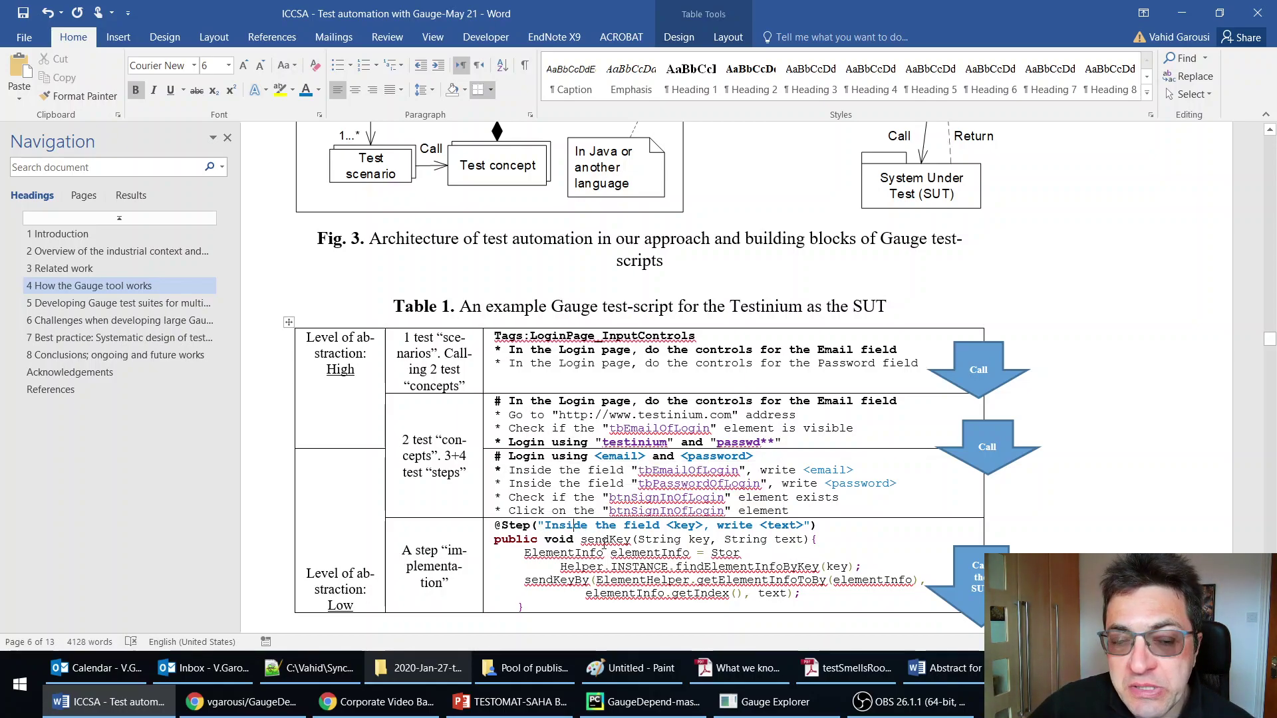
{"action": "triple_click", "coordinate": [566, 554]}
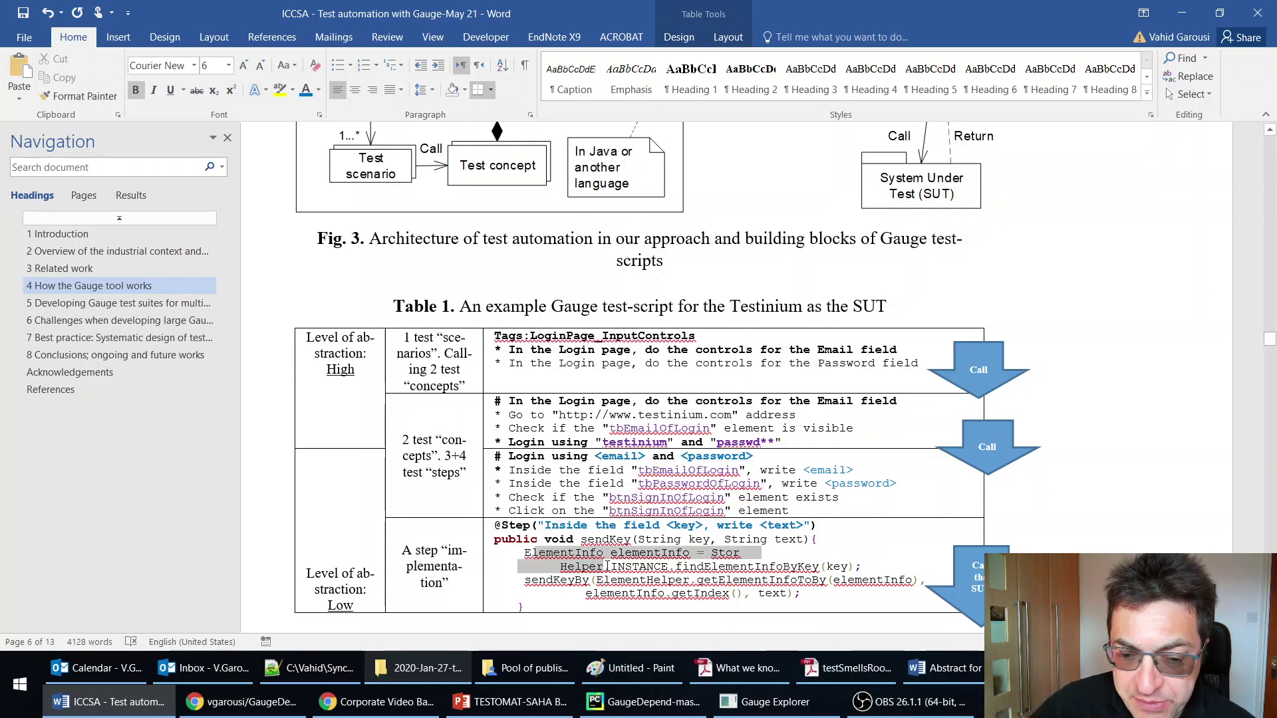
{"action": "left_click", "coordinate": [529, 553]}
{"action": "left_click_drag", "start_coordinate": [575, 530], "coordinate": [688, 525]}
{"action": "left_click", "coordinate": [637, 527]}
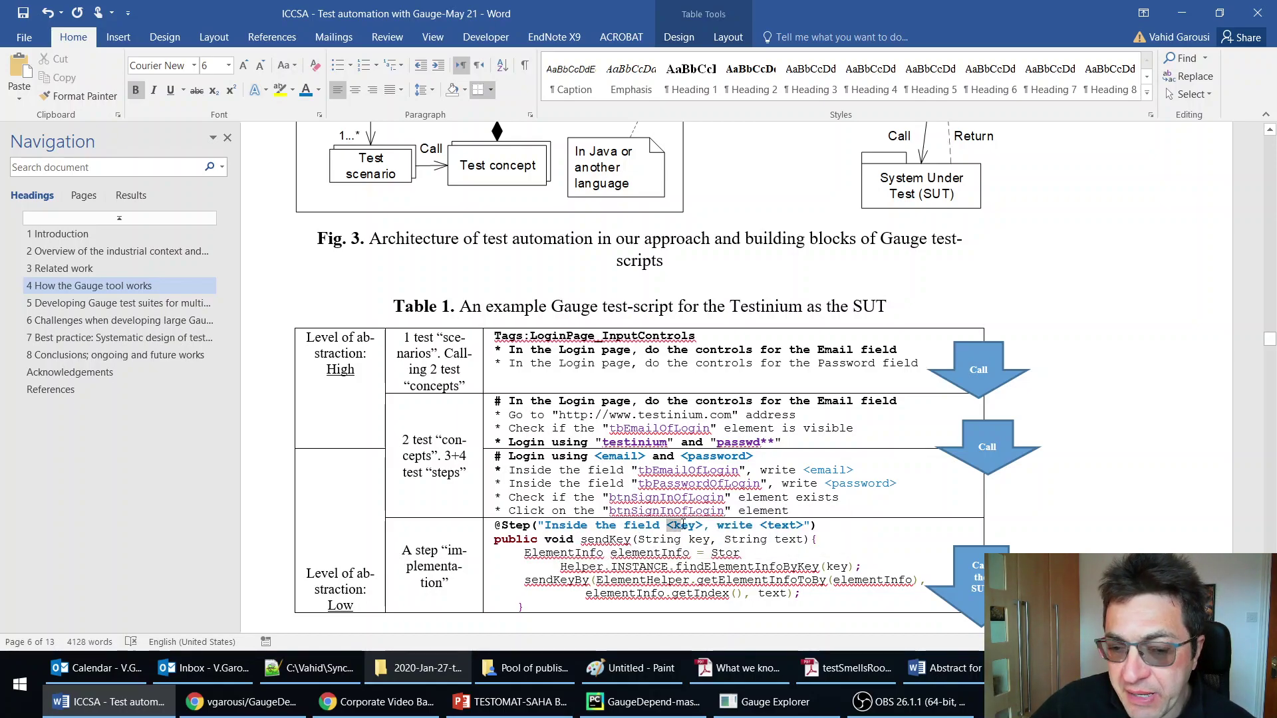
{"action": "left_click", "coordinate": [742, 526]}
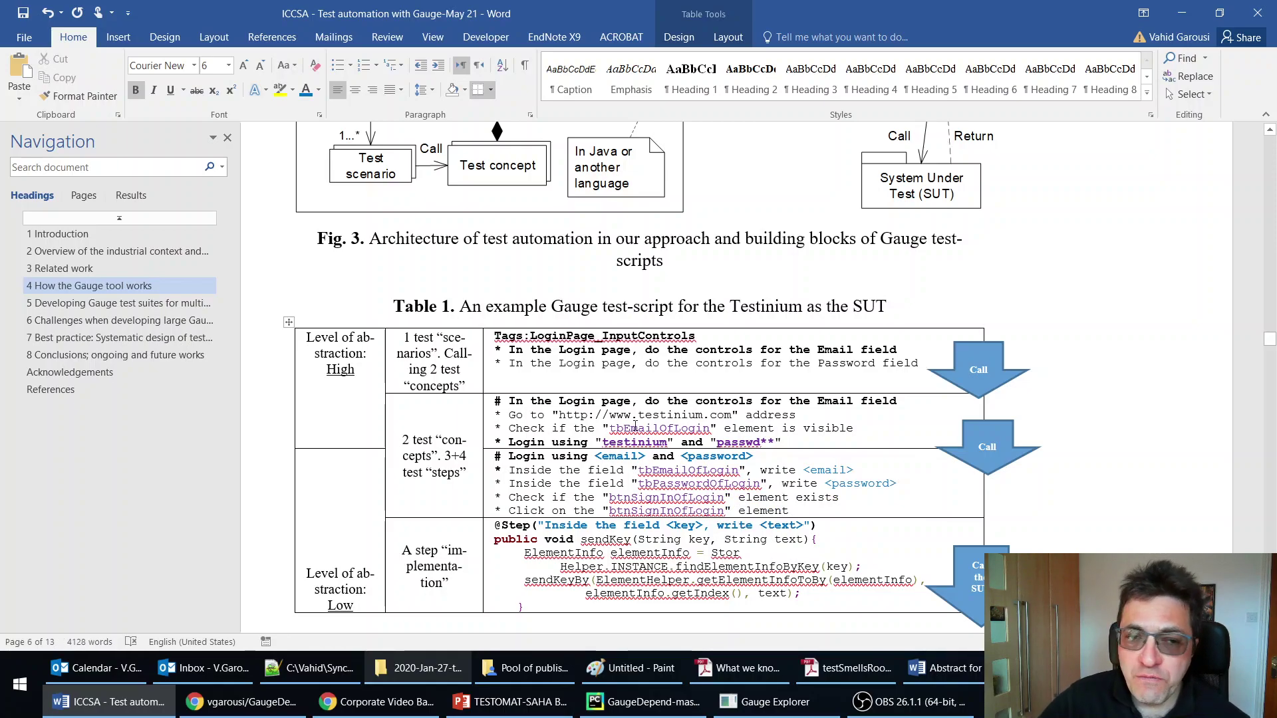
Compare the scenario row of Table 1 with Fig. 3, highlighting its tag and the two concept calls
{"action": "scroll", "coordinate": [539, 353], "scroll_direction": "up", "scroll_amount": 3}
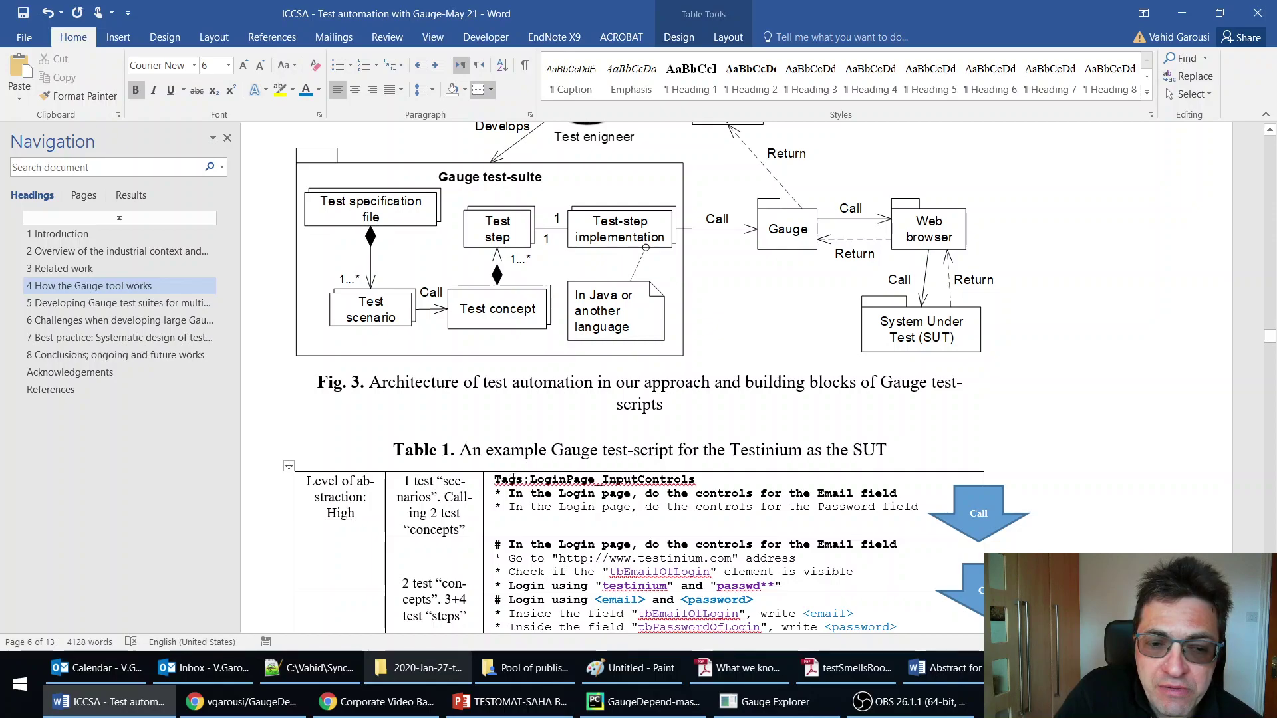
{"action": "left_click_drag", "start_coordinate": [496, 480], "coordinate": [593, 482]}
{"action": "left_click", "coordinate": [424, 483]}
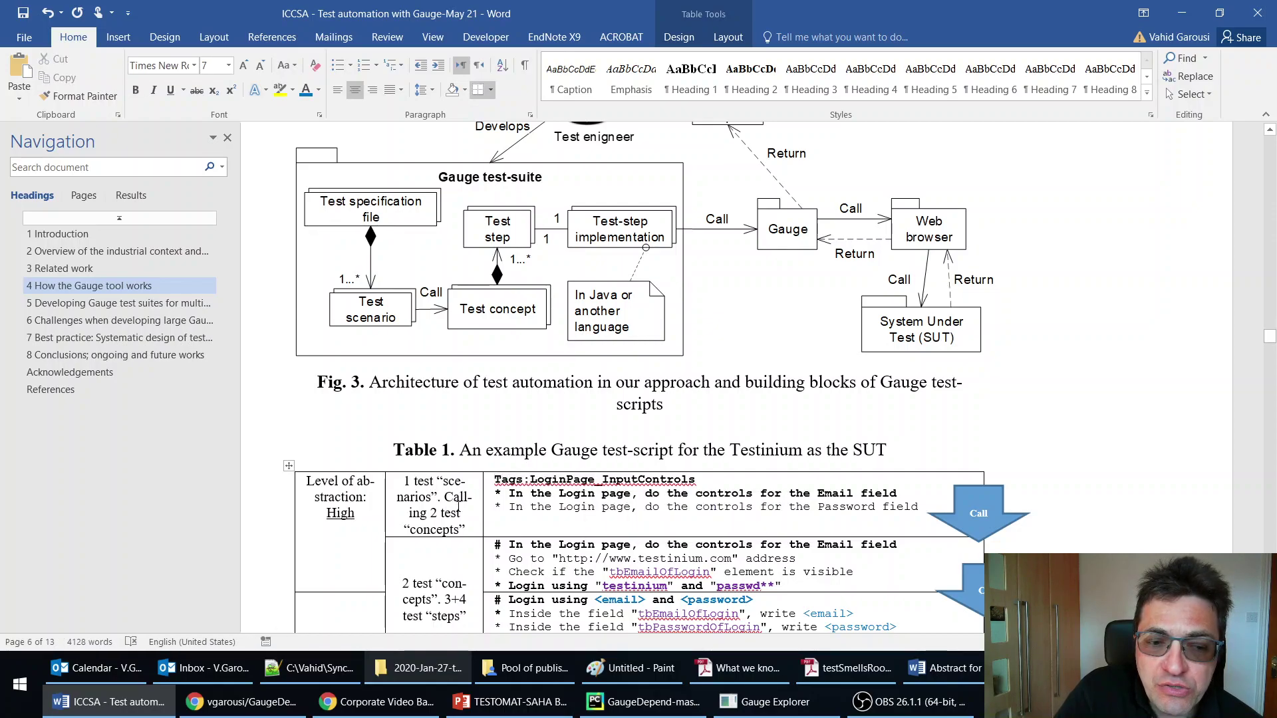
{"action": "left_click_drag", "start_coordinate": [530, 492], "coordinate": [536, 506]}
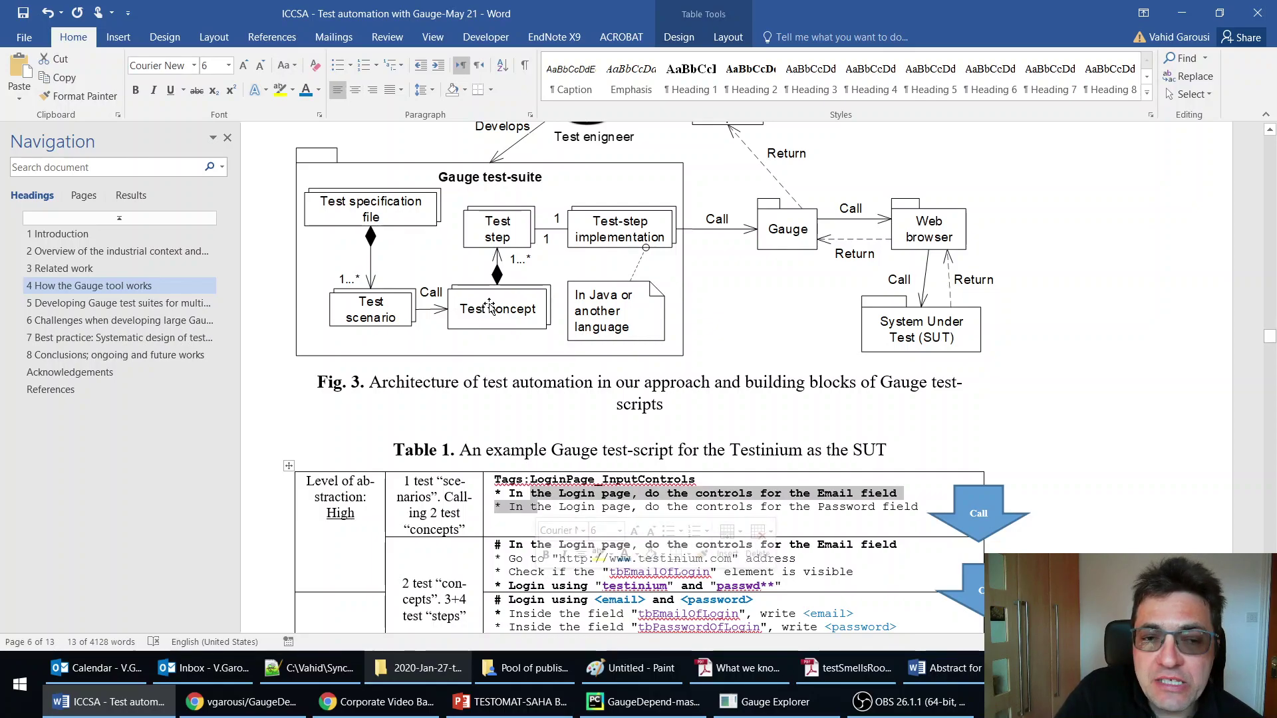
Review the "2 test concepts" row of Table 1, highlighting the heading line of the Email field concept
{"action": "scroll", "coordinate": [550, 462], "scroll_direction": "down", "scroll_amount": 3}
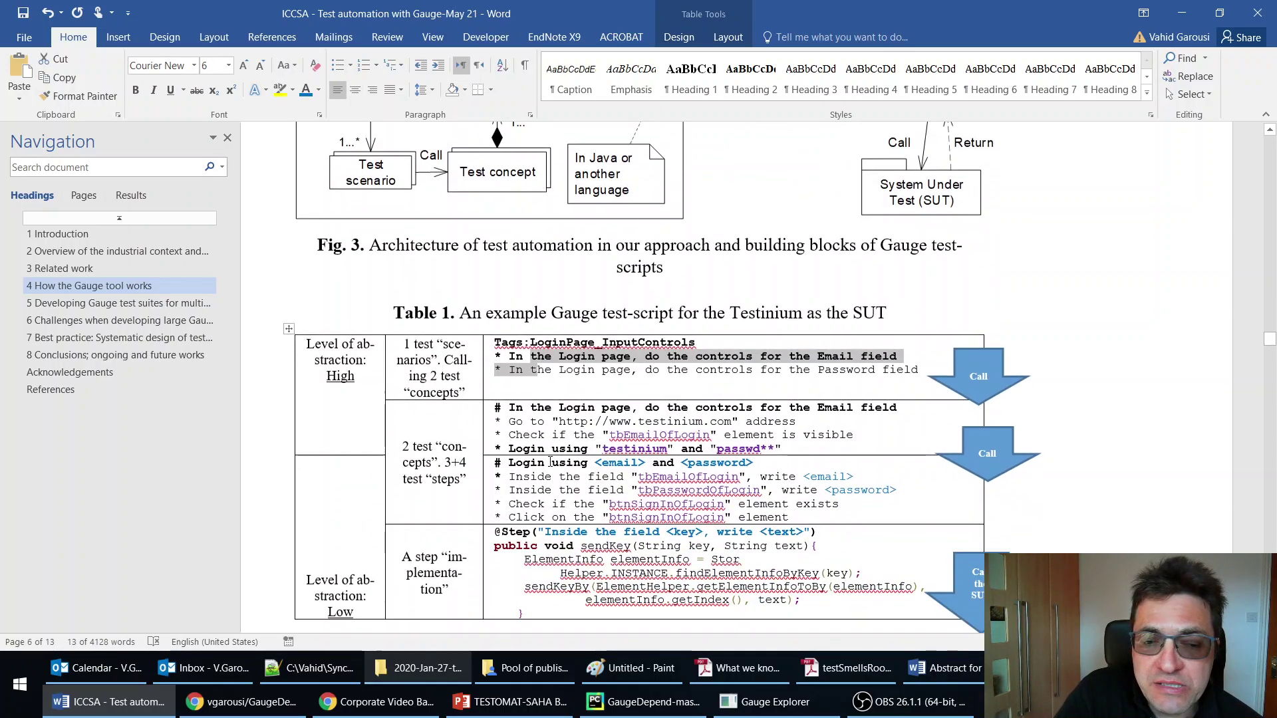
{"action": "left_click", "coordinate": [424, 440]}
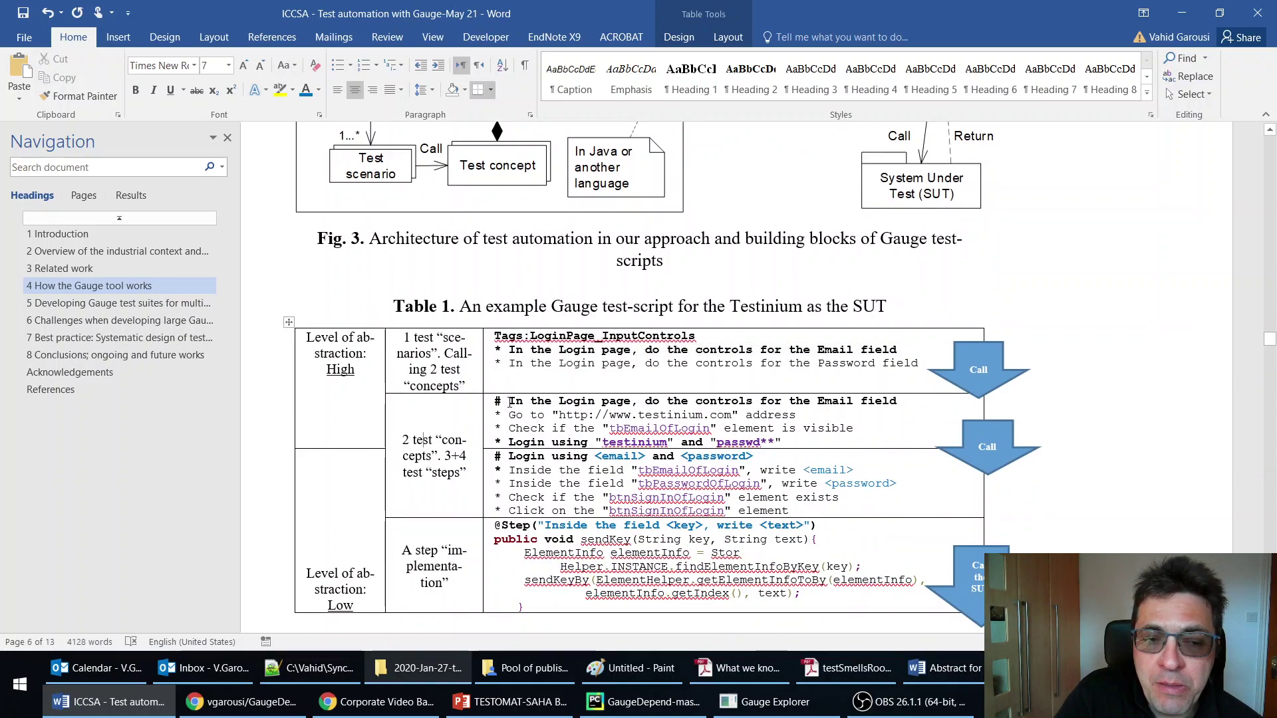
{"action": "mouse_move", "coordinate": [511, 403]}
{"action": "left_mouse_down"}
{"action": "mouse_move", "coordinate": [549, 415]}
{"action": "mouse_move", "coordinate": [529, 414]}
{"action": "left_mouse_up"}
{"action": "left_click", "coordinate": [529, 414]}
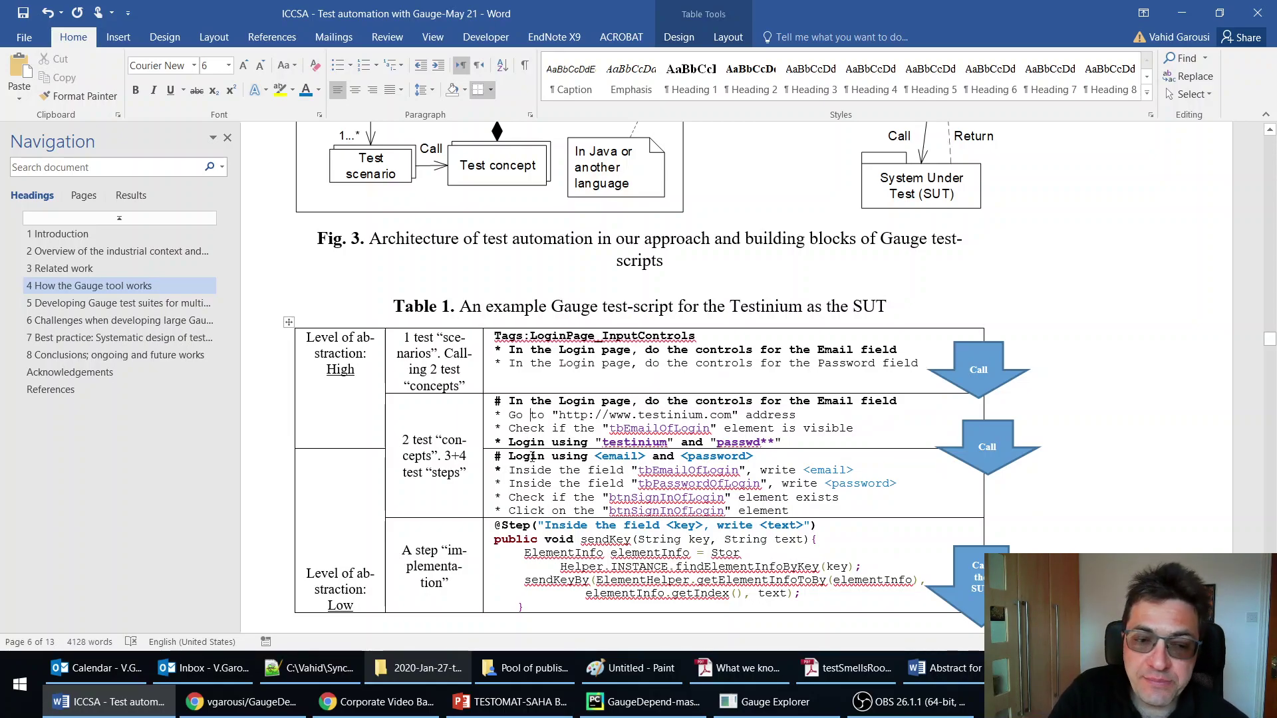
Review the full Fig. 3 architecture diagram once more and return to the Table 1 test-script example
{"action": "scroll", "coordinate": [456, 126], "scroll_direction": "up", "scroll_amount": 3}
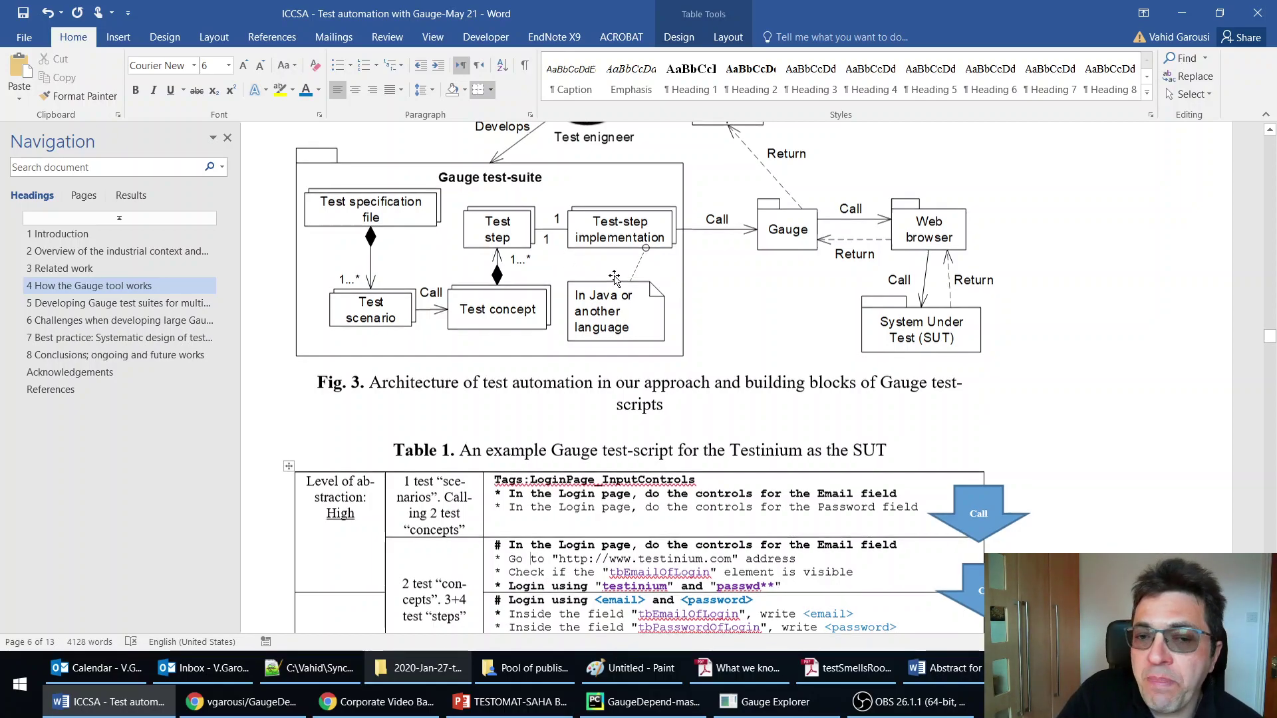
{"action": "scroll", "coordinate": [657, 326], "scroll_direction": "up", "scroll_amount": 3}
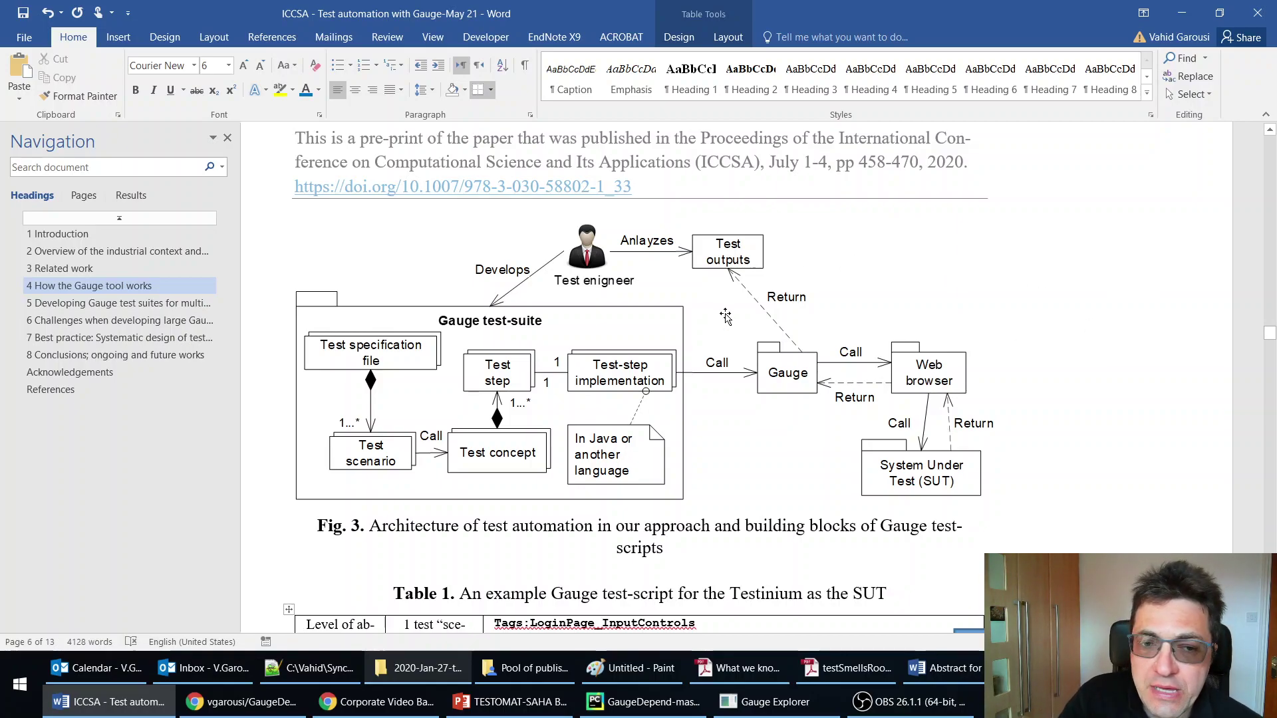
{"action": "scroll", "coordinate": [728, 311], "scroll_direction": "down", "scroll_amount": 5}
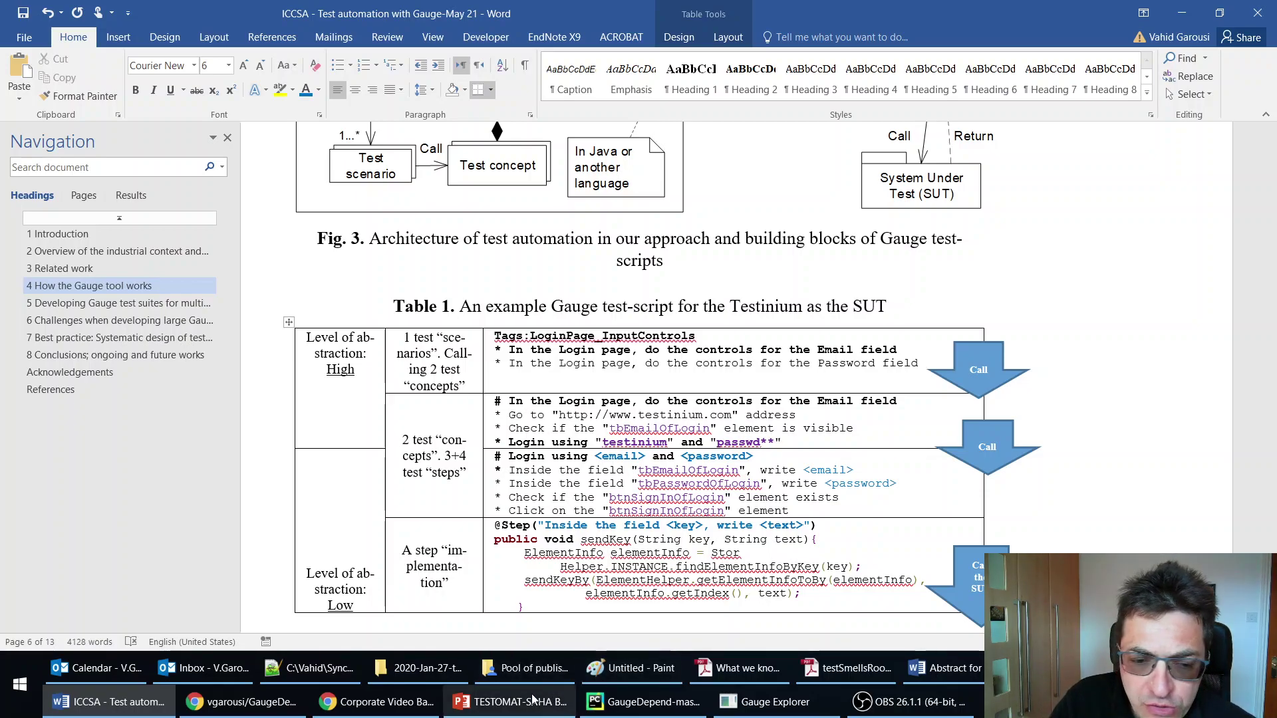
Switch to the GaugeDepend repository in Chrome and view the README's introduction and problem description
{"action": "left_click", "coordinate": [244, 707]}
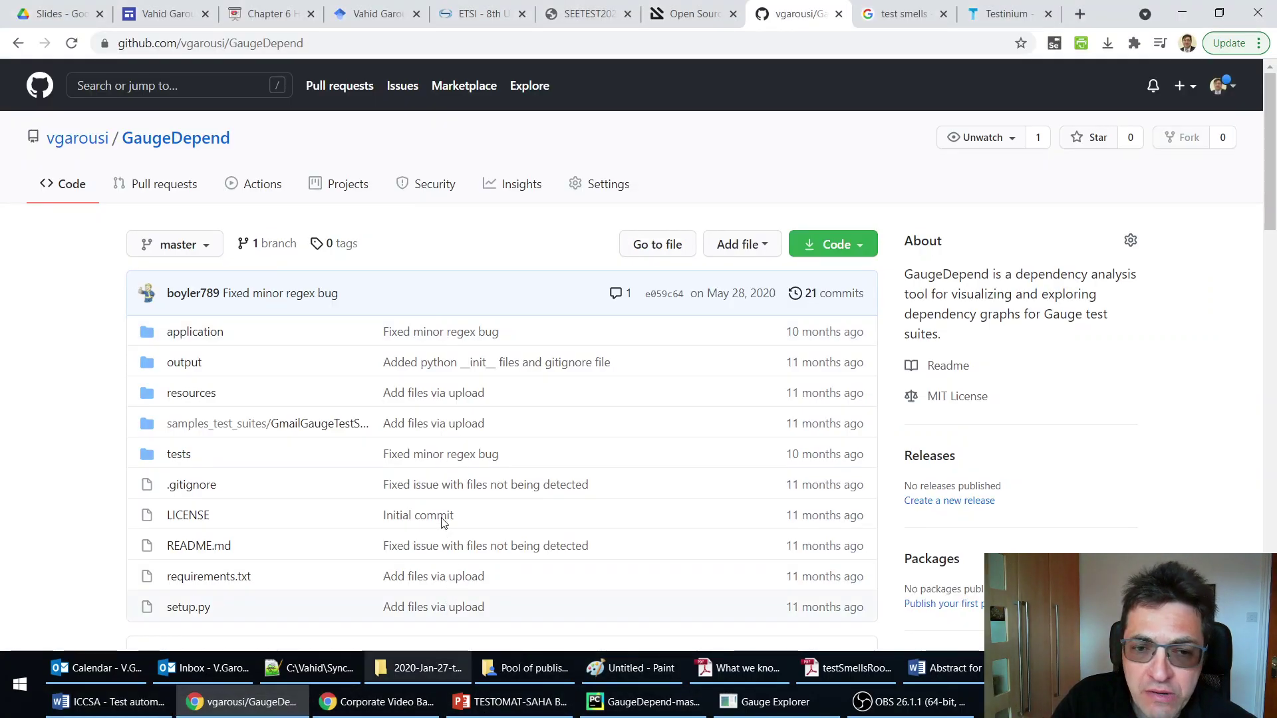
{"action": "scroll", "coordinate": [365, 449], "scroll_direction": "down", "scroll_amount": 5}
{"action": "scroll", "coordinate": [370, 450], "scroll_direction": "down", "scroll_amount": 1}
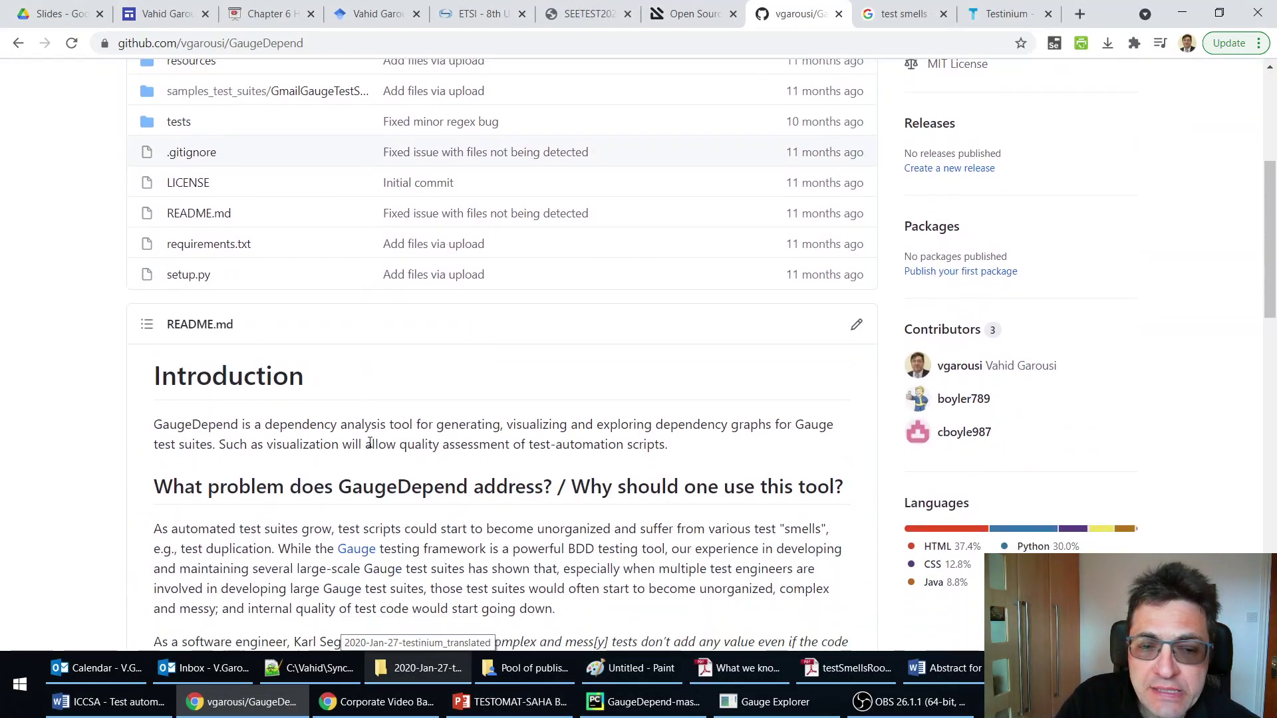
{"action": "left_click_drag", "start_coordinate": [567, 624], "coordinate": [406, 566]}
{"action": "left_click", "coordinate": [390, 558]}
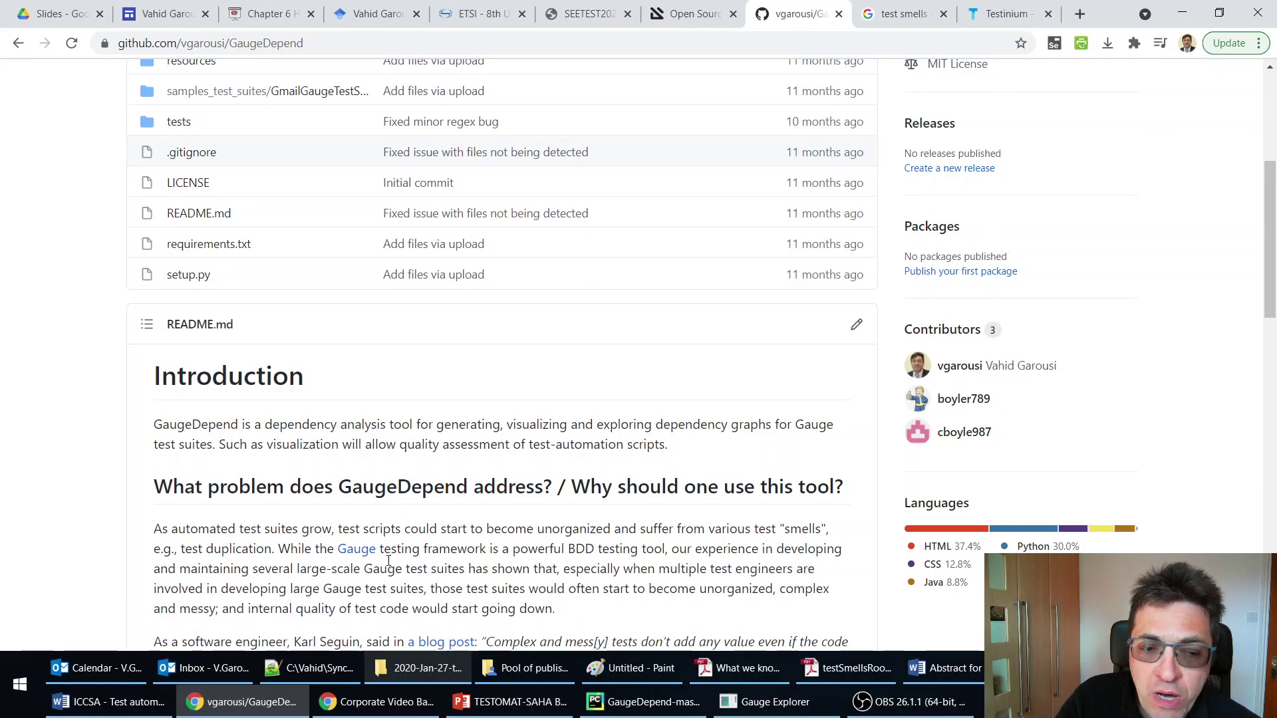
Enlarge the README page and highlight the passage about multiple test engineers developing large Gauge test suites
{"action": "left_click_drag", "start_coordinate": [291, 548], "coordinate": [559, 610]}
{"action": "key", "text": "ctrl+plus"}
{"action": "key", "text": "ctrl+plus"}
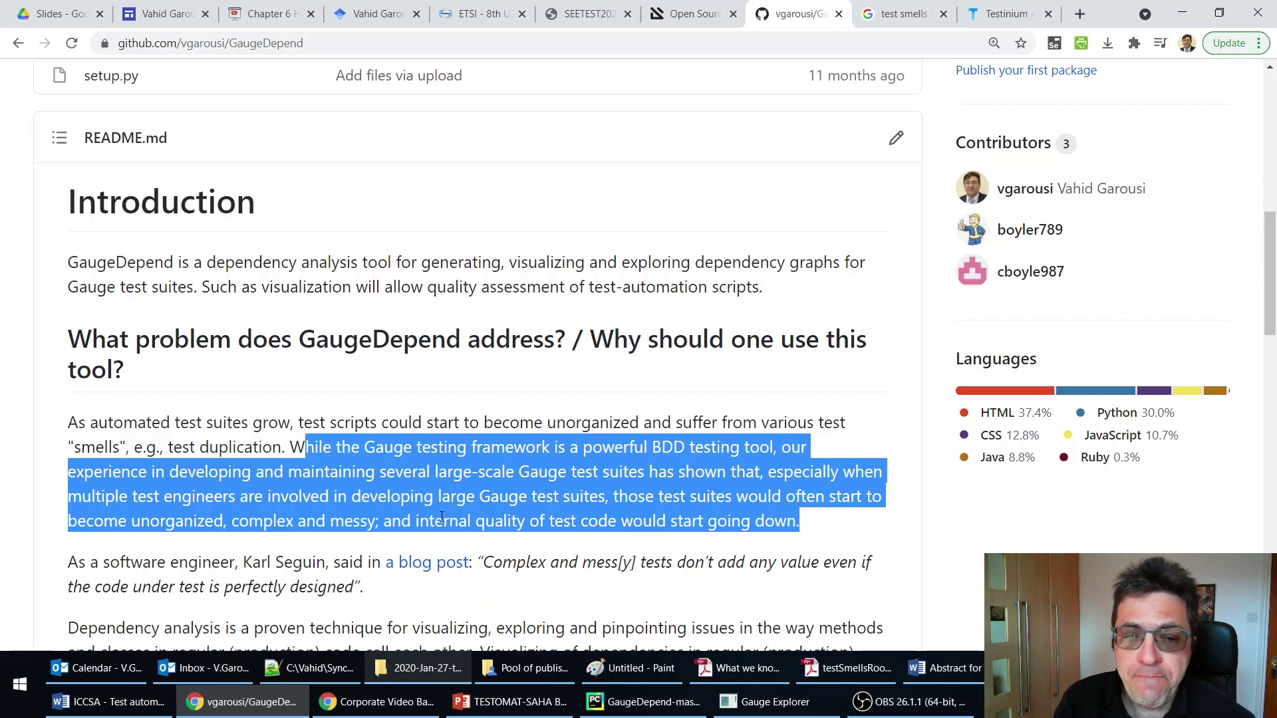
{"action": "left_click_drag", "start_coordinate": [101, 497], "coordinate": [484, 489]}
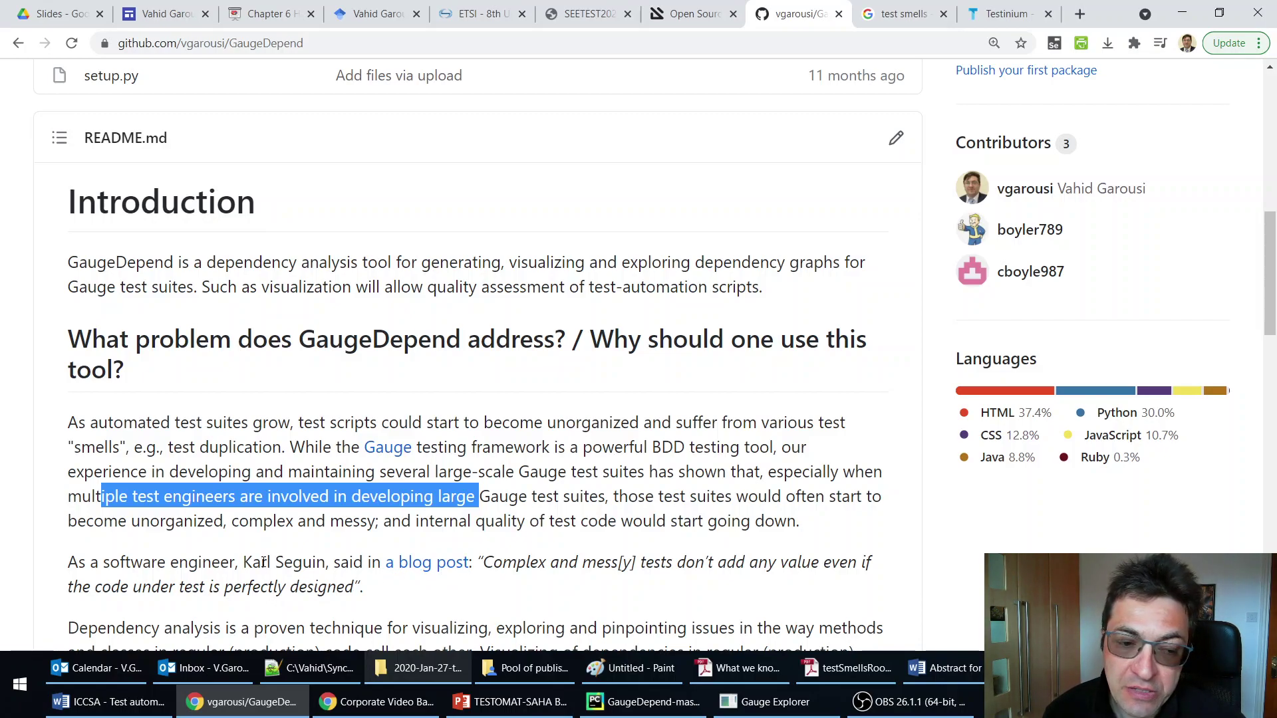
Open the blog post cited in the README in a new tab, skim its unit-testing article, and return to the GaugeDepend README
{"action": "left_click_drag", "start_coordinate": [186, 562], "coordinate": [253, 563]}
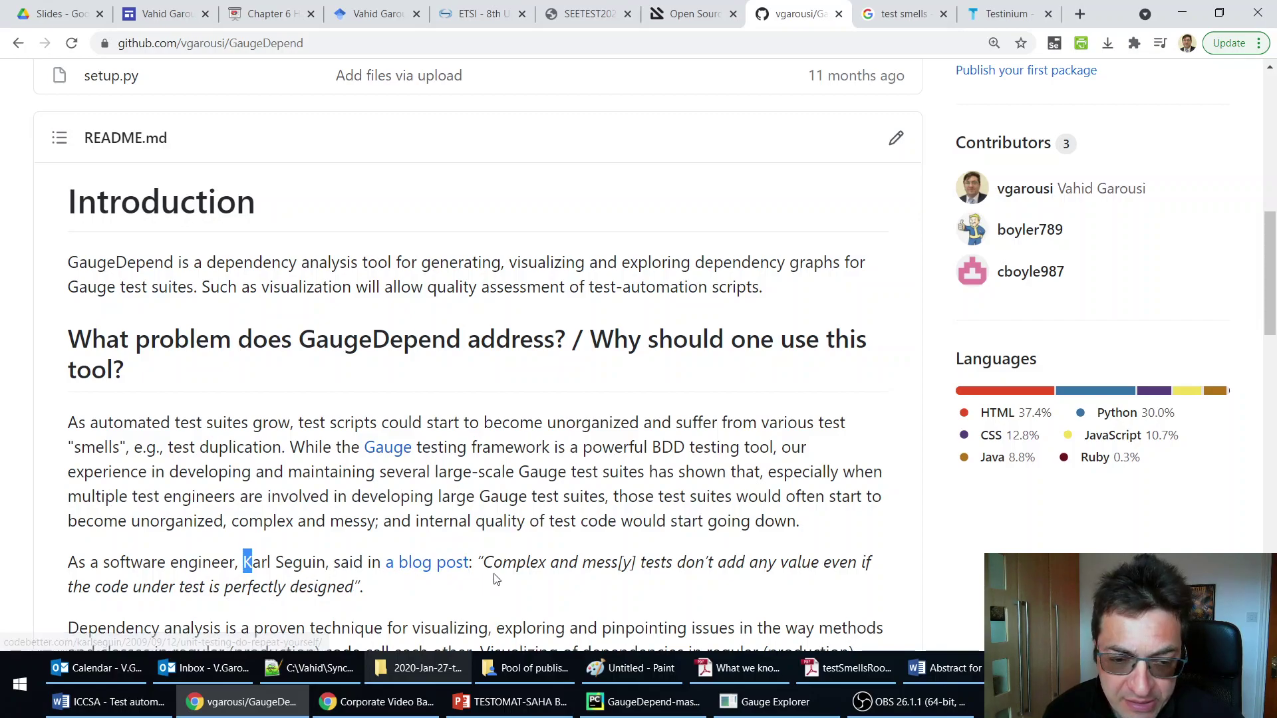
{"action": "left_click", "coordinate": [268, 570]}
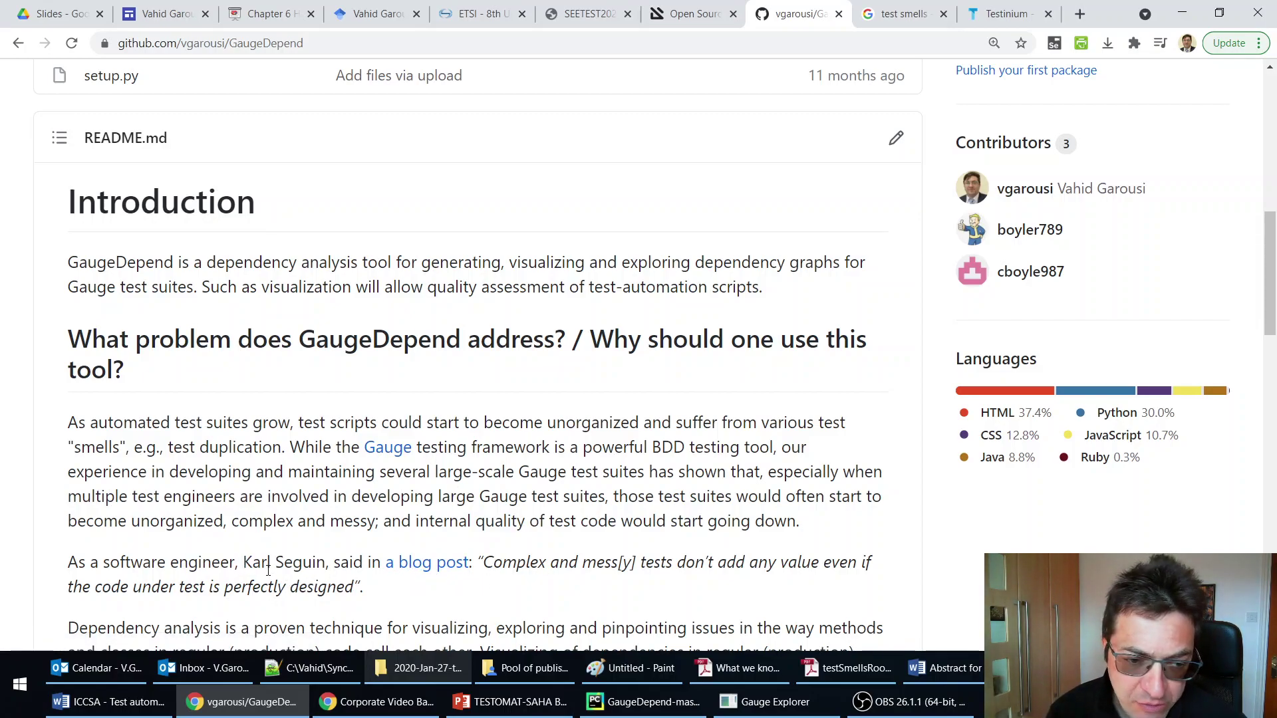
{"action": "right_click", "coordinate": [431, 564]}
{"action": "left_click", "coordinate": [519, 429]}
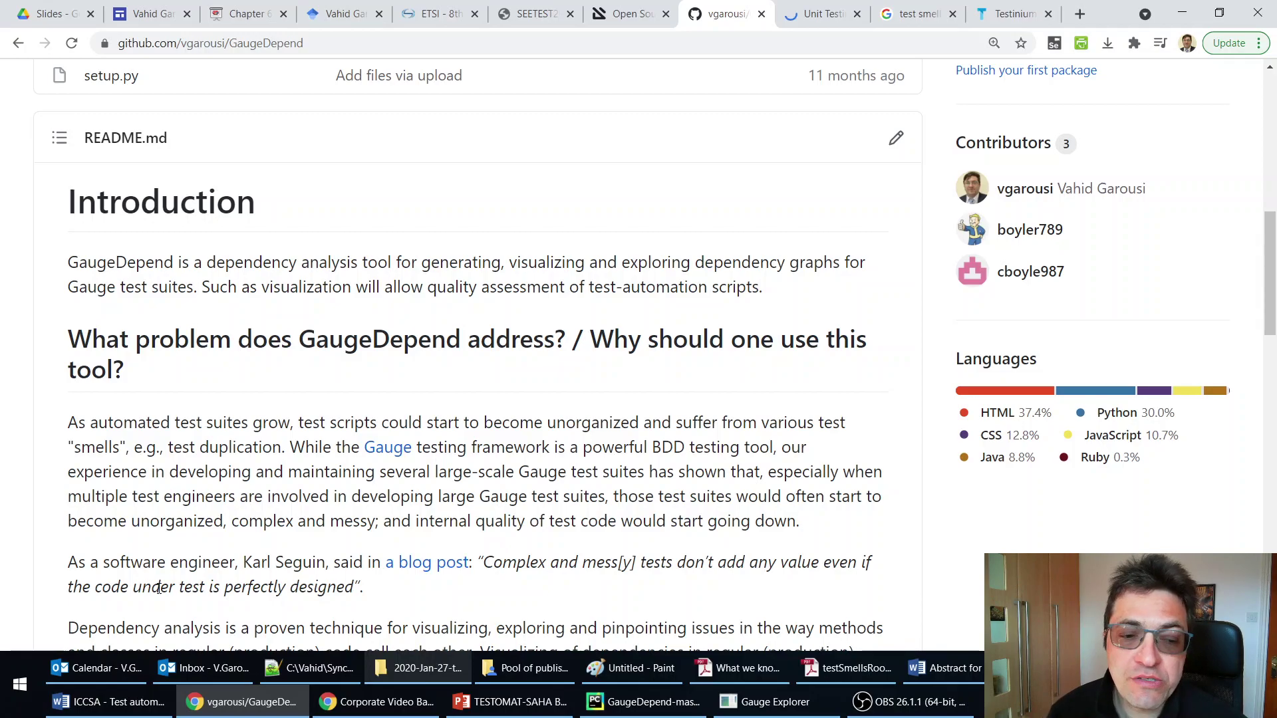
{"action": "left_click", "coordinate": [822, 13]}
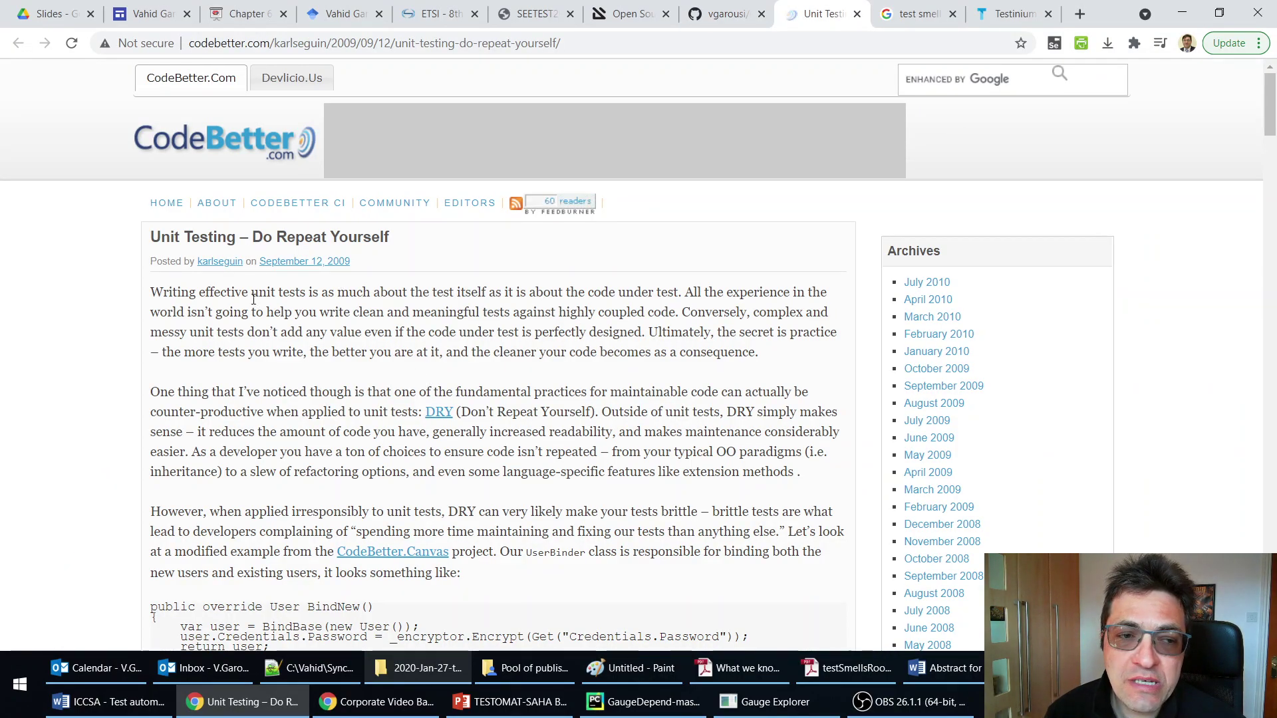
{"action": "scroll", "coordinate": [360, 452], "scroll_direction": "down", "scroll_amount": 7}
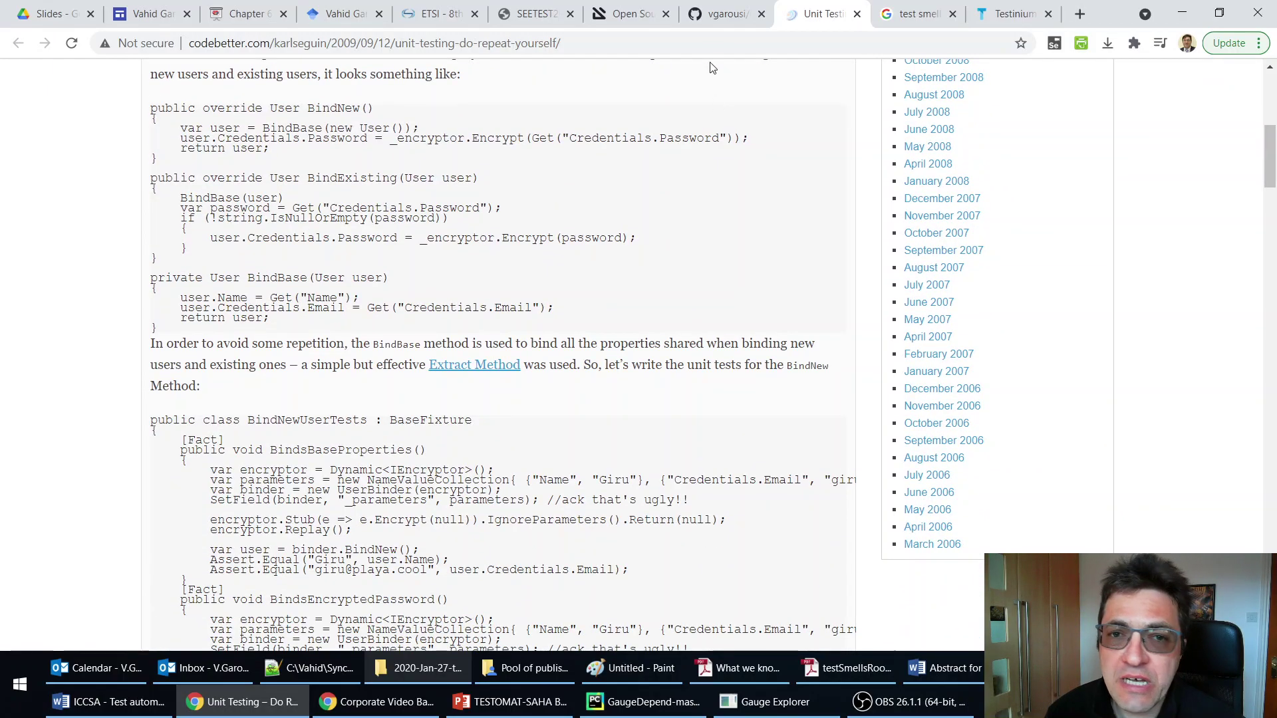
{"action": "left_click", "coordinate": [719, 14]}
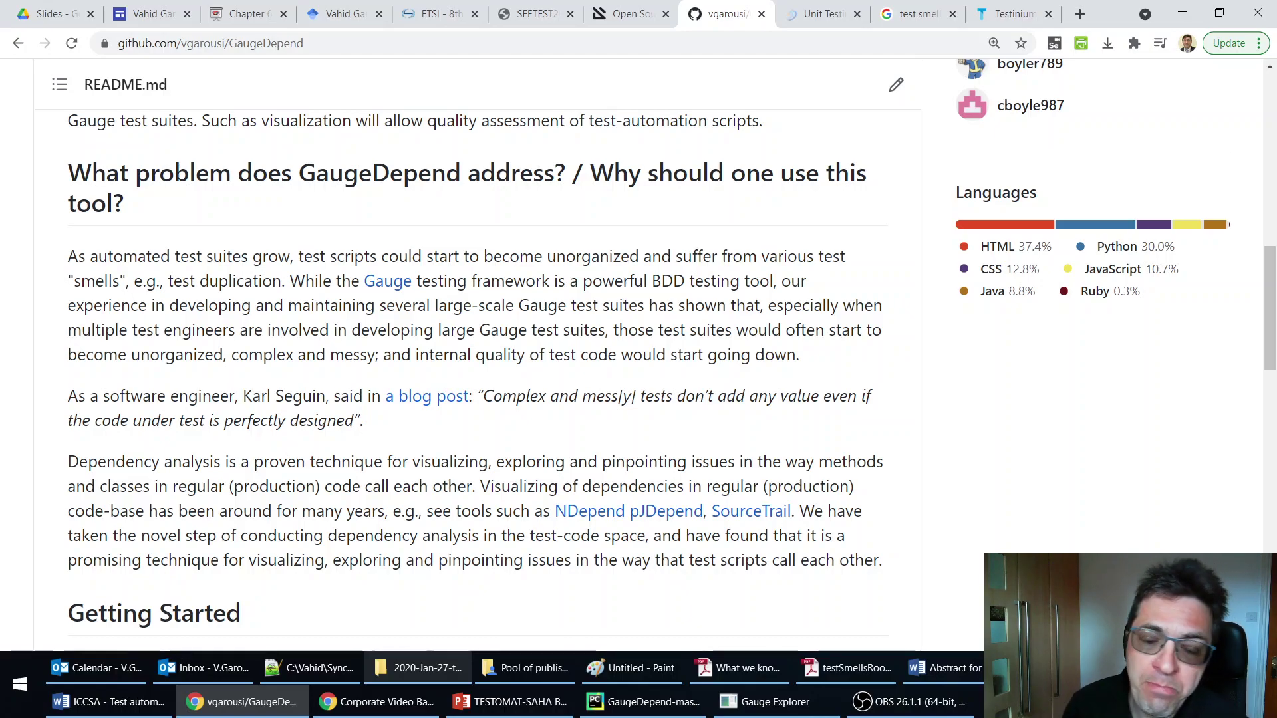
Show the Gauge Explorer dependency graph, and view the AllScenariosPage test files inside the 2020-Jan-27-testinium_translated folder in a maximized File Explorer window
{"action": "left_click", "coordinate": [730, 703]}
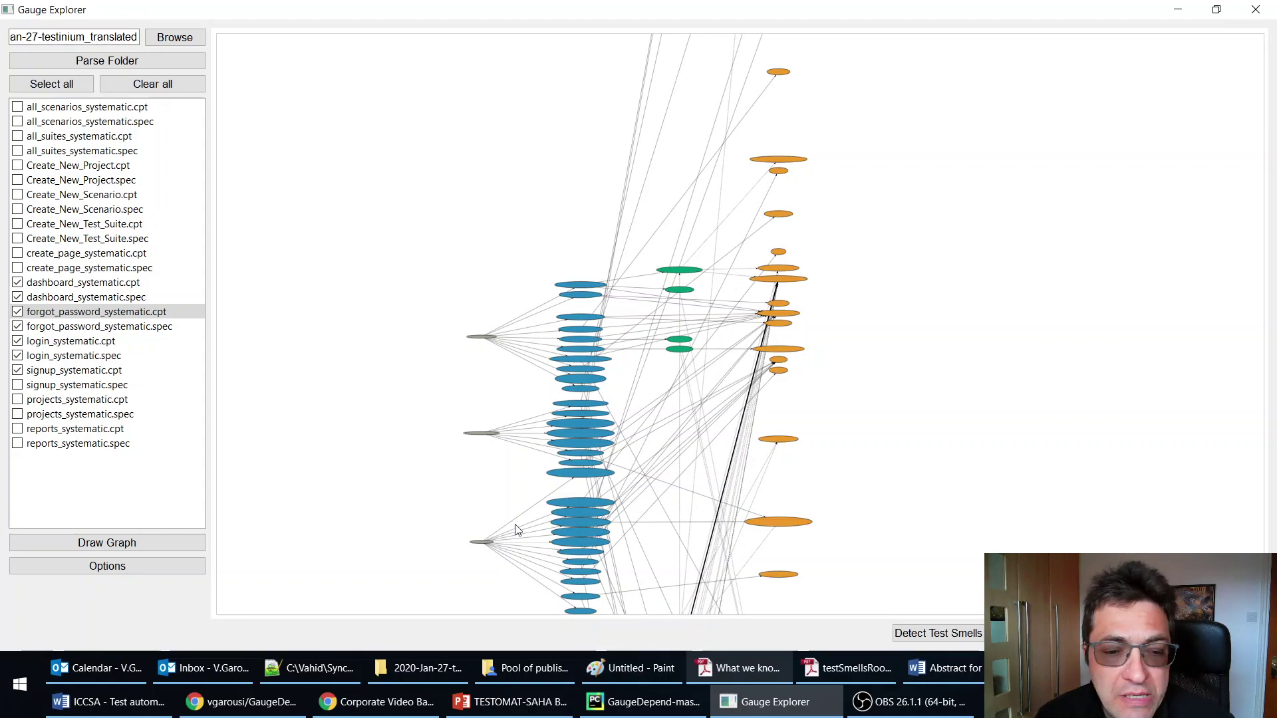
{"action": "left_click", "coordinate": [515, 673]}
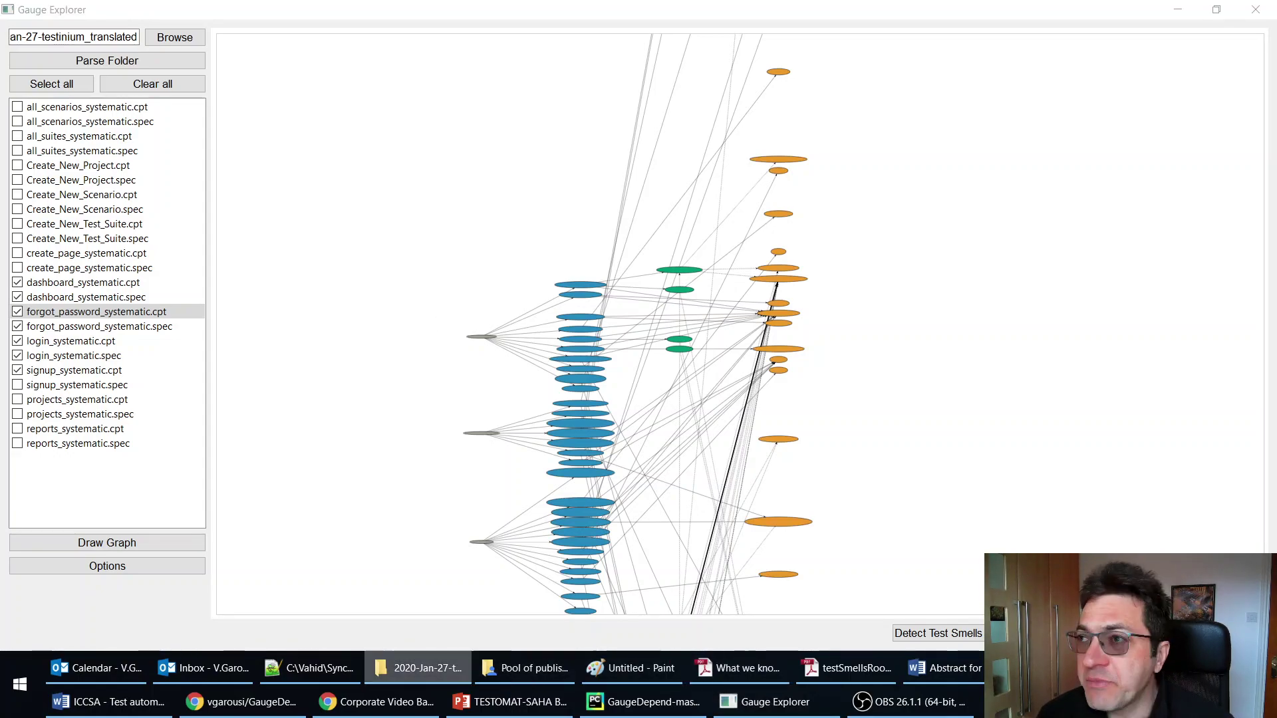
{"action": "left_click_drag", "start_coordinate": [513, 111], "coordinate": [341, 109]}
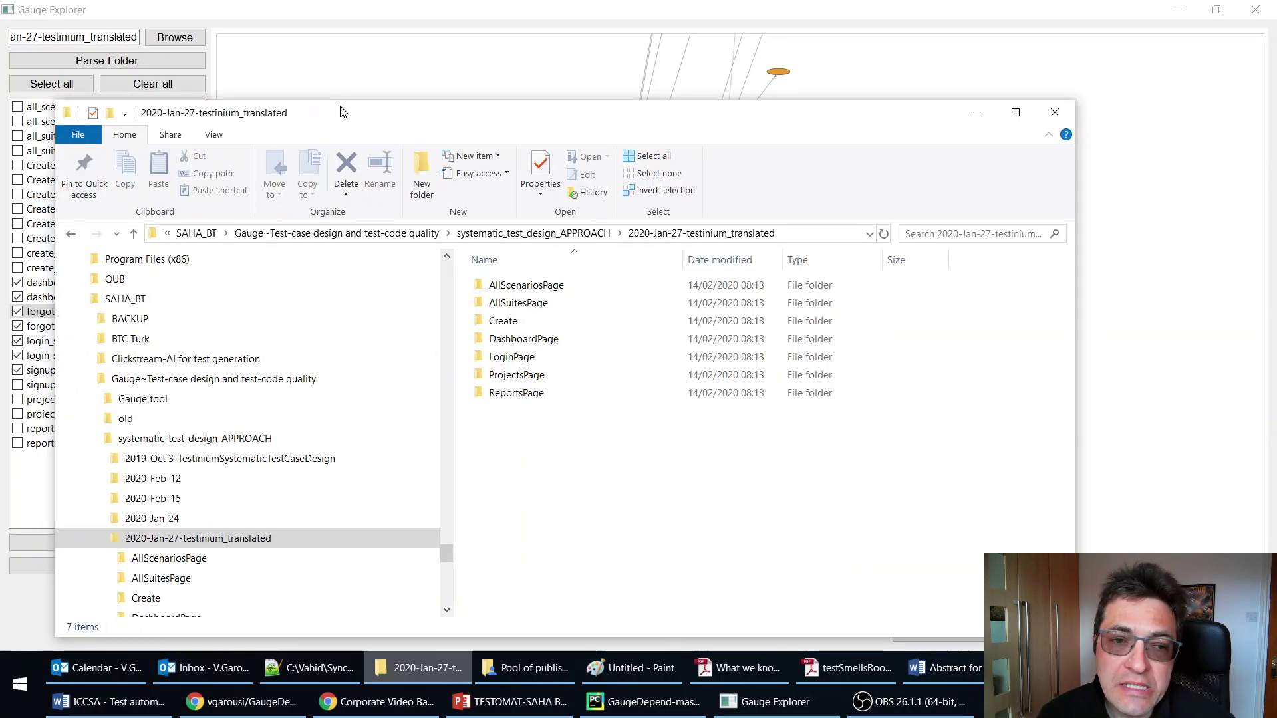
{"action": "double_click", "coordinate": [342, 109]}
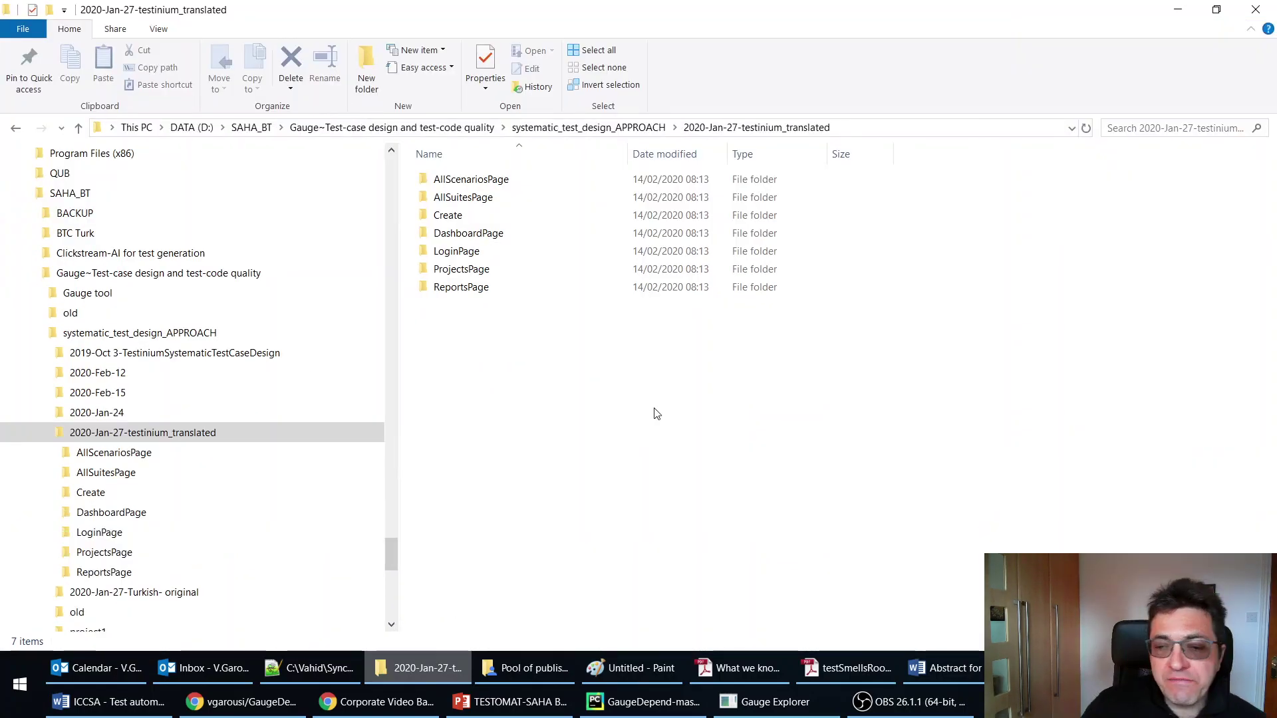
{"action": "left_click", "coordinate": [916, 702]}
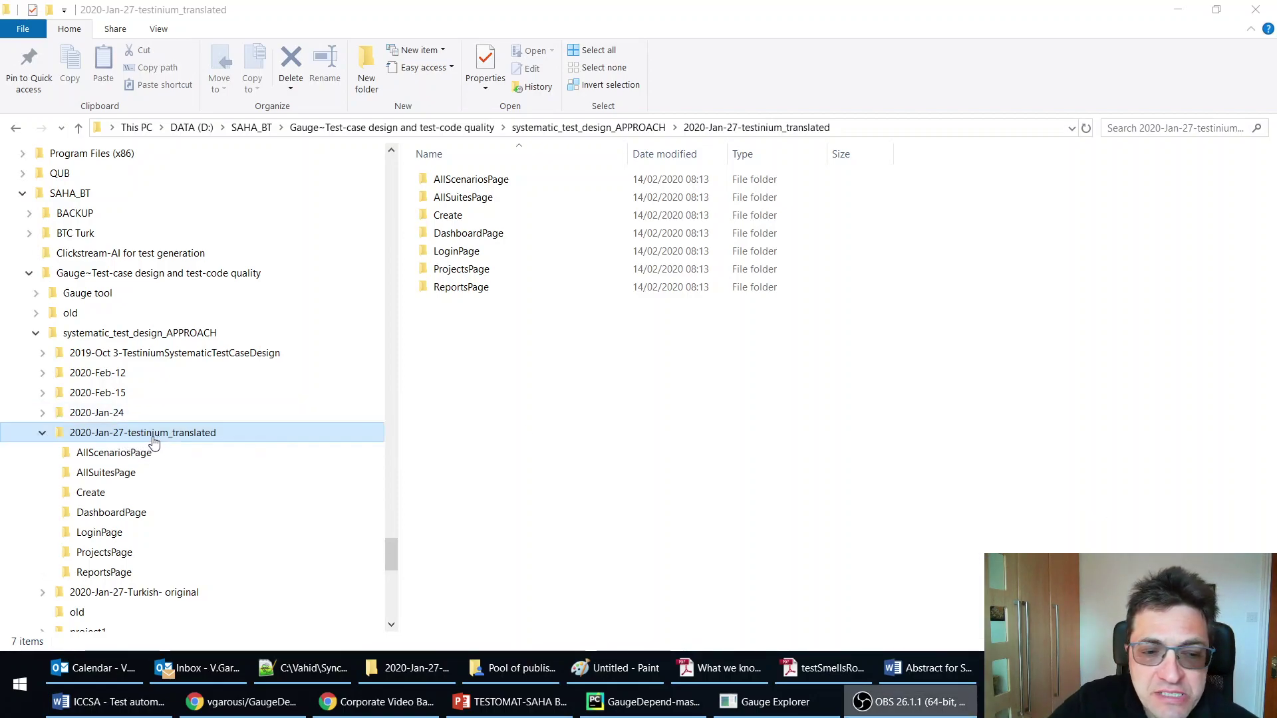
{"action": "left_click", "coordinate": [112, 453]}
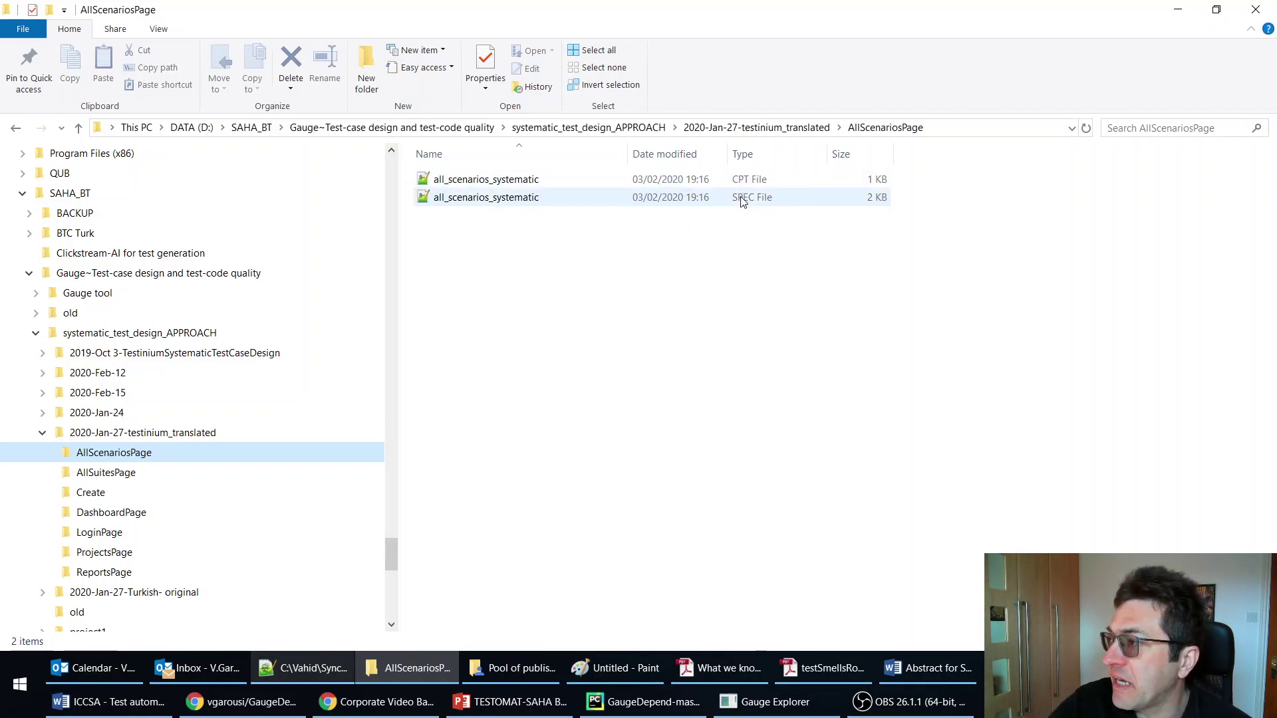
Switch to the Testinium website in Chrome and log in to the account
{"action": "left_click", "coordinate": [246, 701]}
{"action": "left_click", "coordinate": [1000, 22]}
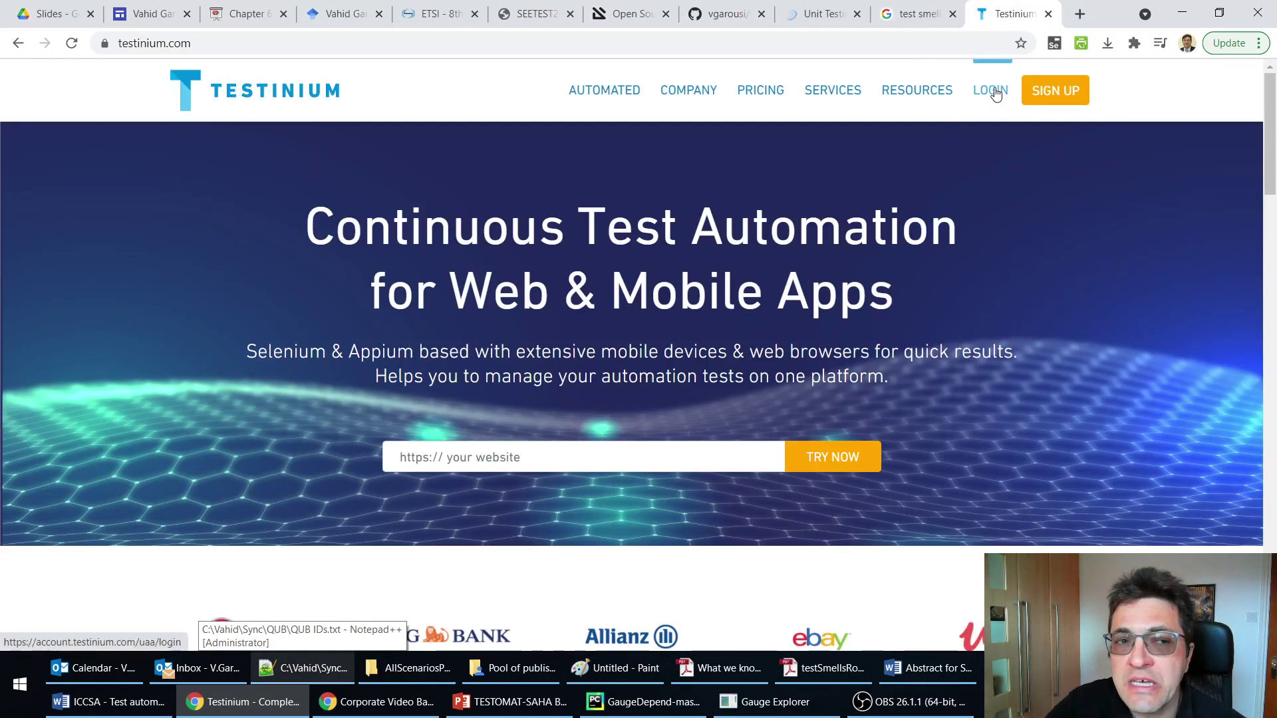
{"action": "left_click", "coordinate": [192, 47]}
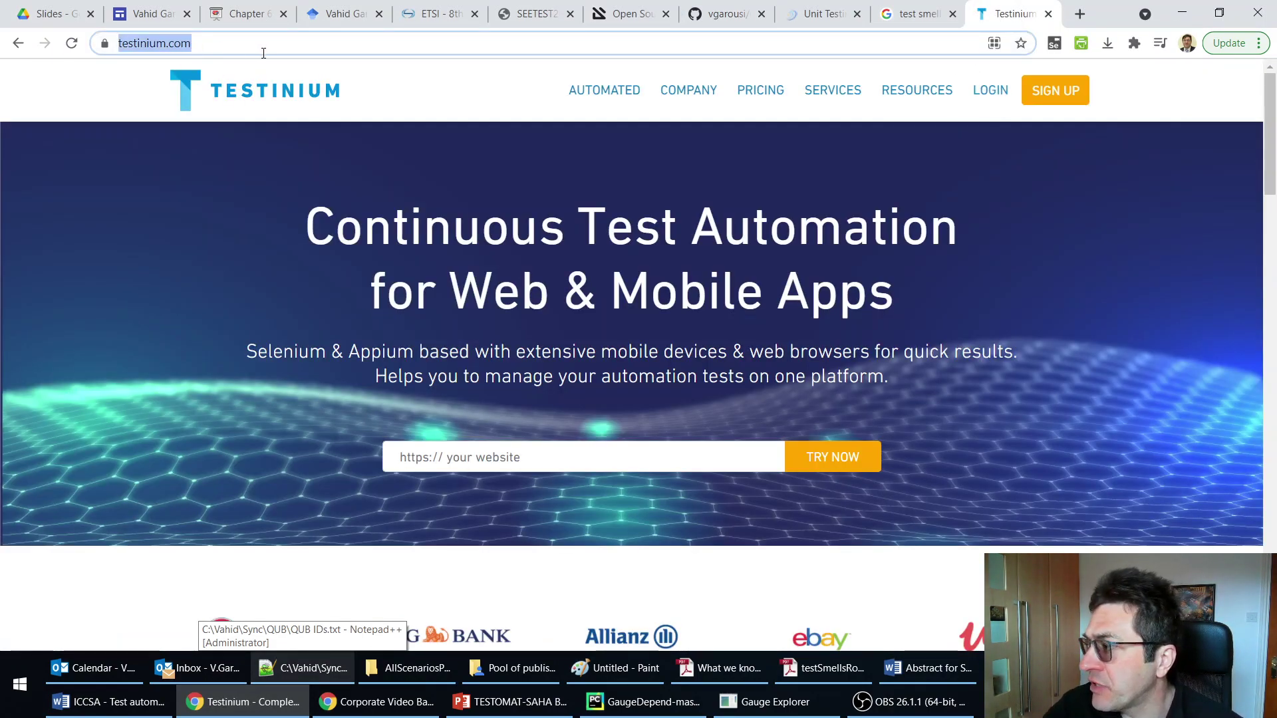
{"action": "left_click", "coordinate": [983, 98]}
{"action": "left_click", "coordinate": [767, 447]}
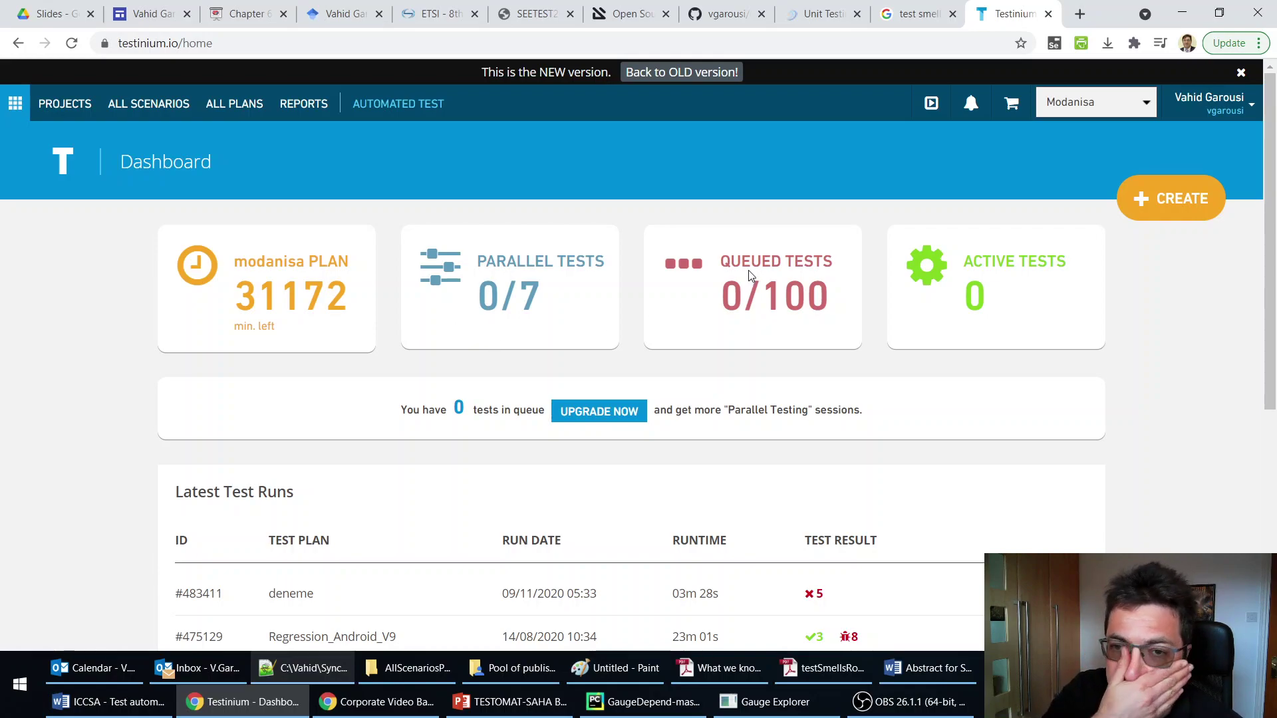
Switch the Testinium dashboard to the Testtestinium company and look over its latest test runs
{"action": "left_click", "coordinate": [1086, 107]}
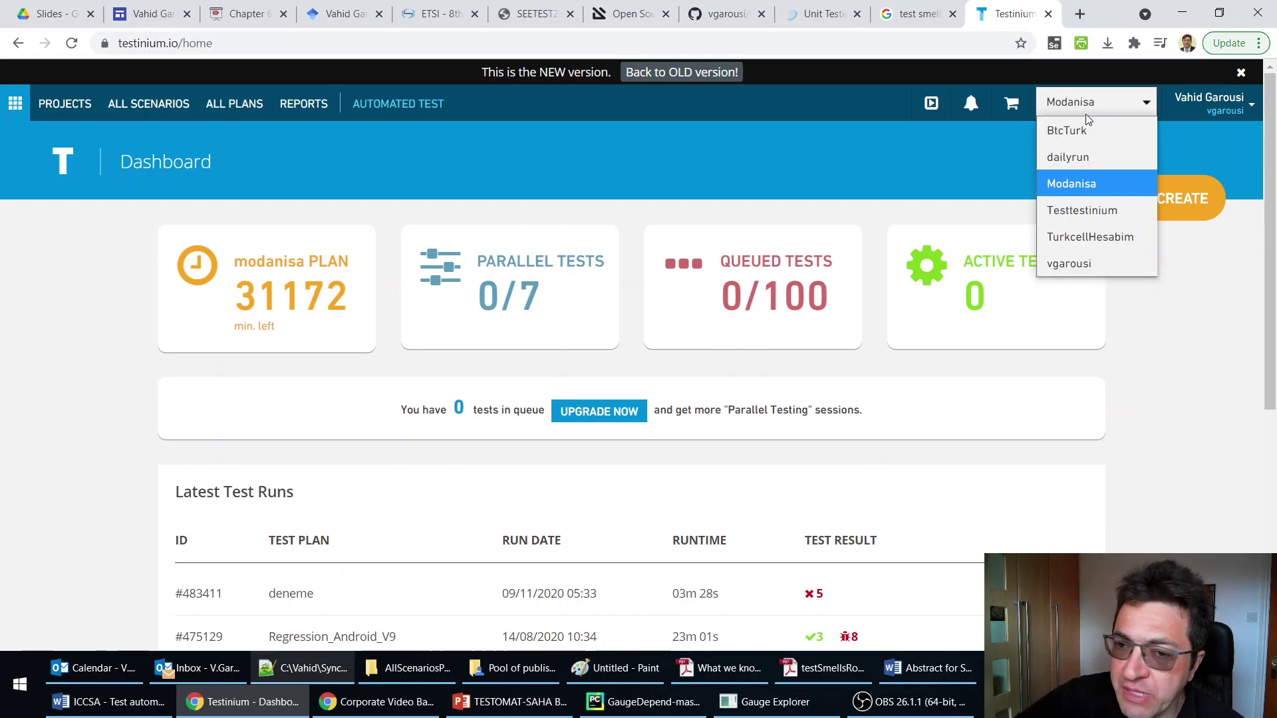
{"action": "left_click", "coordinate": [1093, 209]}
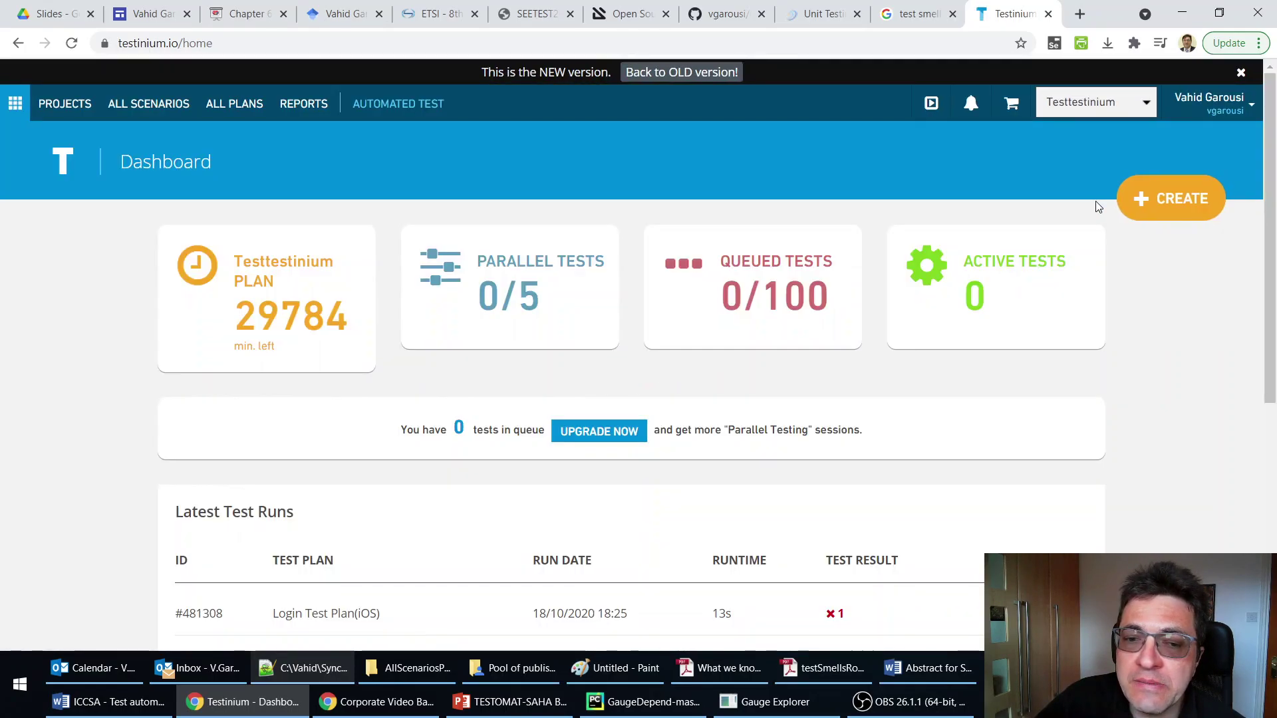
{"action": "scroll", "coordinate": [532, 397], "scroll_direction": "down", "scroll_amount": 4}
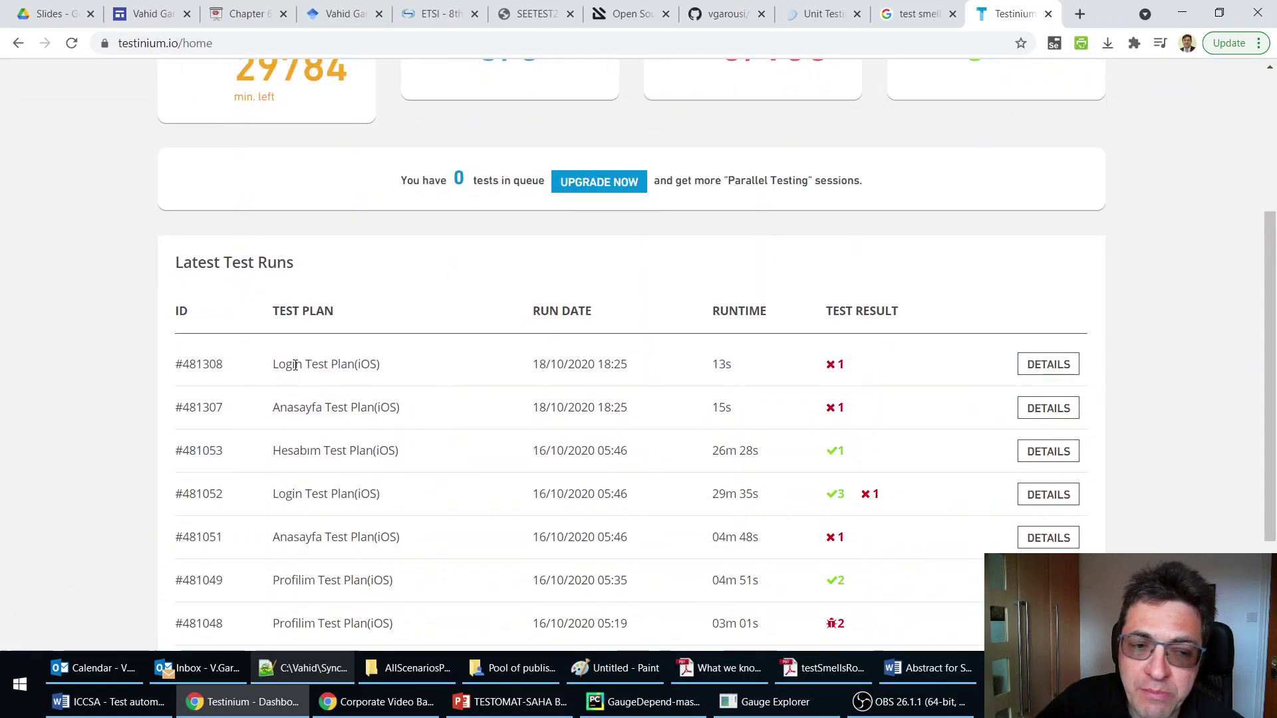
{"action": "scroll", "coordinate": [312, 452], "scroll_direction": "up", "scroll_amount": 4}
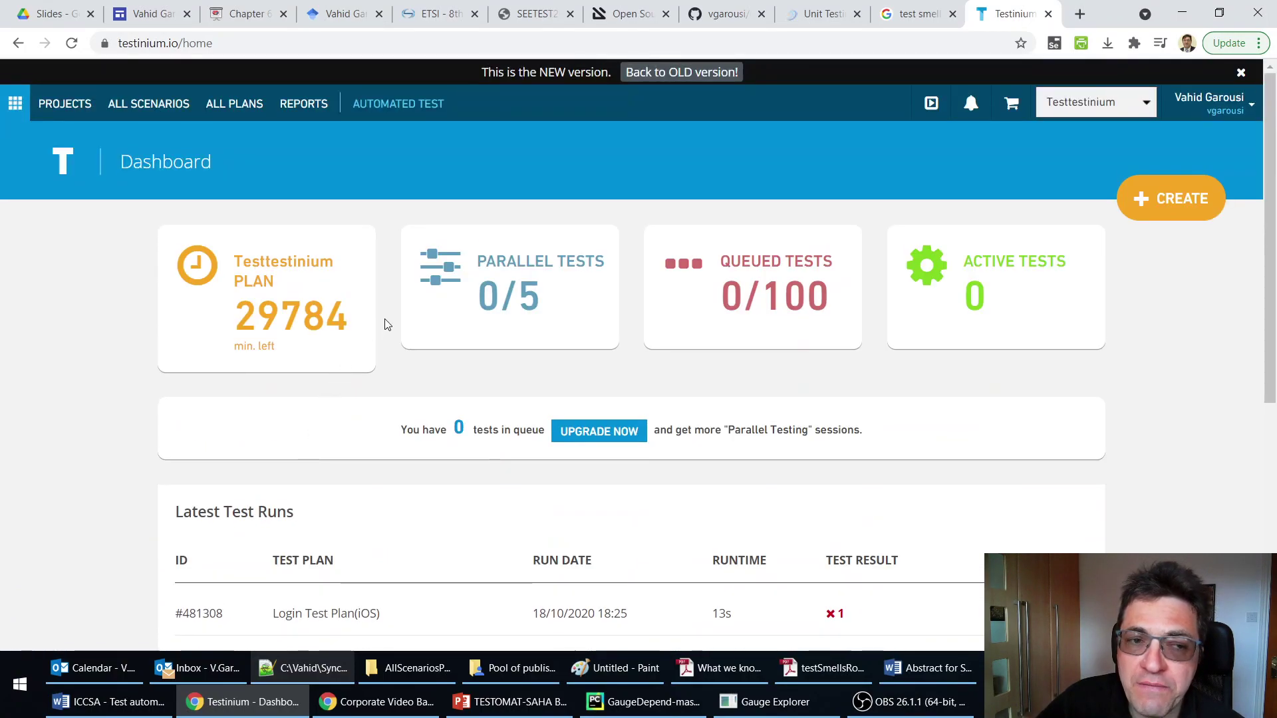
View the list of test projects on Testinium's Projects page
{"action": "left_click", "coordinate": [79, 107]}
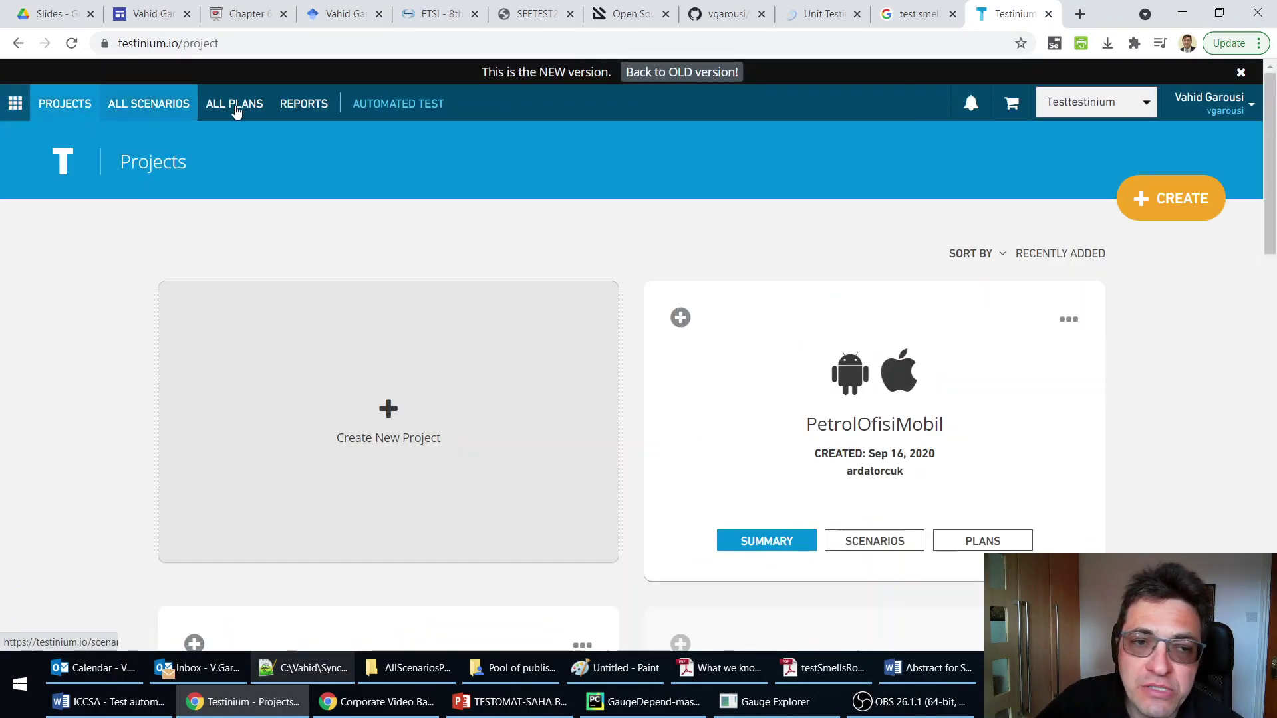
{"action": "scroll", "coordinate": [576, 286], "scroll_direction": "down", "scroll_amount": 4}
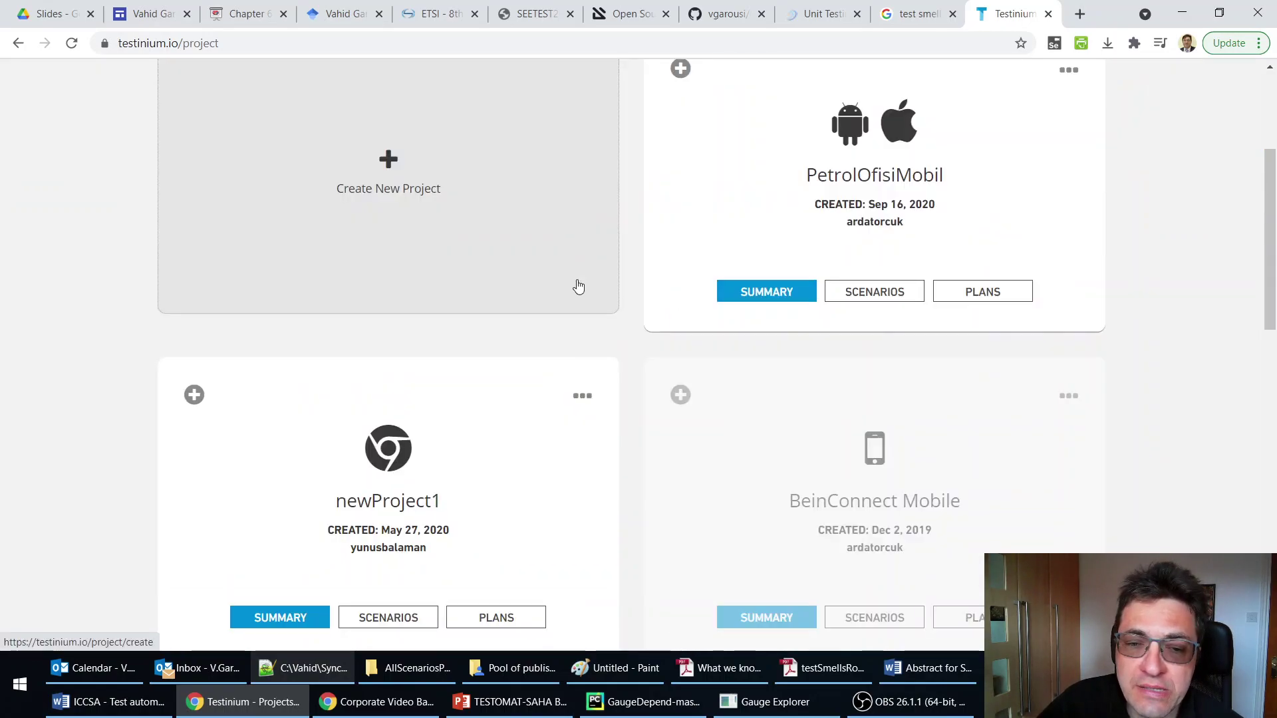
{"action": "scroll", "coordinate": [532, 273], "scroll_direction": "up", "scroll_amount": 4}
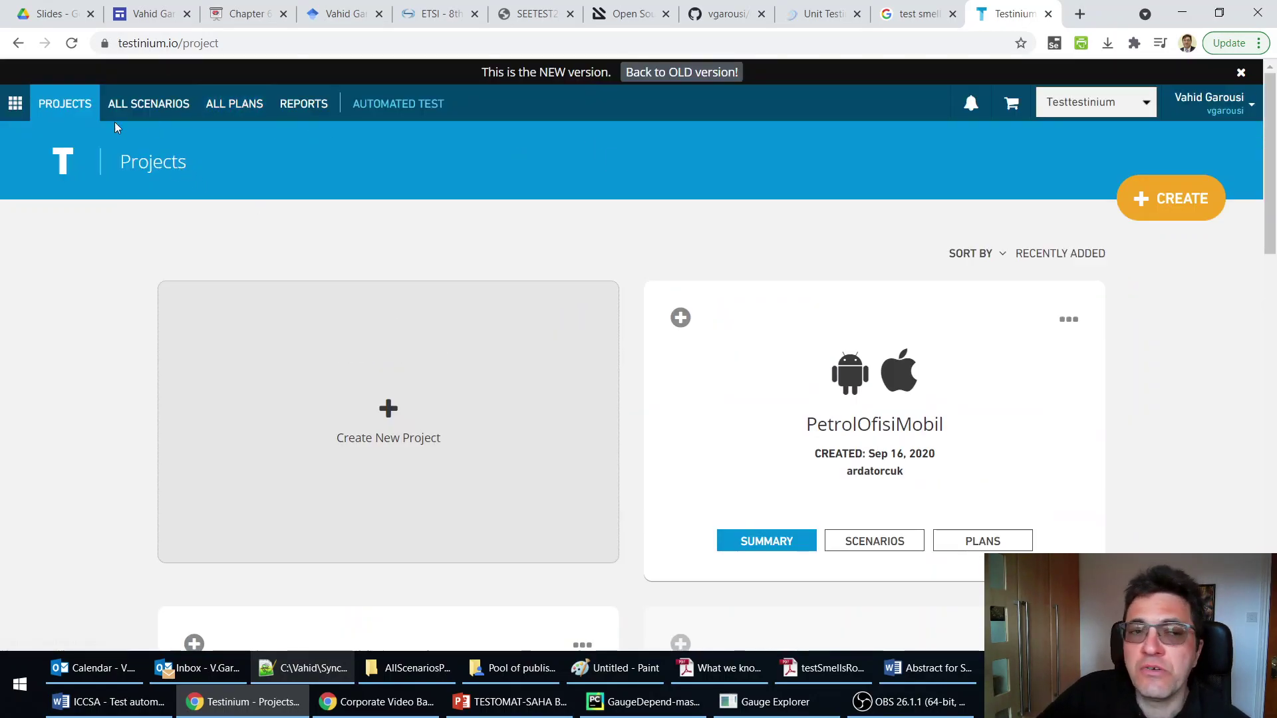
Return to the Testinium dashboard and highlight the Hesabım Test Plan(iOS) entry and its runtime in the latest test runs
{"action": "left_click", "coordinate": [15, 104]}
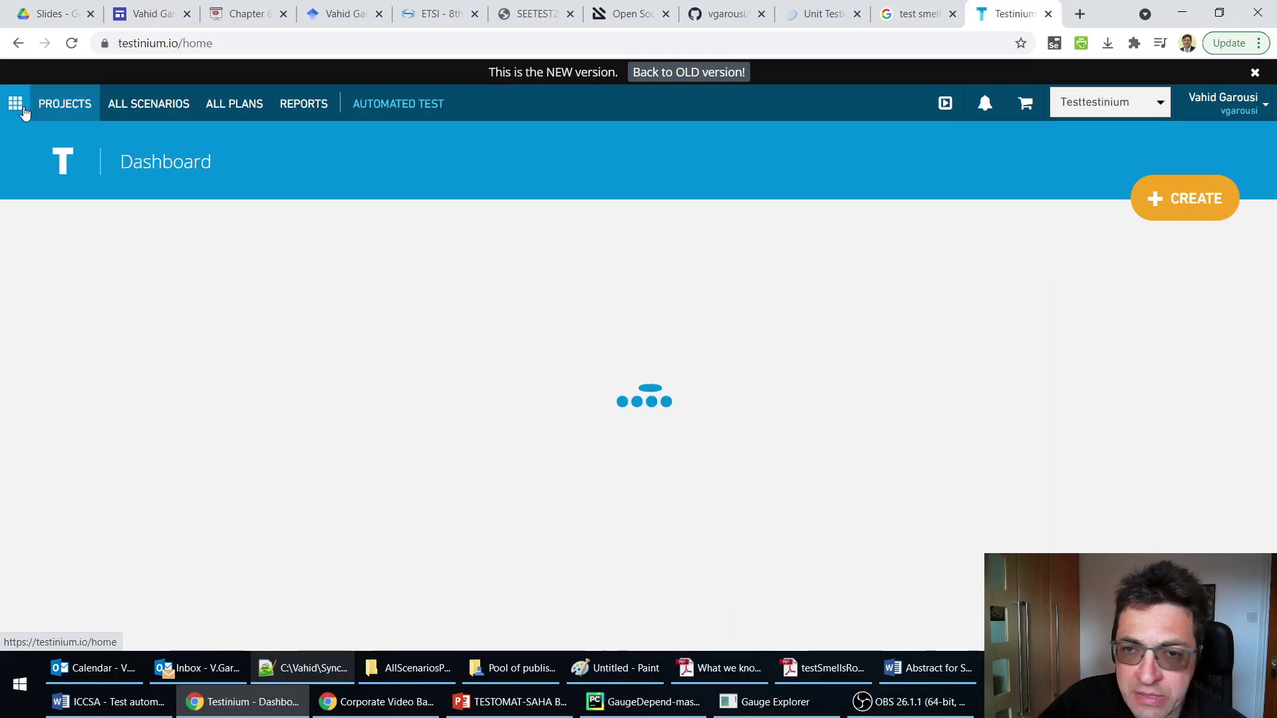
{"action": "scroll", "coordinate": [847, 446], "scroll_direction": "down", "scroll_amount": 3}
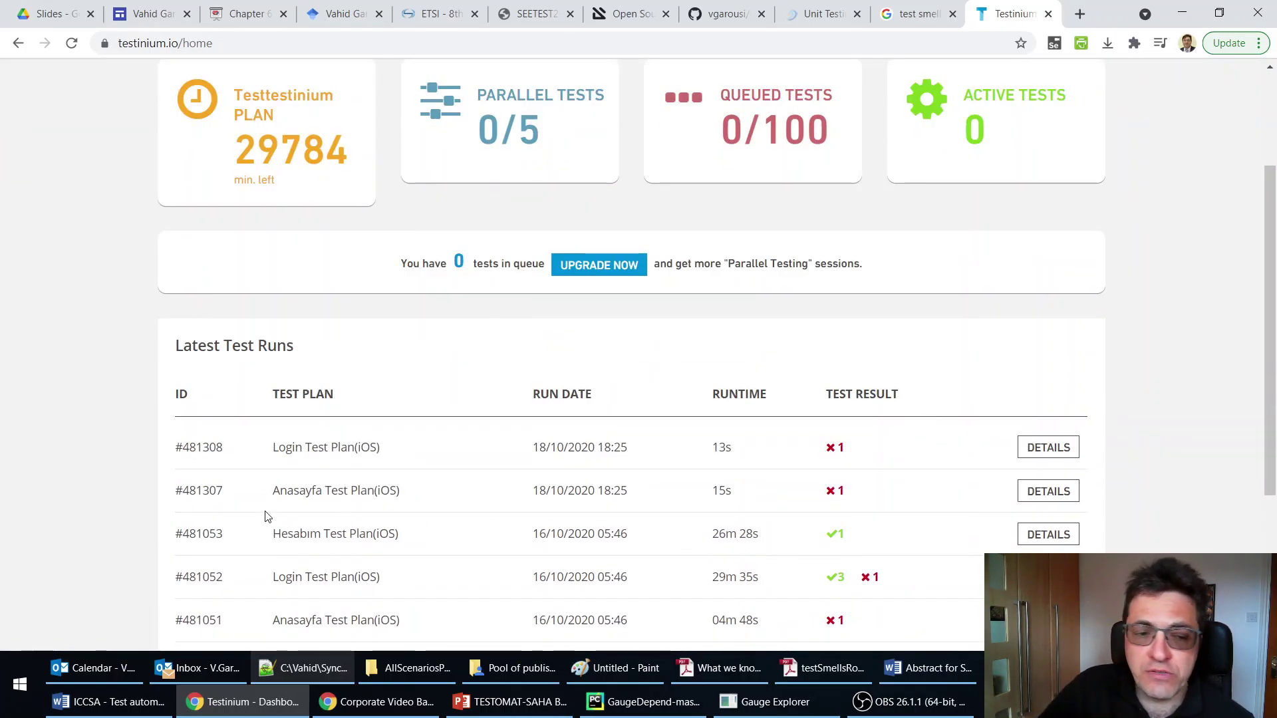
{"action": "left_click_drag", "start_coordinate": [324, 534], "coordinate": [401, 534]}
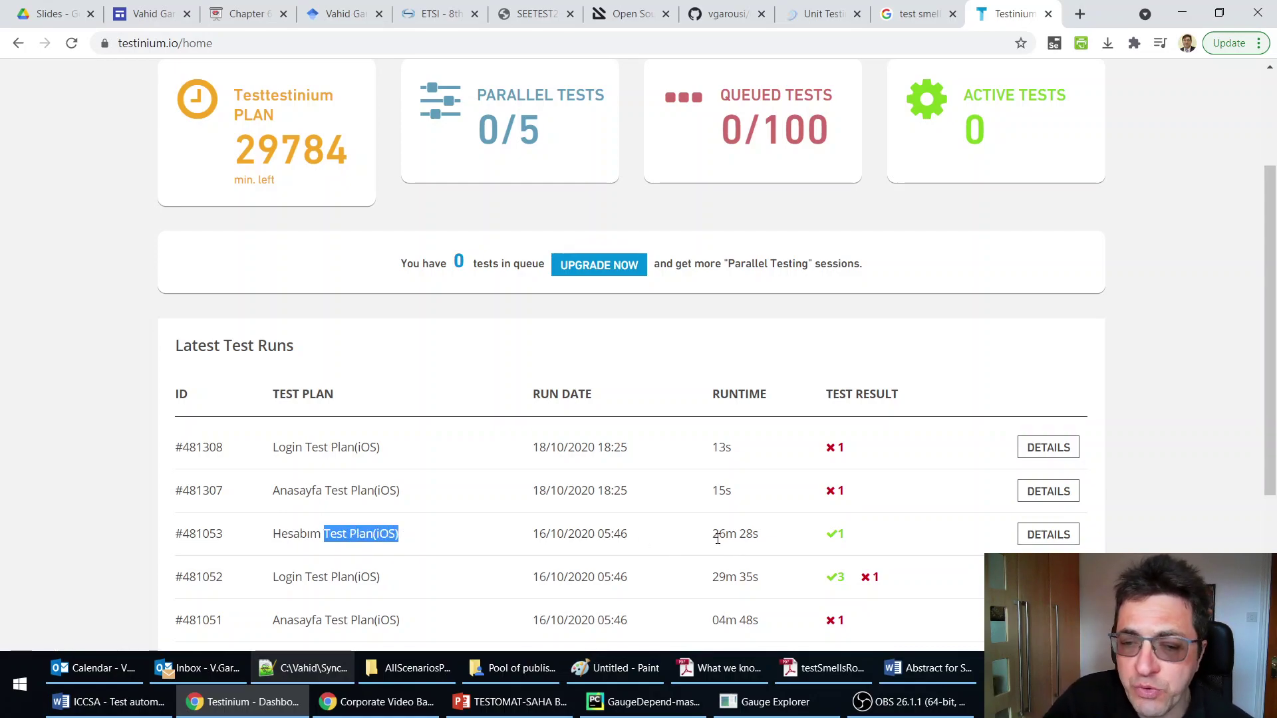
{"action": "left_click_drag", "start_coordinate": [717, 539], "coordinate": [756, 536]}
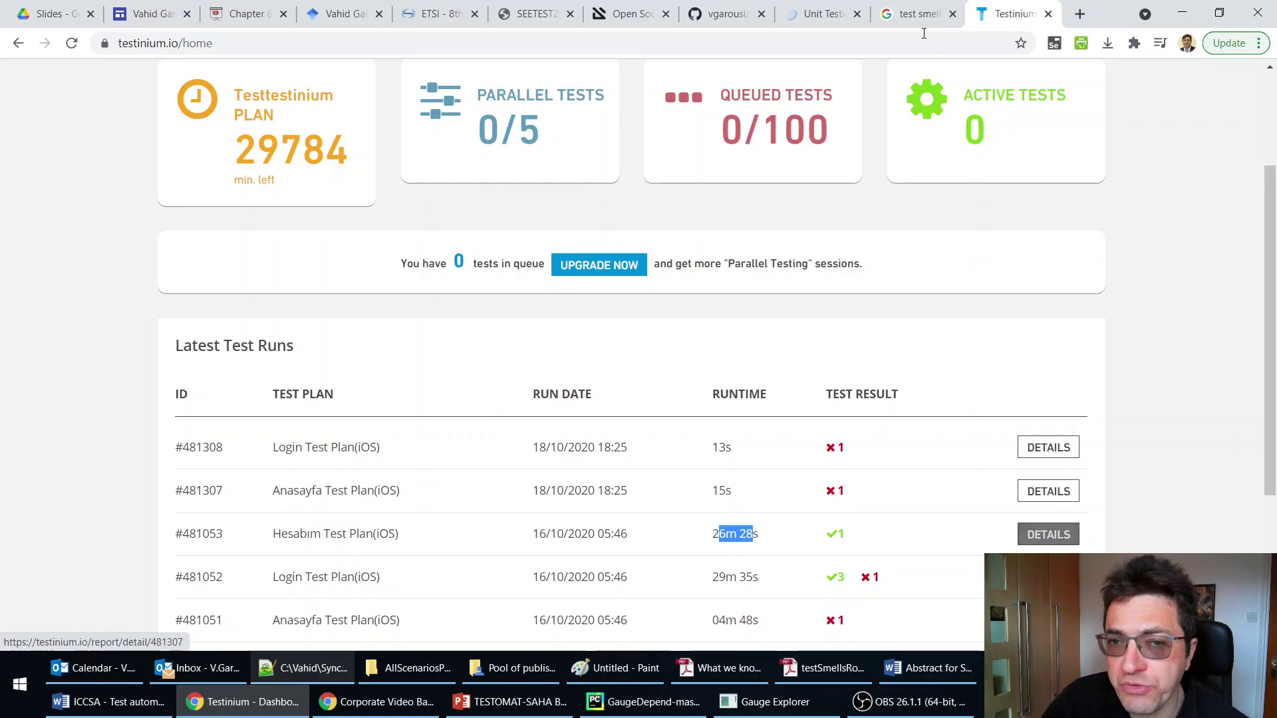
{"action": "left_click", "coordinate": [689, 507]}
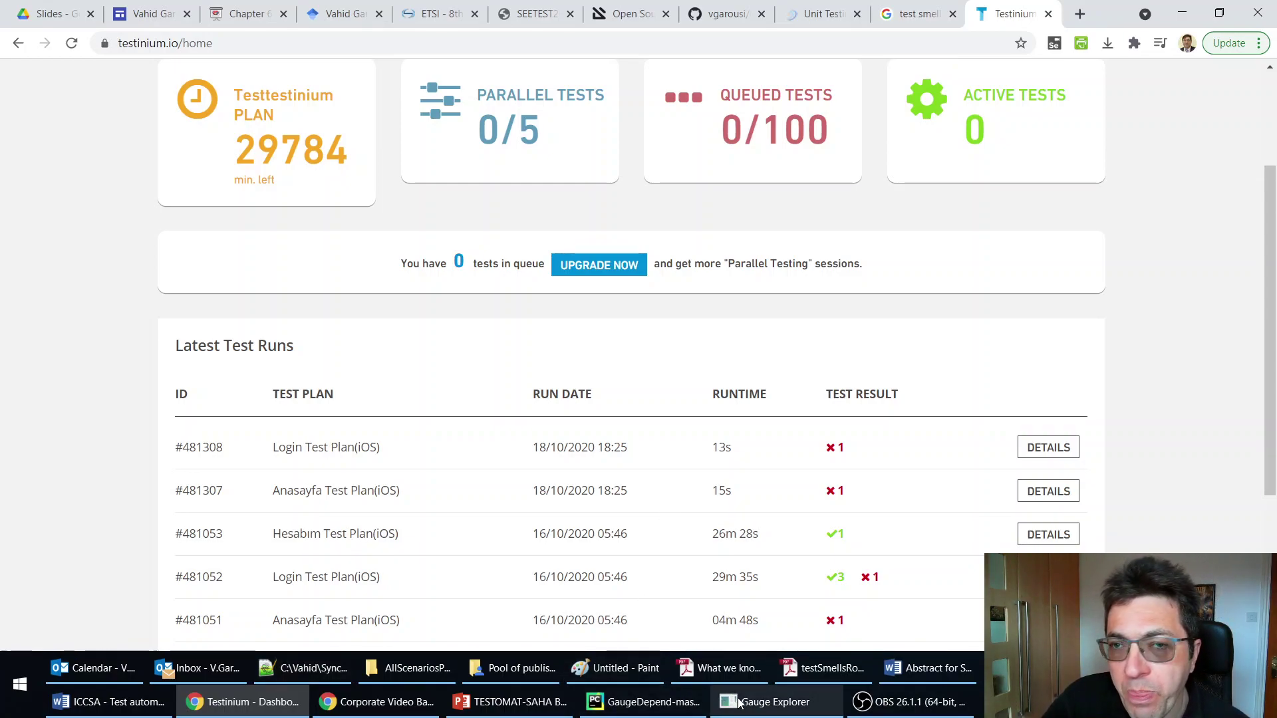
Find "smell" in the GaugeDepend README and highlight its test "smells" mention, plus the result count on the Google "test smells" page
{"action": "left_click", "coordinate": [718, 17]}
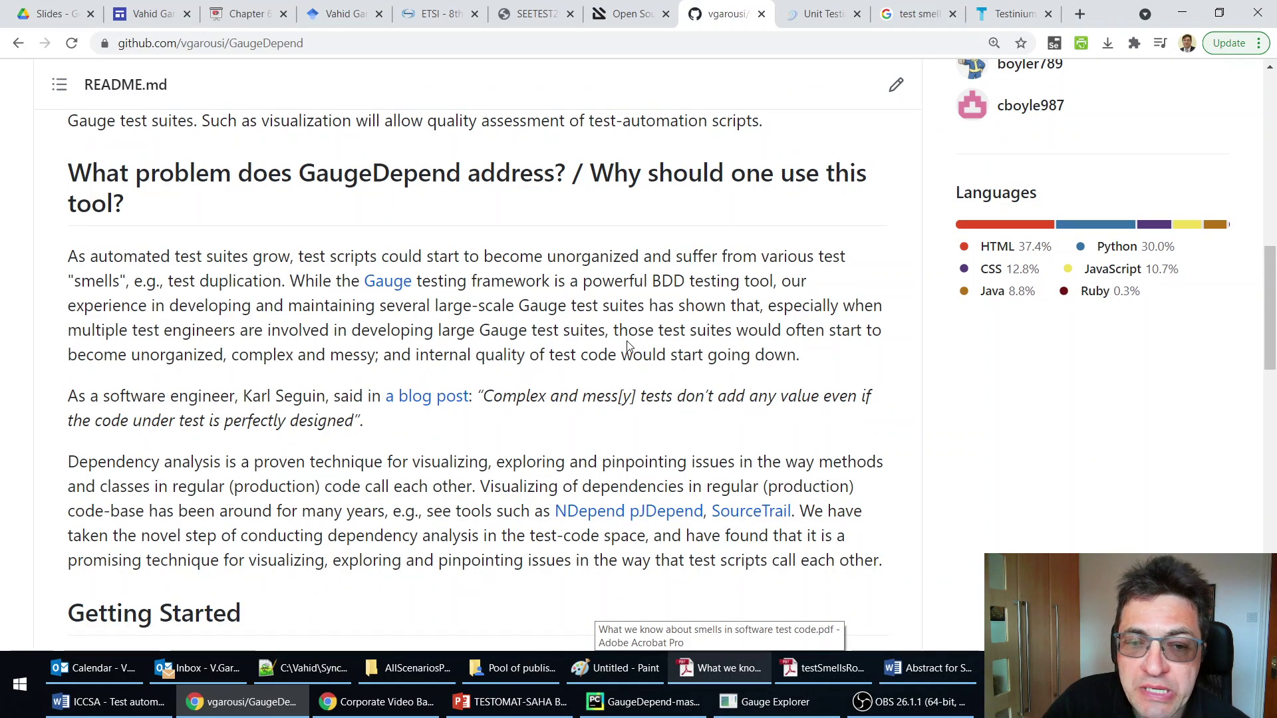
{"action": "key", "text": "ctrl+f"}
{"action": "type", "text": "smell"}
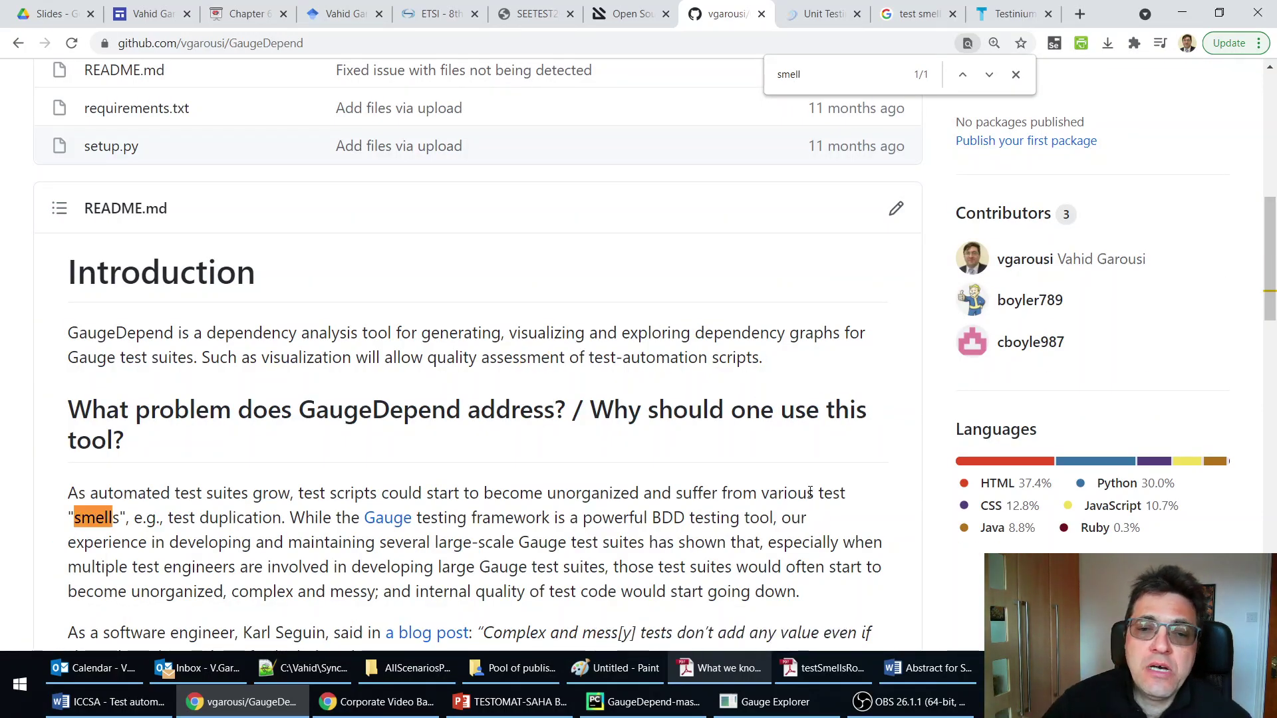
{"action": "left_click_drag", "start_coordinate": [811, 492], "coordinate": [125, 516]}
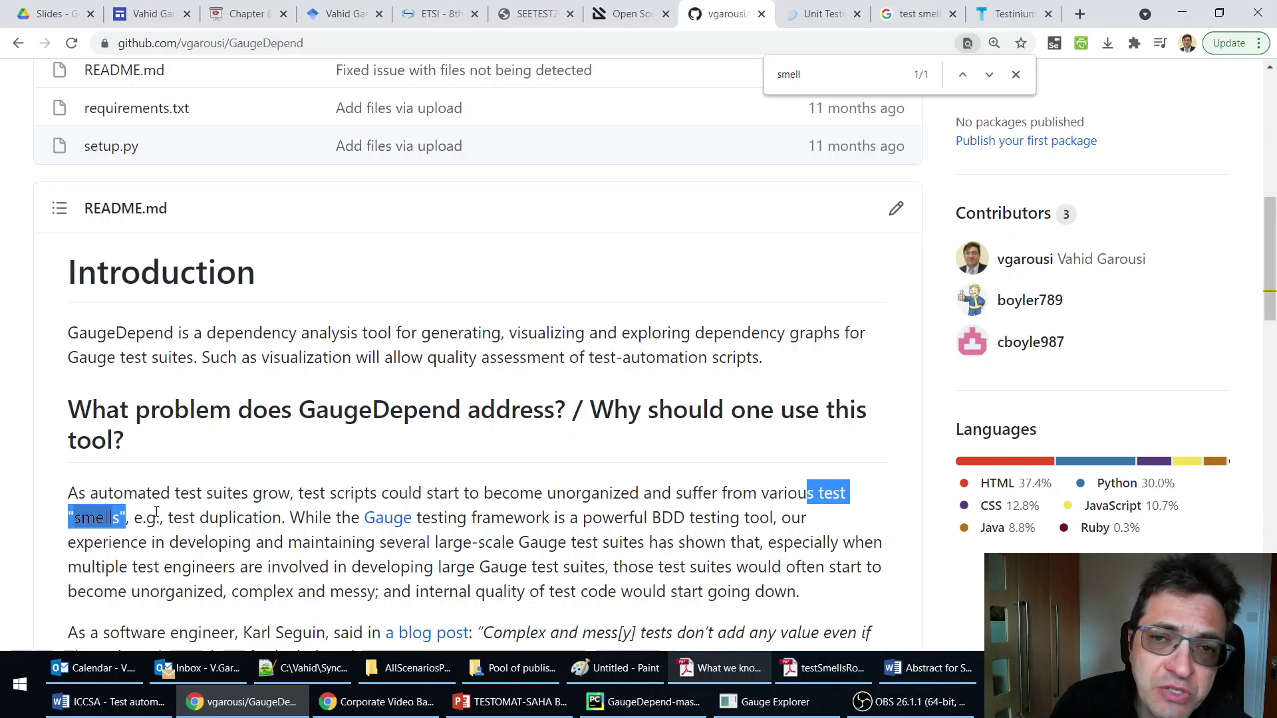
{"action": "left_click", "coordinate": [903, 26]}
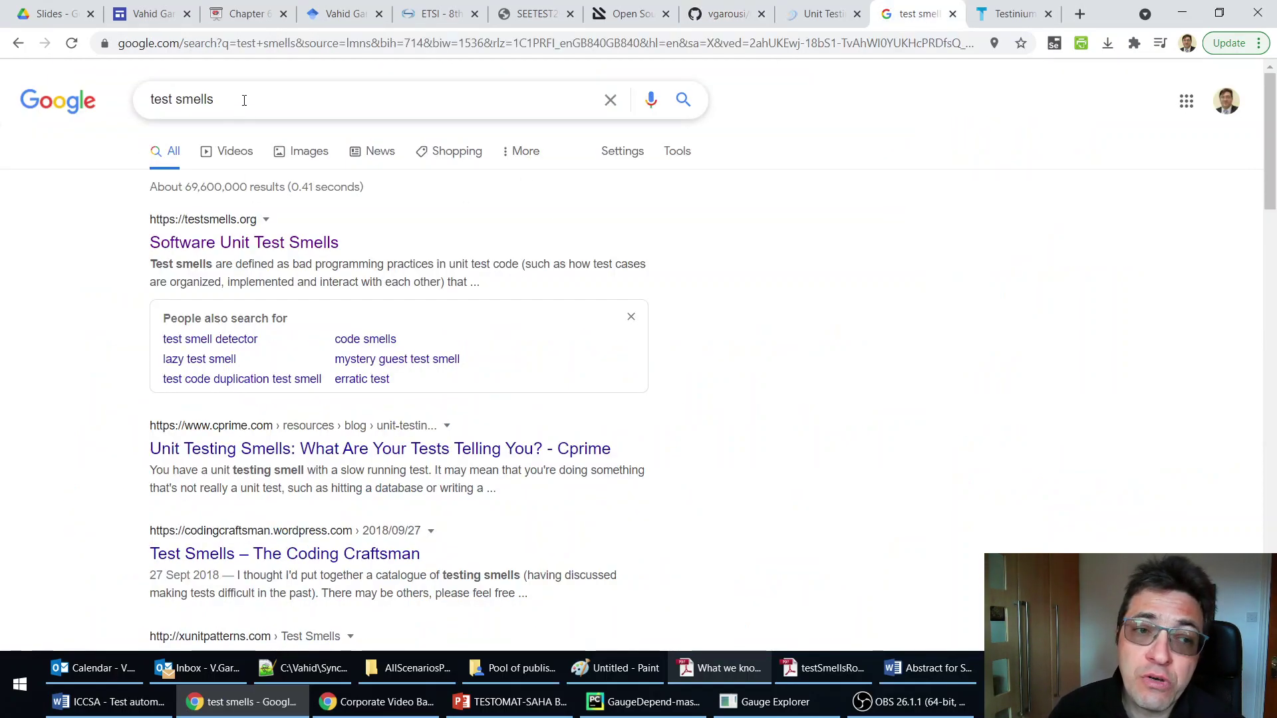
{"action": "left_click_drag", "start_coordinate": [185, 187], "coordinate": [253, 185]}
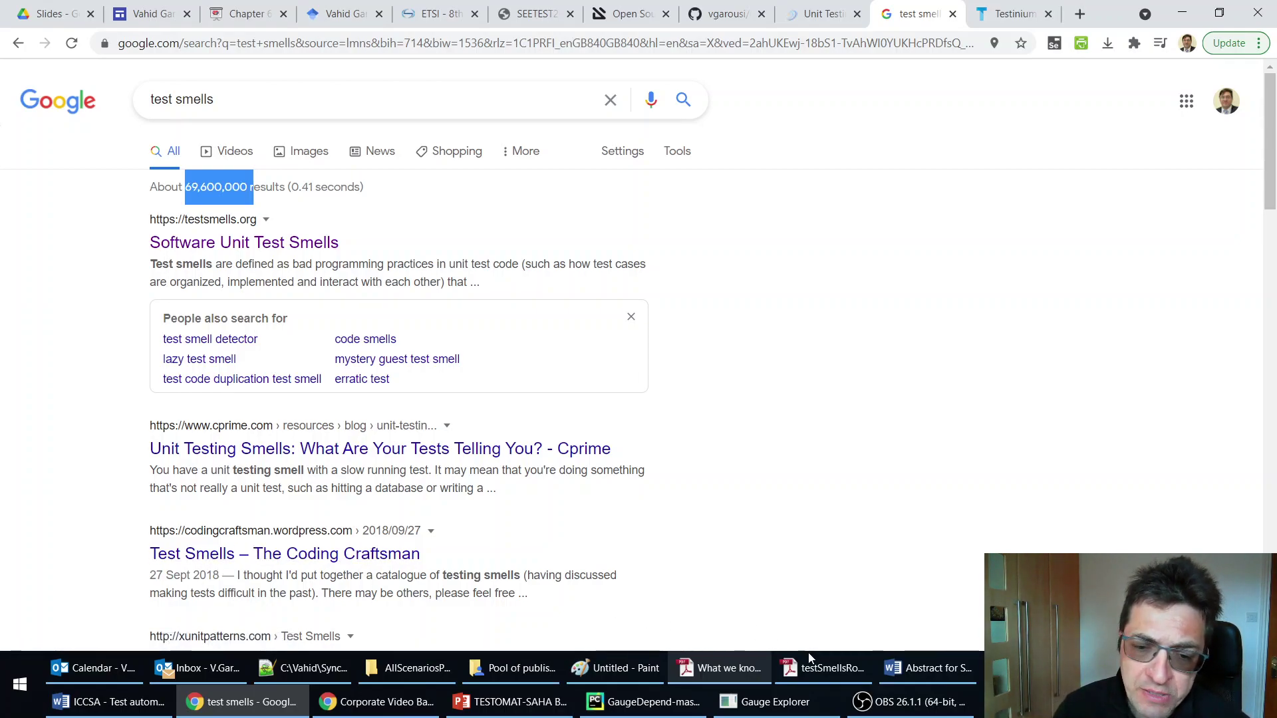
Switch to testSmellsRootCauses.pdf in Acrobat and examine the Project Test Smells root-cause tree up close, including its source note
{"action": "left_click", "coordinate": [817, 669]}
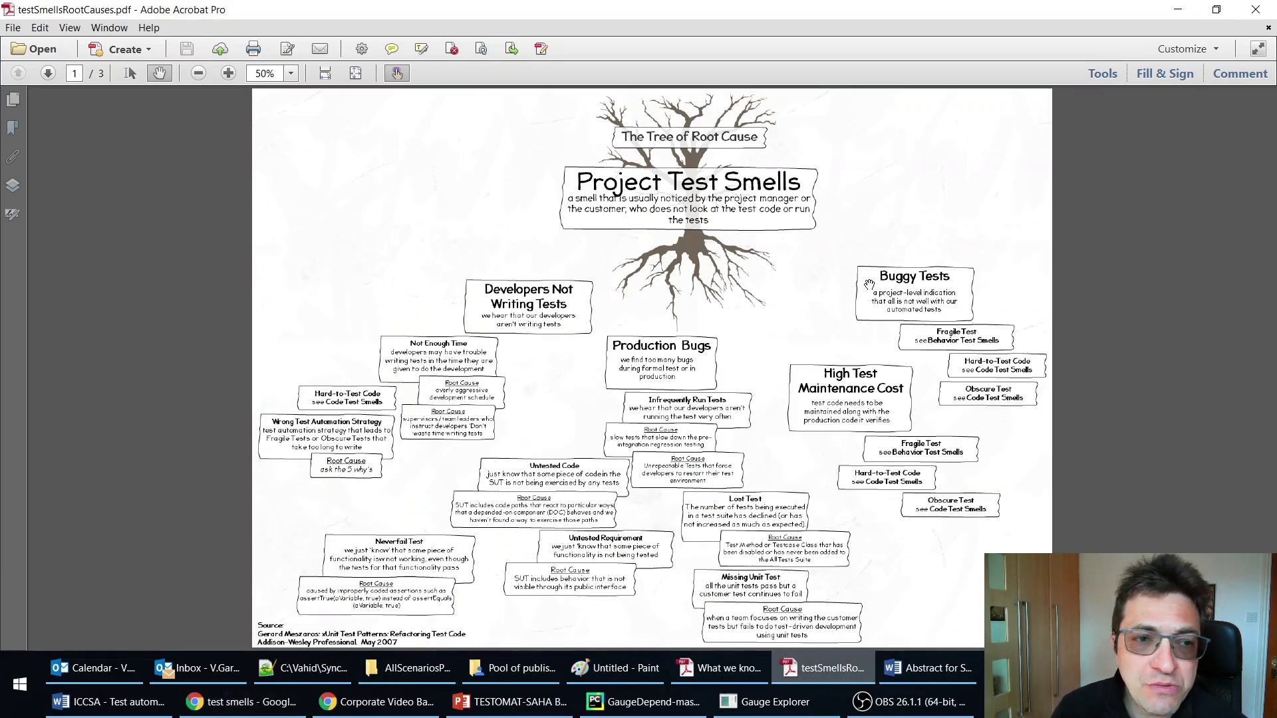
{"action": "scroll", "coordinate": [206, 617], "scroll_direction": "up", "scroll_amount": 3}
{"action": "left_click_drag", "start_coordinate": [266, 376], "coordinate": [336, 354]}
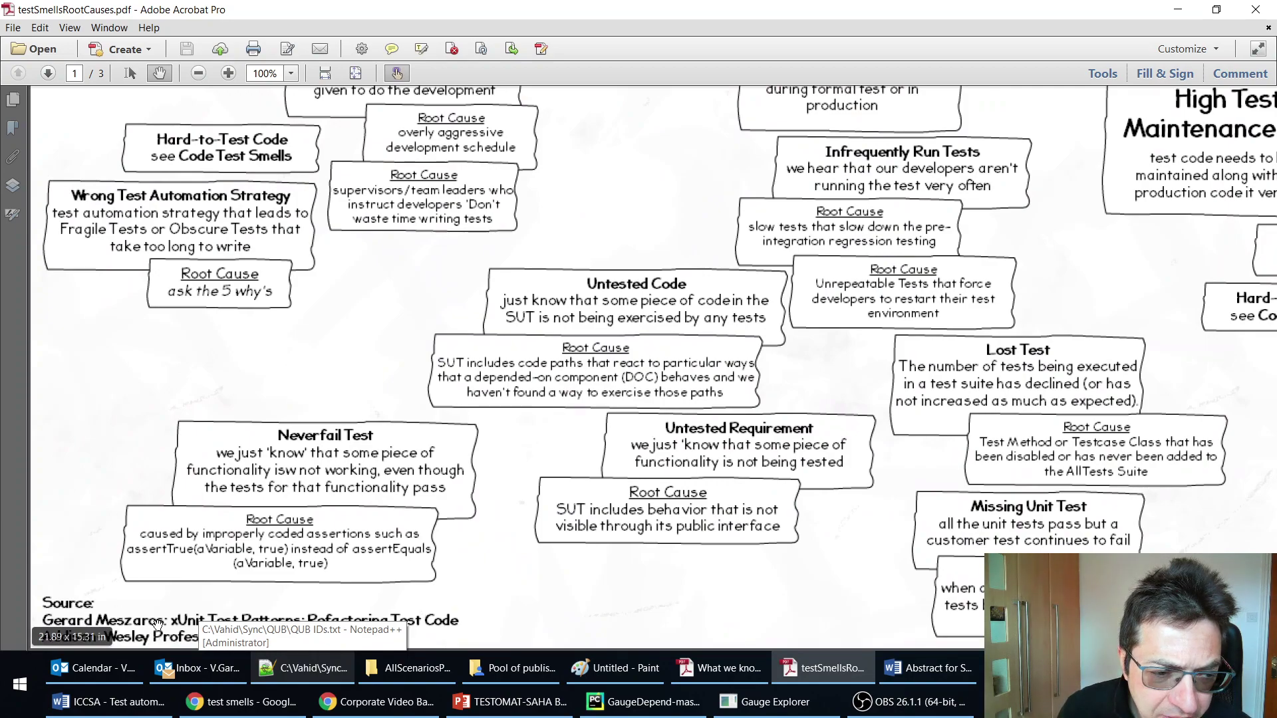
{"action": "scroll", "coordinate": [184, 628], "scroll_direction": "down", "scroll_amount": 1}
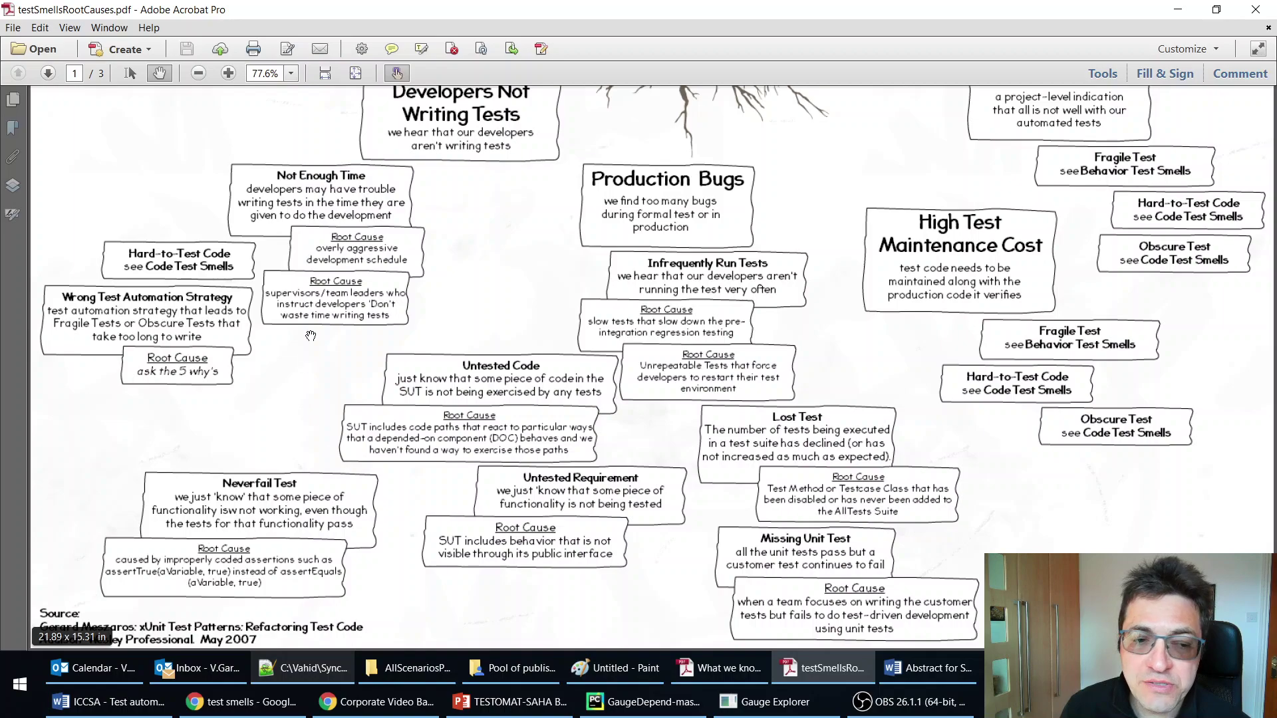
Switch to the PDF "What we know about smells in software test code" and review its title page, test-smell tables and smell-process diagram
{"action": "scroll", "coordinate": [580, 355], "scroll_direction": "up", "scroll_amount": 3}
{"action": "scroll", "coordinate": [581, 356], "scroll_direction": "down", "scroll_amount": 1}
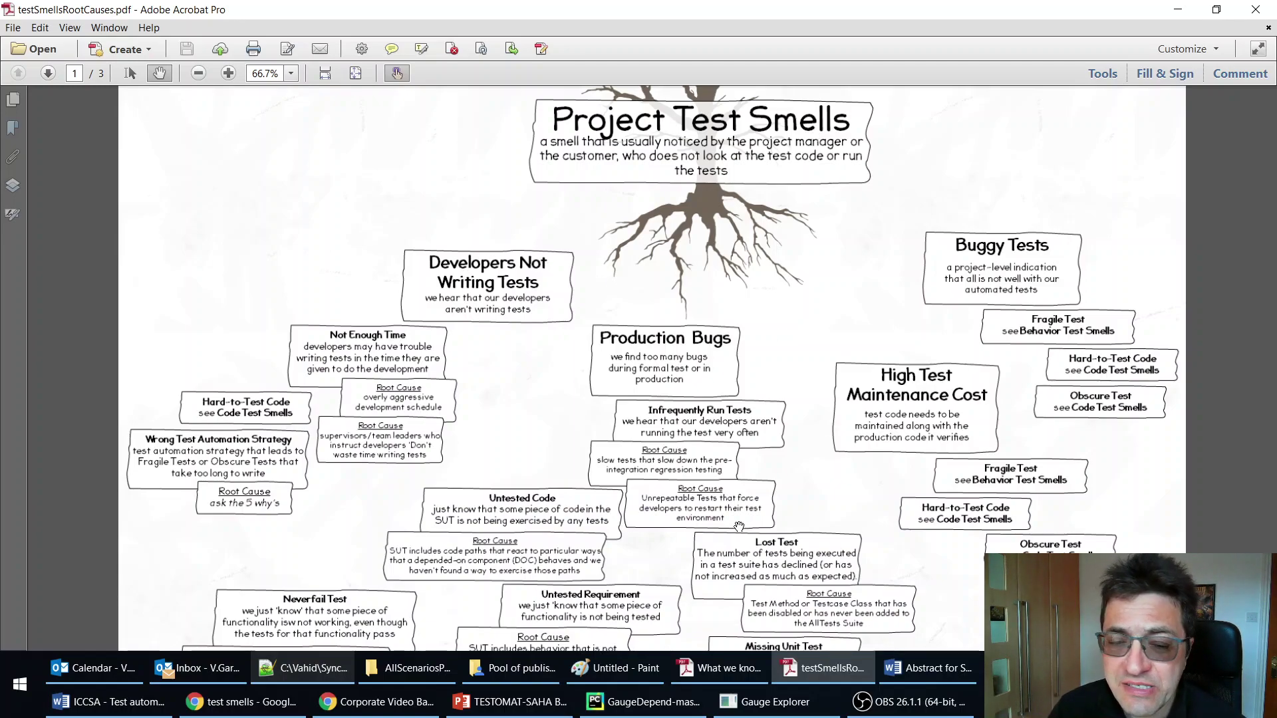
{"action": "left_click", "coordinate": [729, 672]}
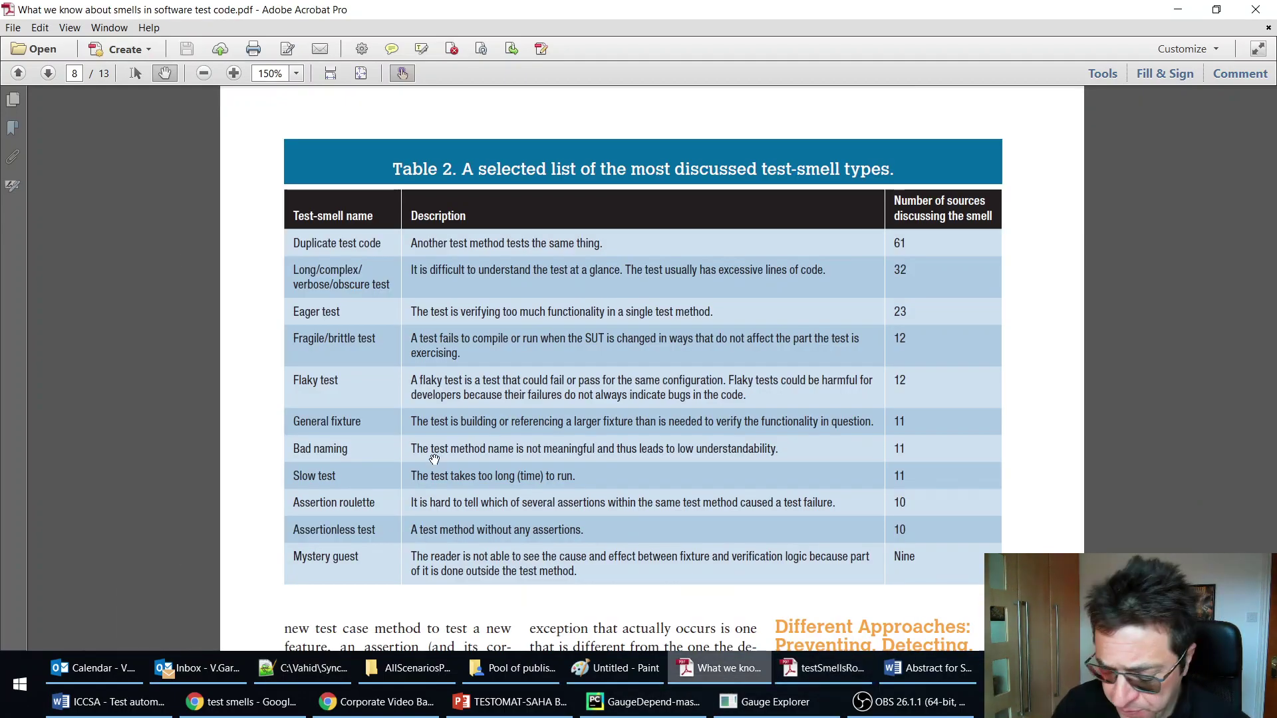
{"action": "key", "text": "Home"}
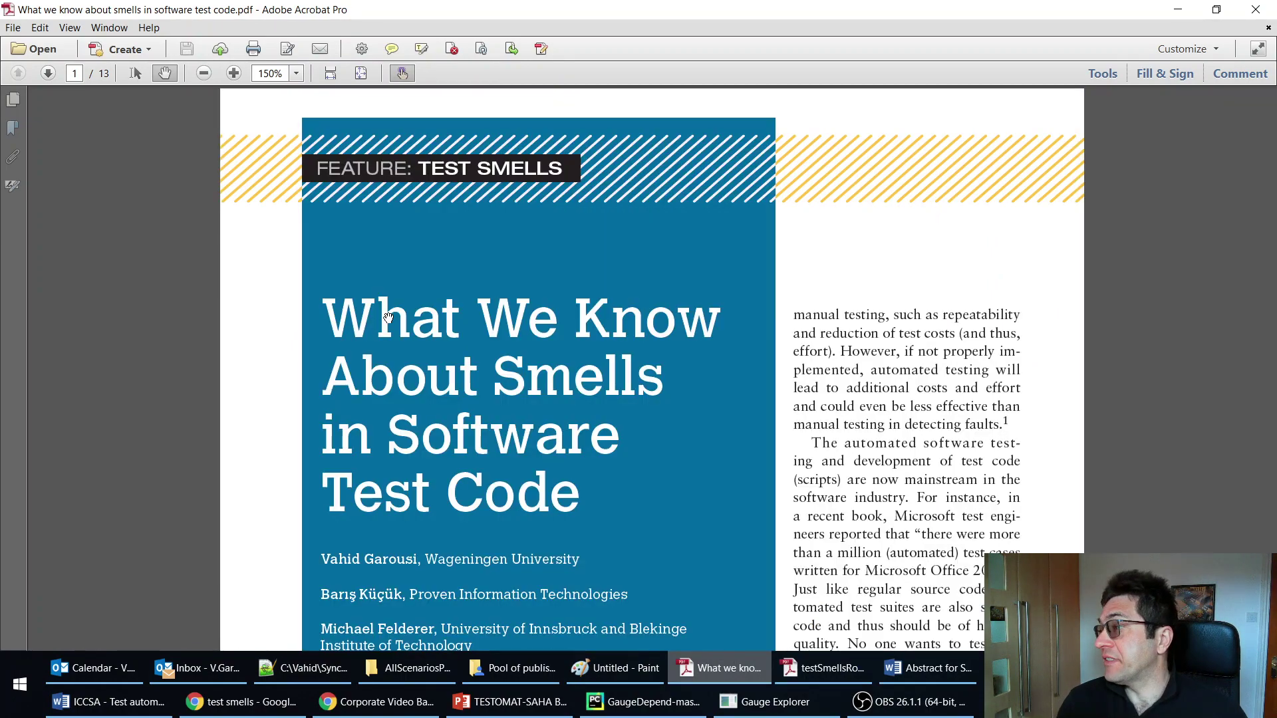
{"action": "scroll", "coordinate": [332, 478], "scroll_direction": "down", "scroll_amount": 5}
{"action": "scroll", "coordinate": [342, 481], "scroll_direction": "down", "scroll_amount": 10}
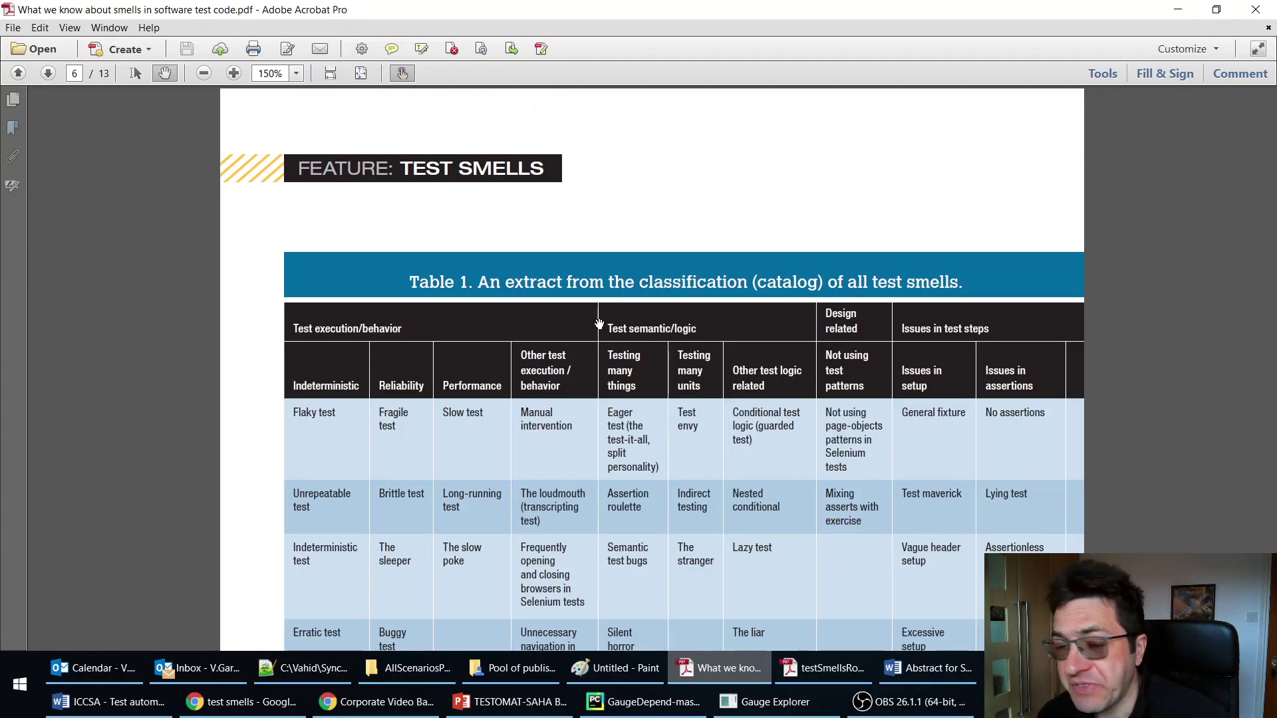
{"action": "scroll", "coordinate": [540, 339], "scroll_direction": "down", "scroll_amount": 5}
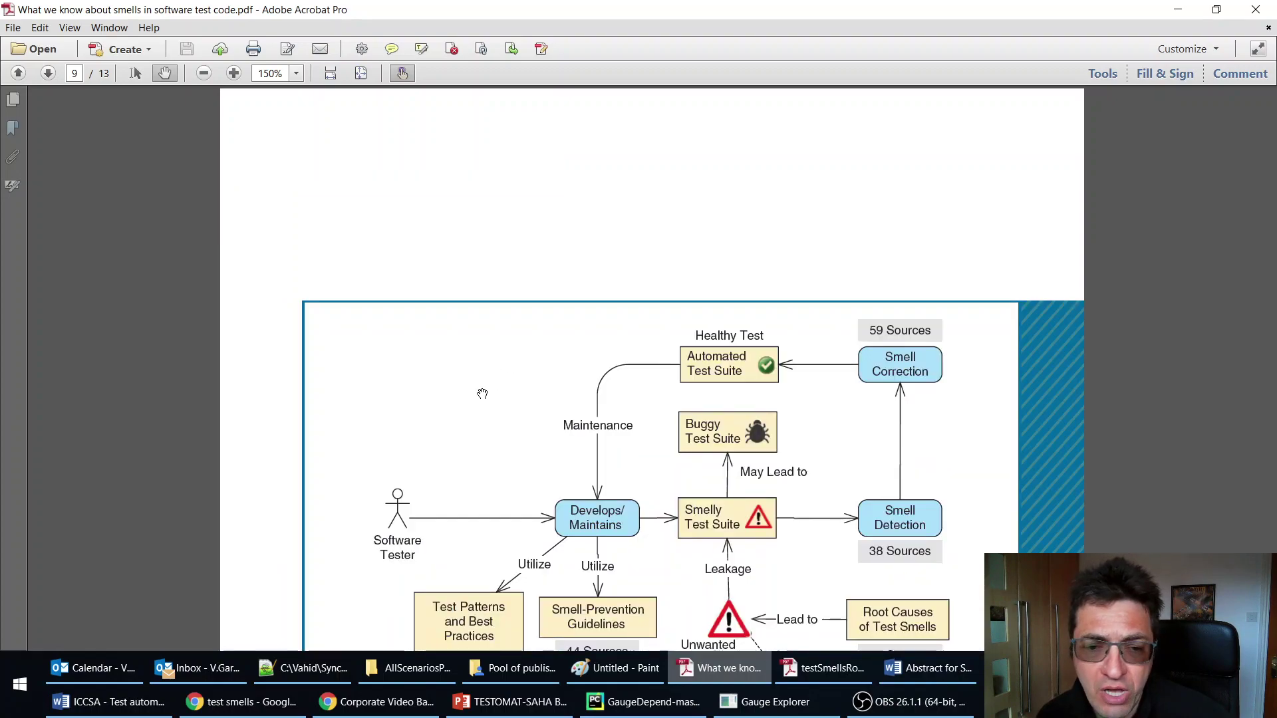
{"action": "scroll", "coordinate": [399, 339], "scroll_direction": "down", "scroll_amount": 3}
{"action": "scroll", "coordinate": [276, 337], "scroll_direction": "down", "scroll_amount": 1}
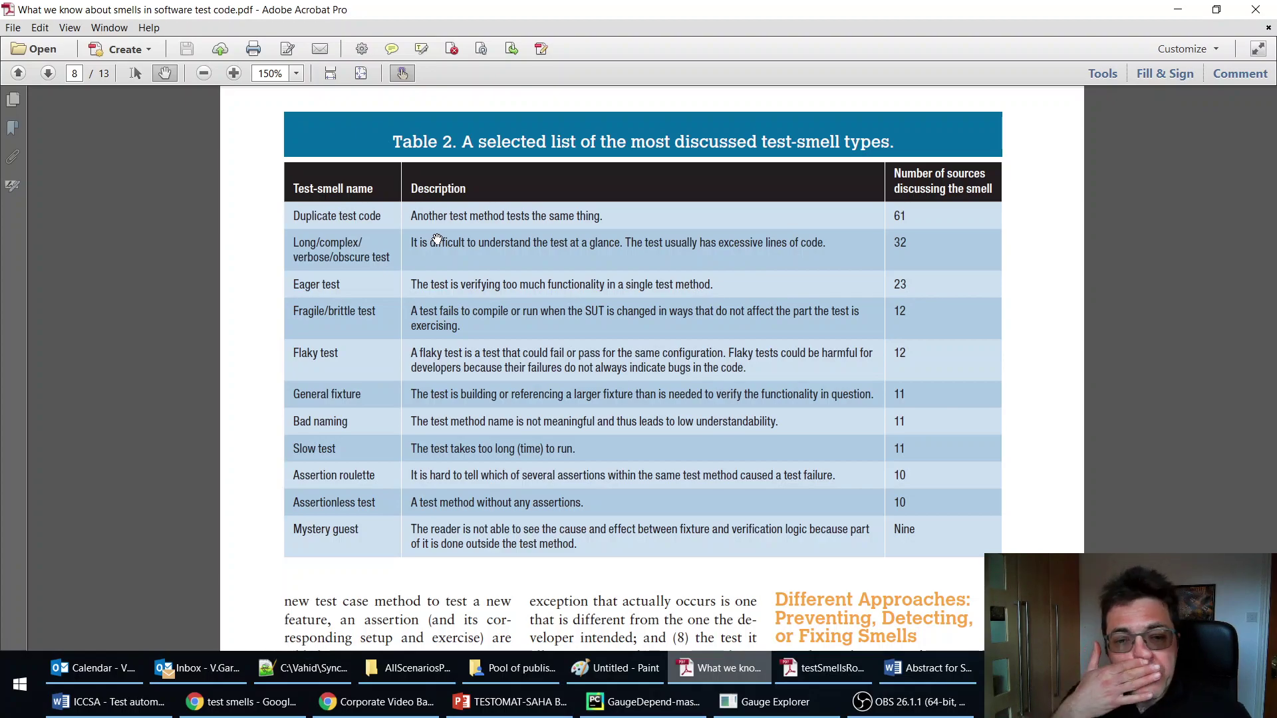
Switch to Gauge Explorer, redraw the dependency graph for the checked test files and view the dashboard_systematic.spec node with its scenarios up close
{"action": "left_click", "coordinate": [763, 704]}
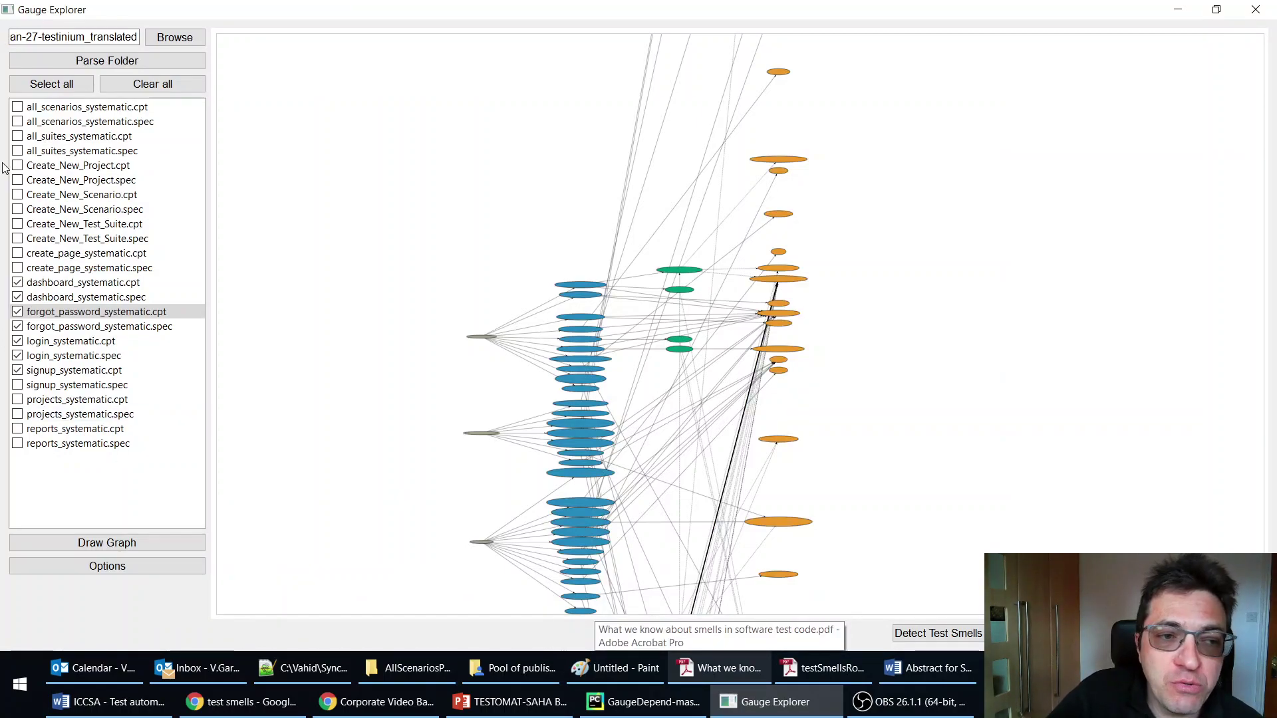
{"action": "left_click_drag", "start_coordinate": [69, 36], "coordinate": [51, 45]}
{"action": "left_click", "coordinate": [56, 37]}
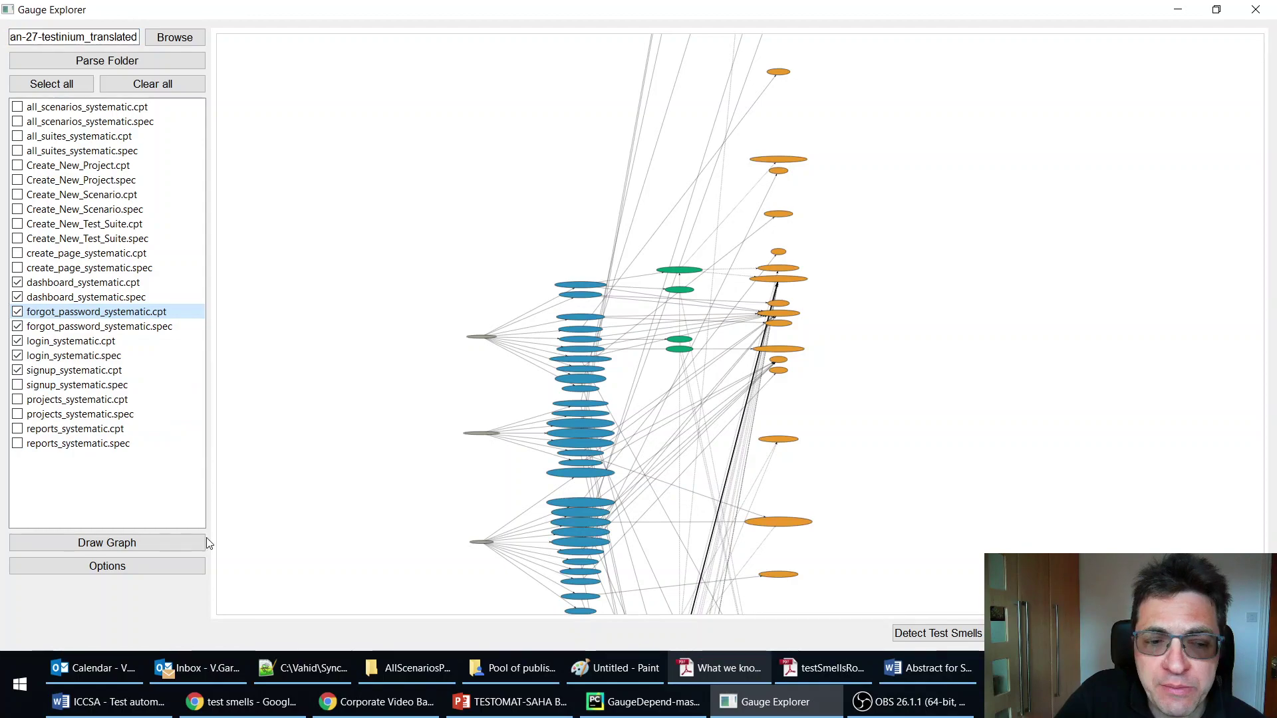
{"action": "left_click", "coordinate": [107, 544]}
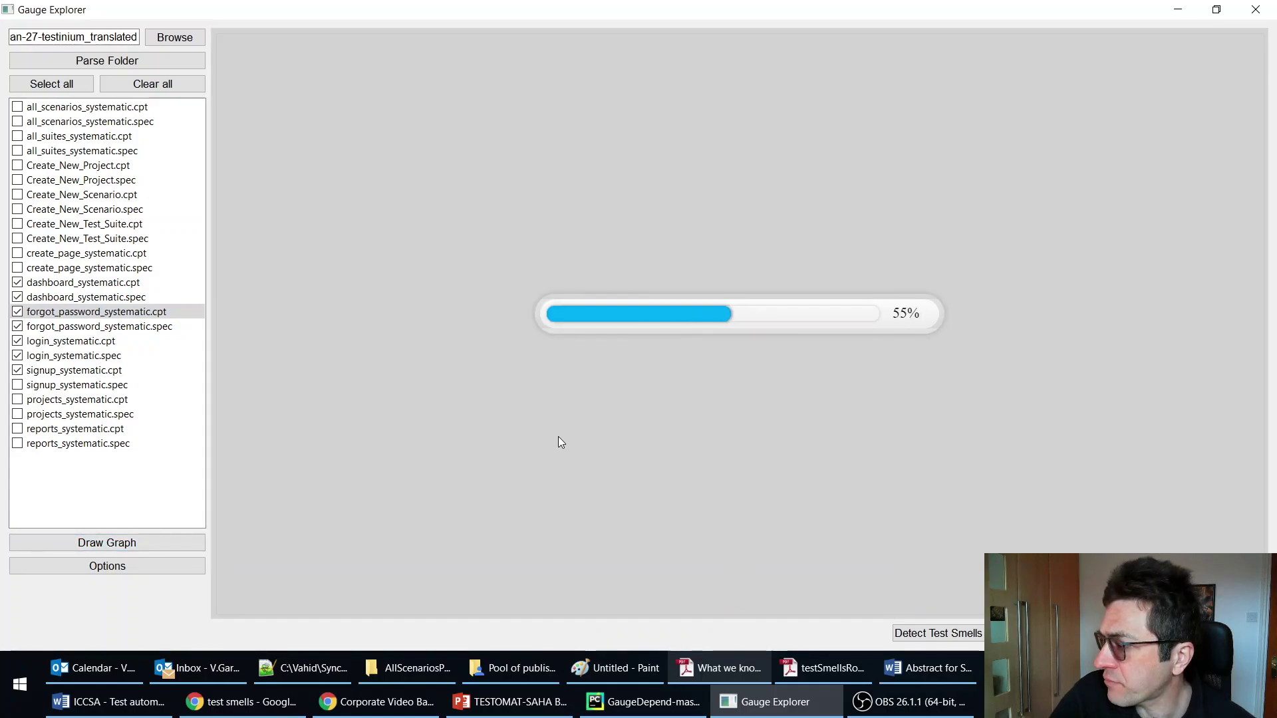
{"action": "scroll", "coordinate": [738, 351], "scroll_direction": "up", "scroll_amount": 8}
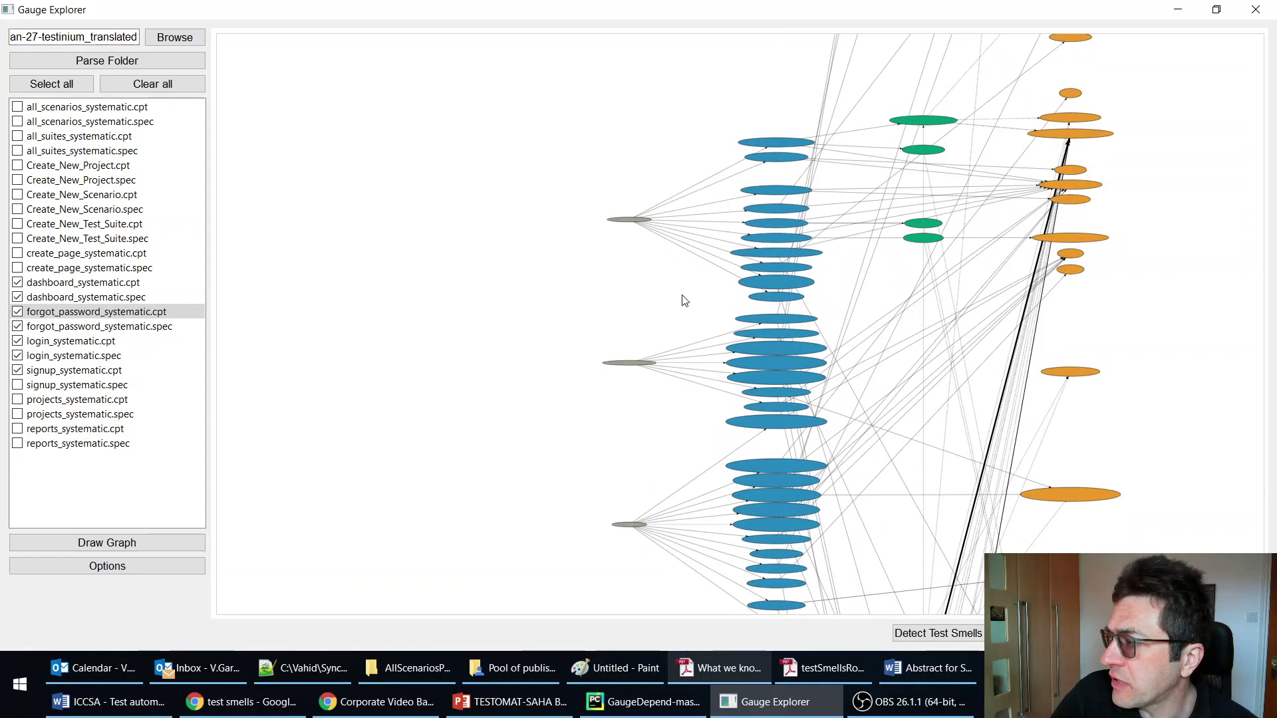
{"action": "left_click_drag", "start_coordinate": [659, 293], "coordinate": [566, 308]}
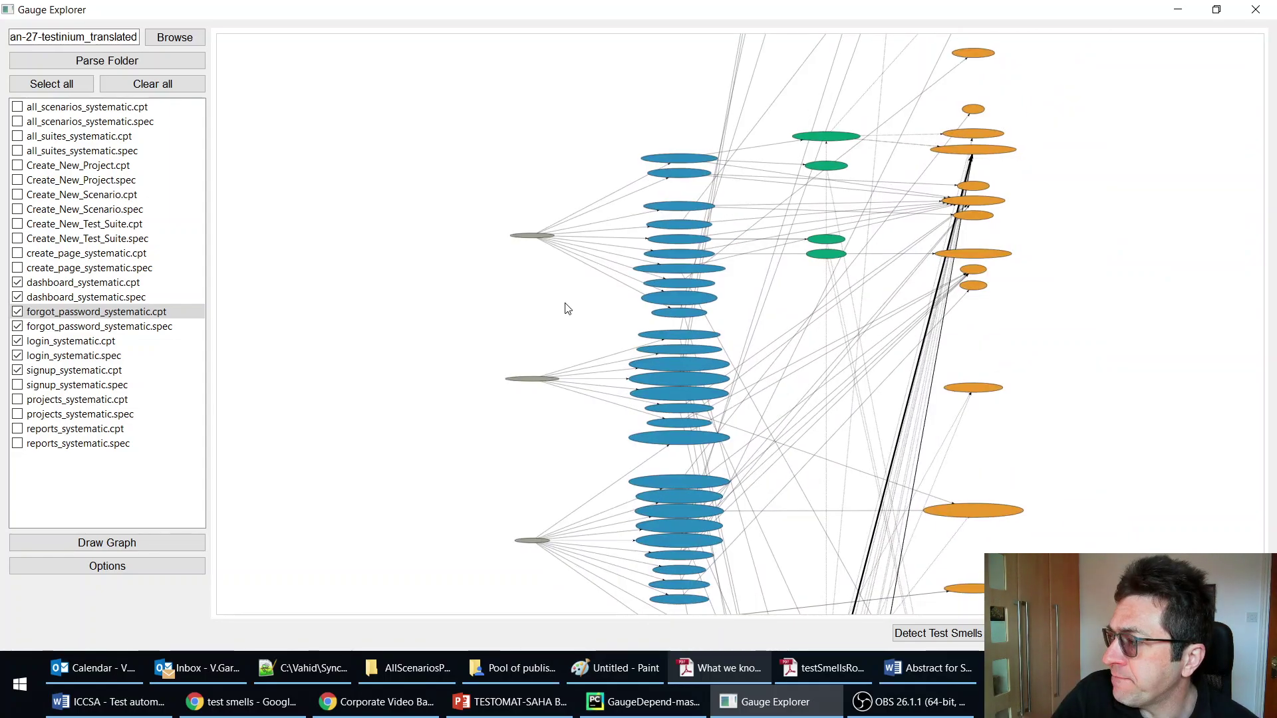
{"action": "scroll", "coordinate": [546, 279], "scroll_direction": "up", "scroll_amount": 6}
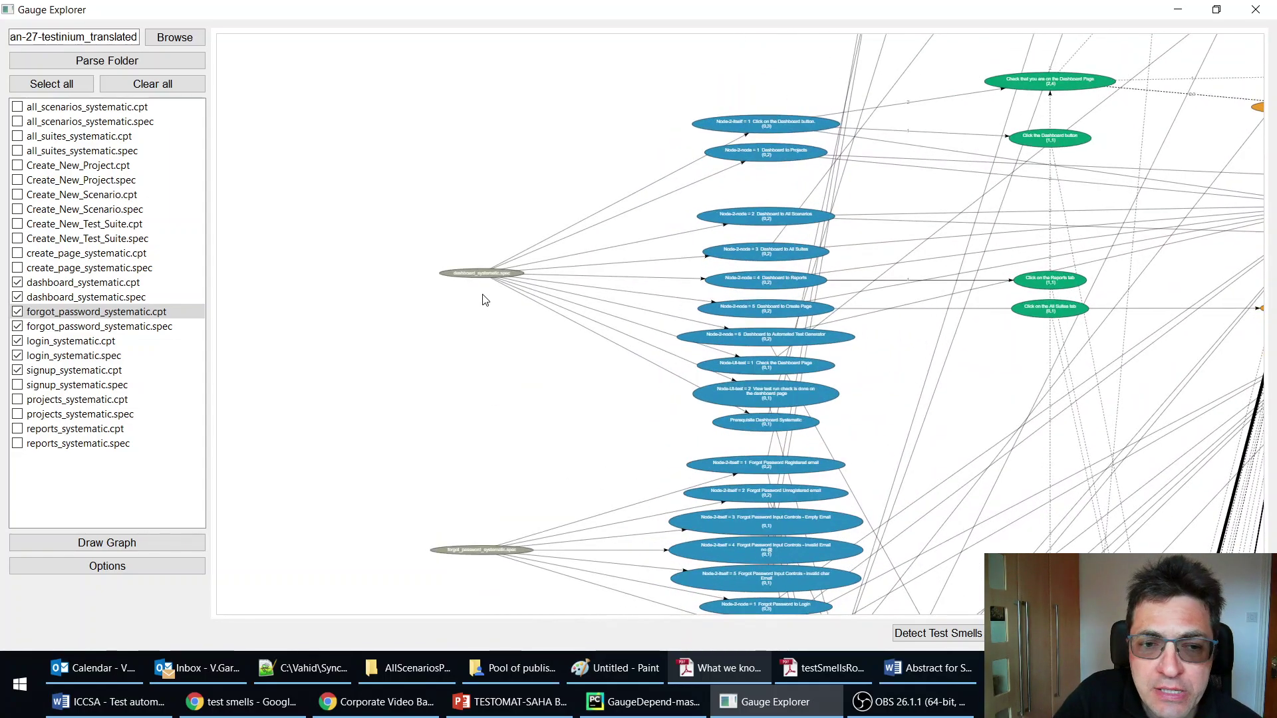
{"action": "scroll", "coordinate": [485, 300], "scroll_direction": "up", "scroll_amount": 3}
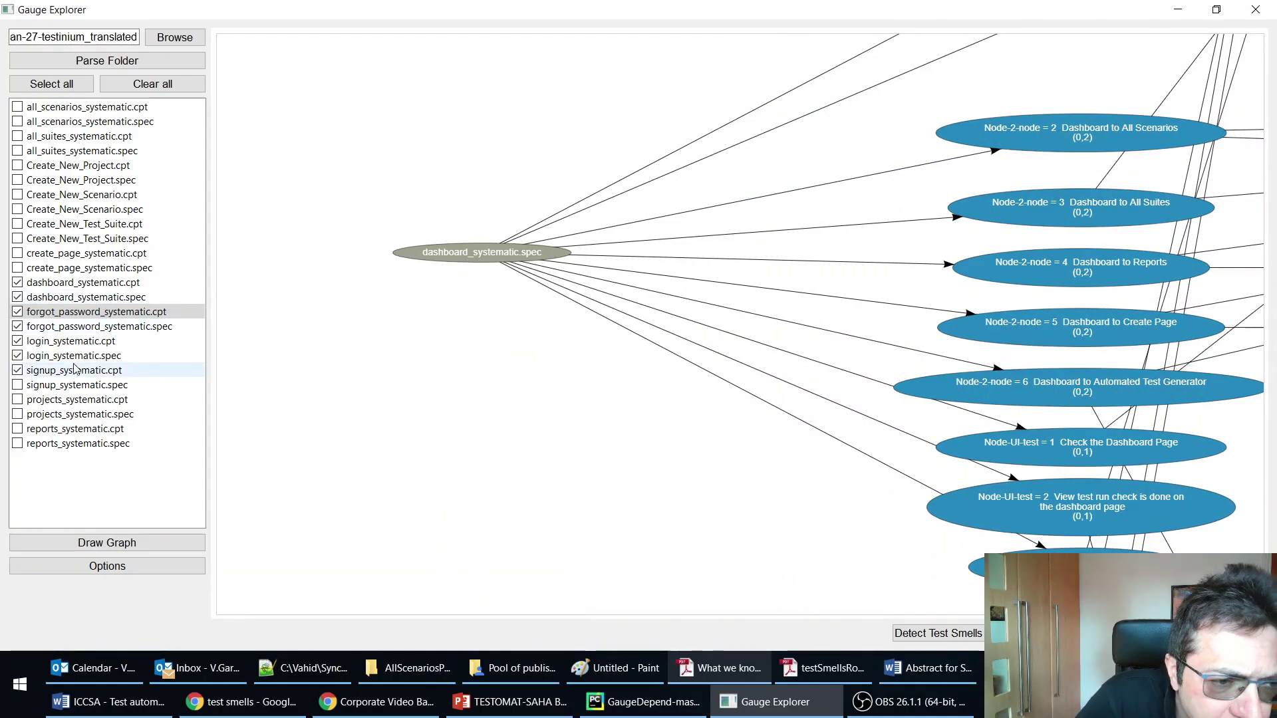
Include signup_systematic.spec in the checked files and redraw the dependency graph
{"action": "left_click", "coordinate": [17, 385]}
{"action": "left_click", "coordinate": [40, 543]}
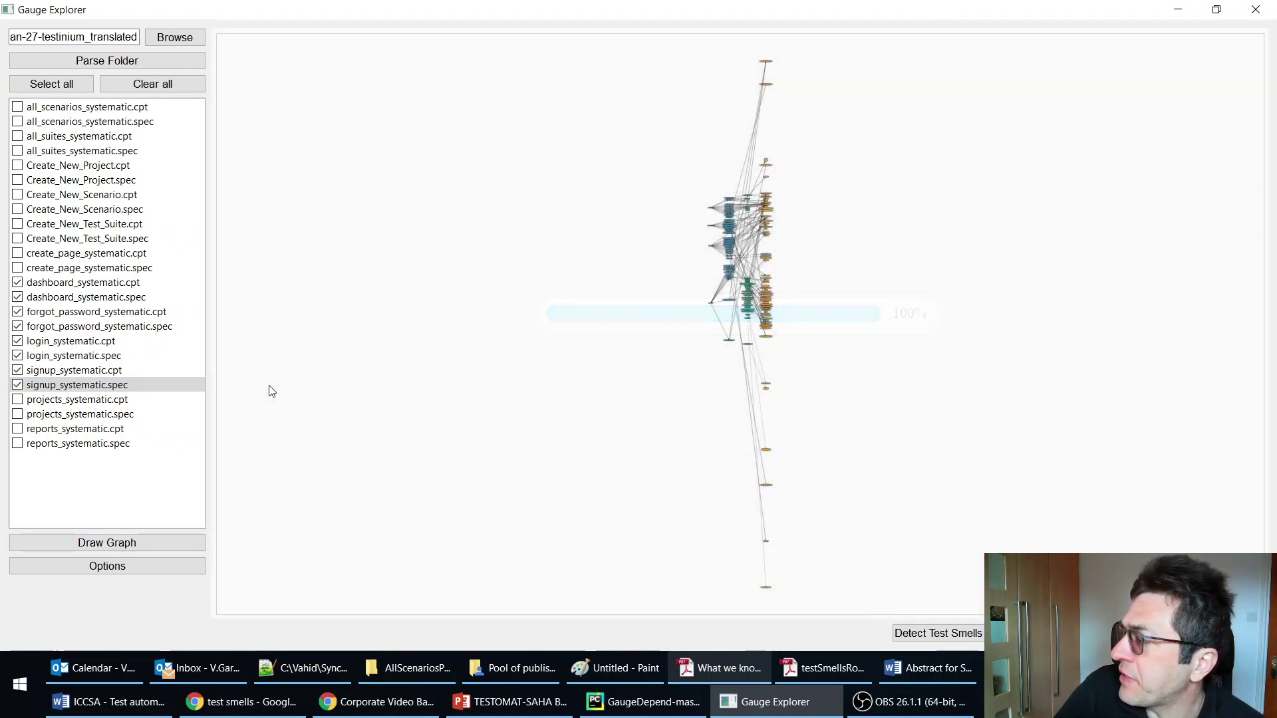
{"action": "scroll", "coordinate": [738, 252], "scroll_direction": "up", "scroll_amount": 5}
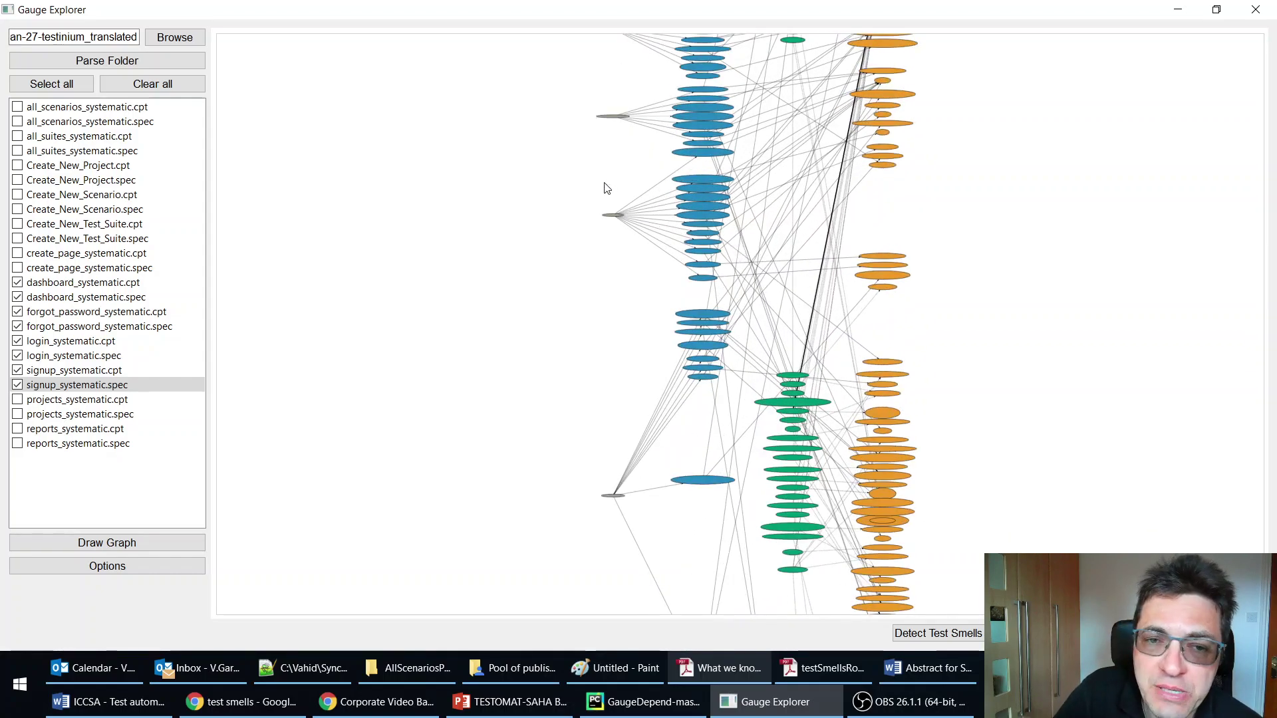
View the login_systematic.spec scenarios in the graph and highlight the connections of the "Node-2-node = 10" regular login with csv scenario
{"action": "scroll", "coordinate": [508, 313], "scroll_direction": "up", "scroll_amount": 10}
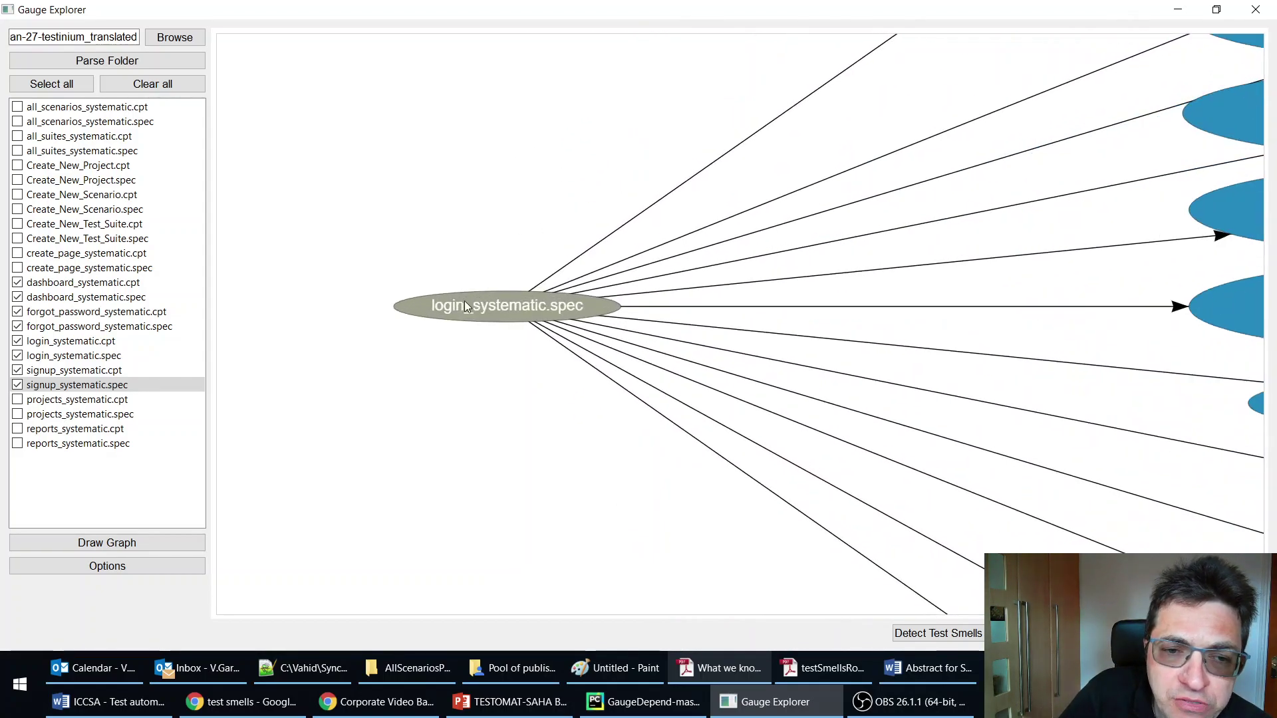
{"action": "scroll", "coordinate": [544, 313], "scroll_direction": "down", "scroll_amount": 5}
{"action": "scroll", "coordinate": [760, 210], "scroll_direction": "down", "scroll_amount": 1}
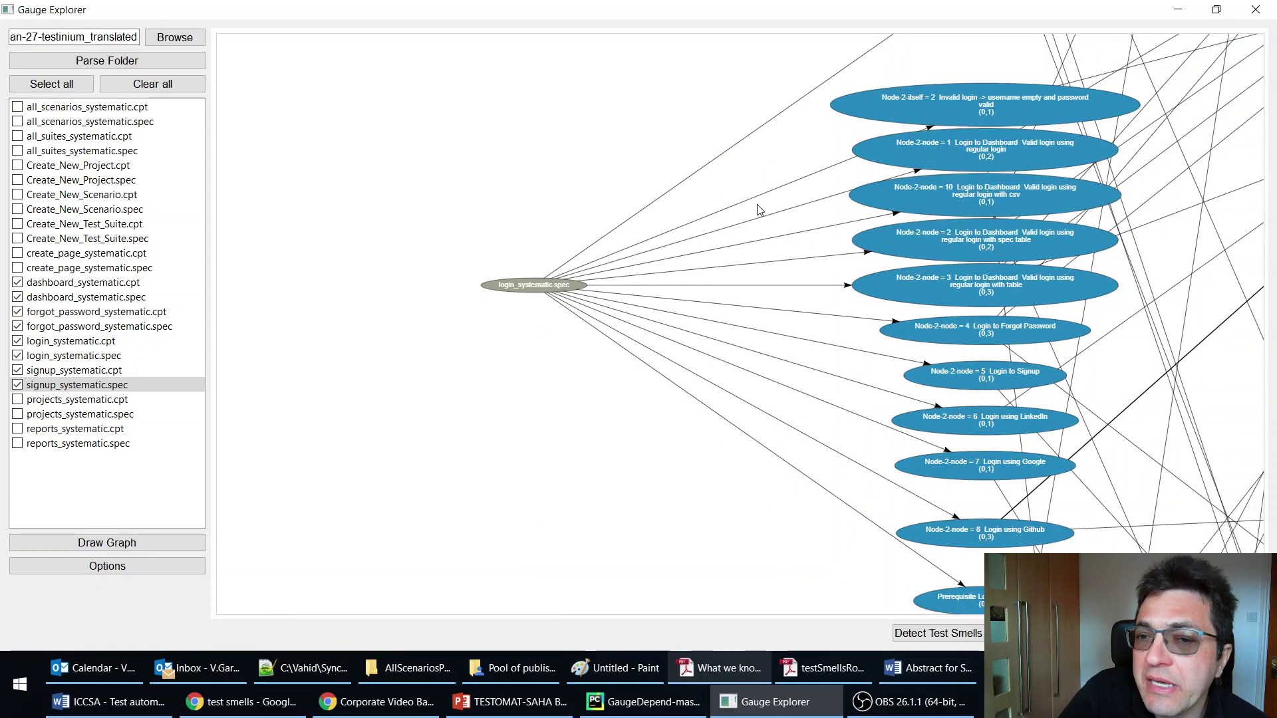
{"action": "left_click", "coordinate": [938, 194]}
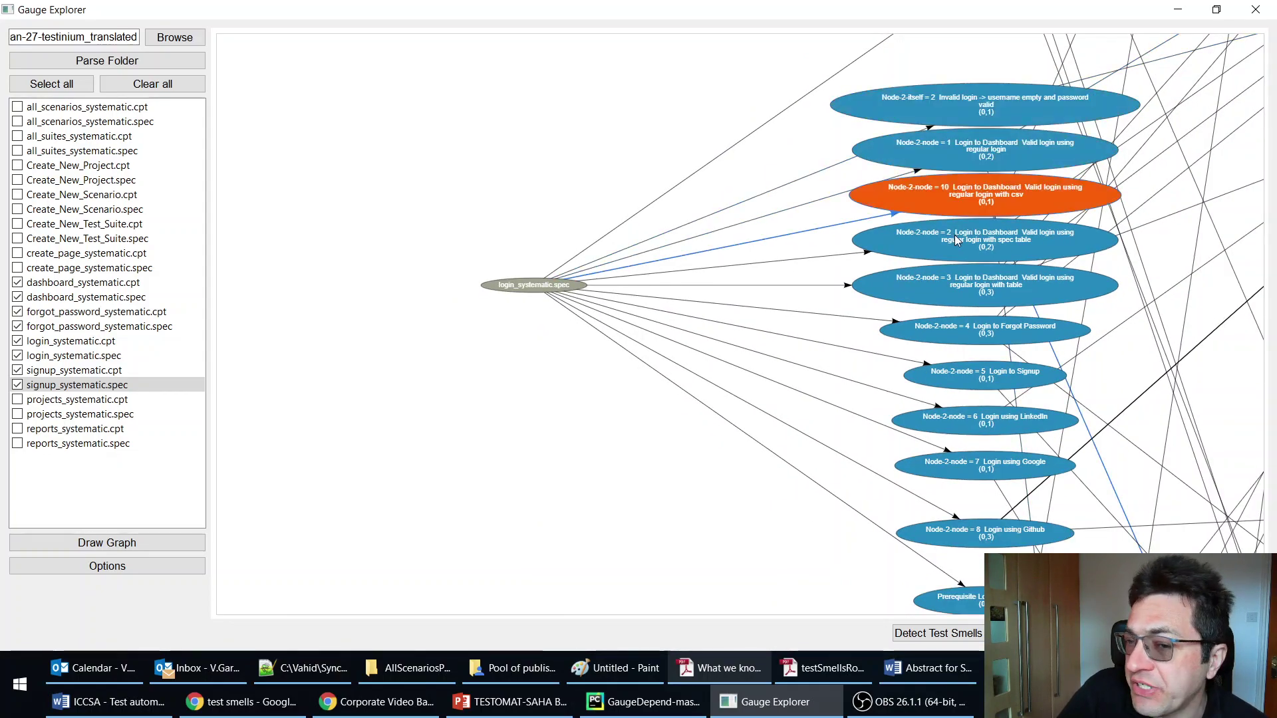
{"action": "scroll", "coordinate": [644, 199], "scroll_direction": "up", "scroll_amount": 4}
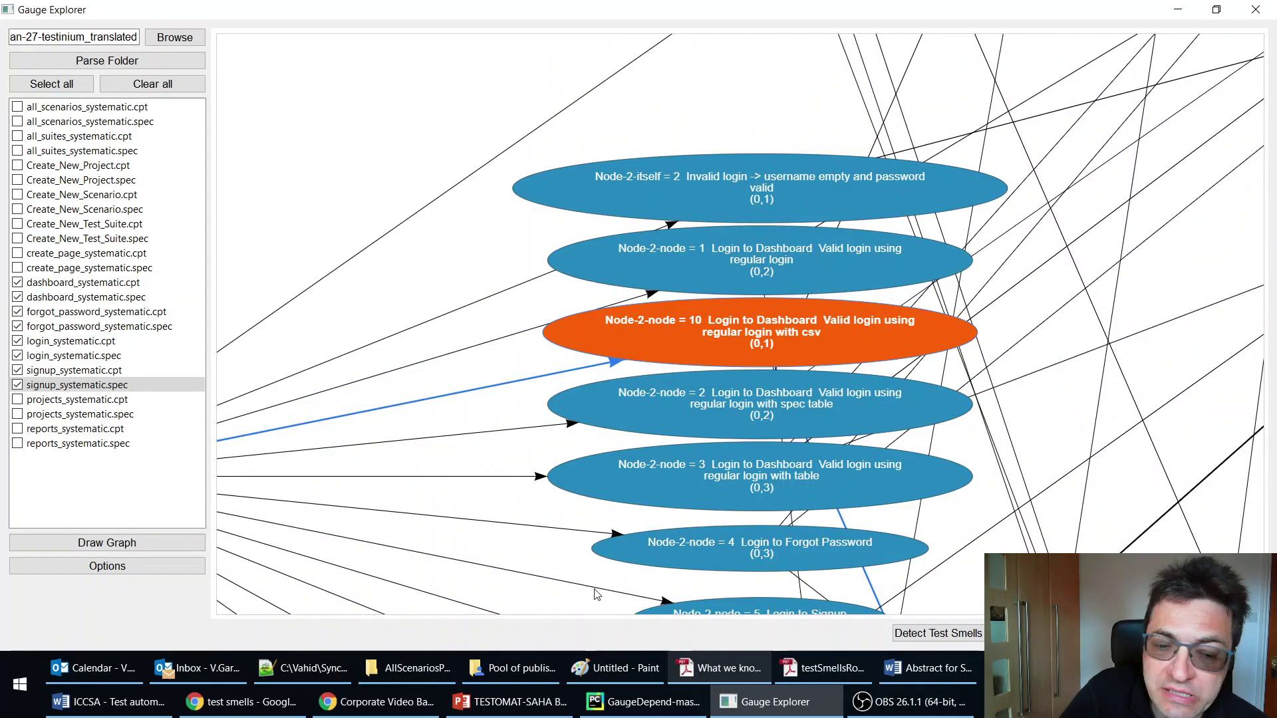
Switch to File Explorer and open both login_systematic files (CPT and SPEC) from the LoginPage folder in Notepad++
{"action": "left_click", "coordinate": [411, 669]}
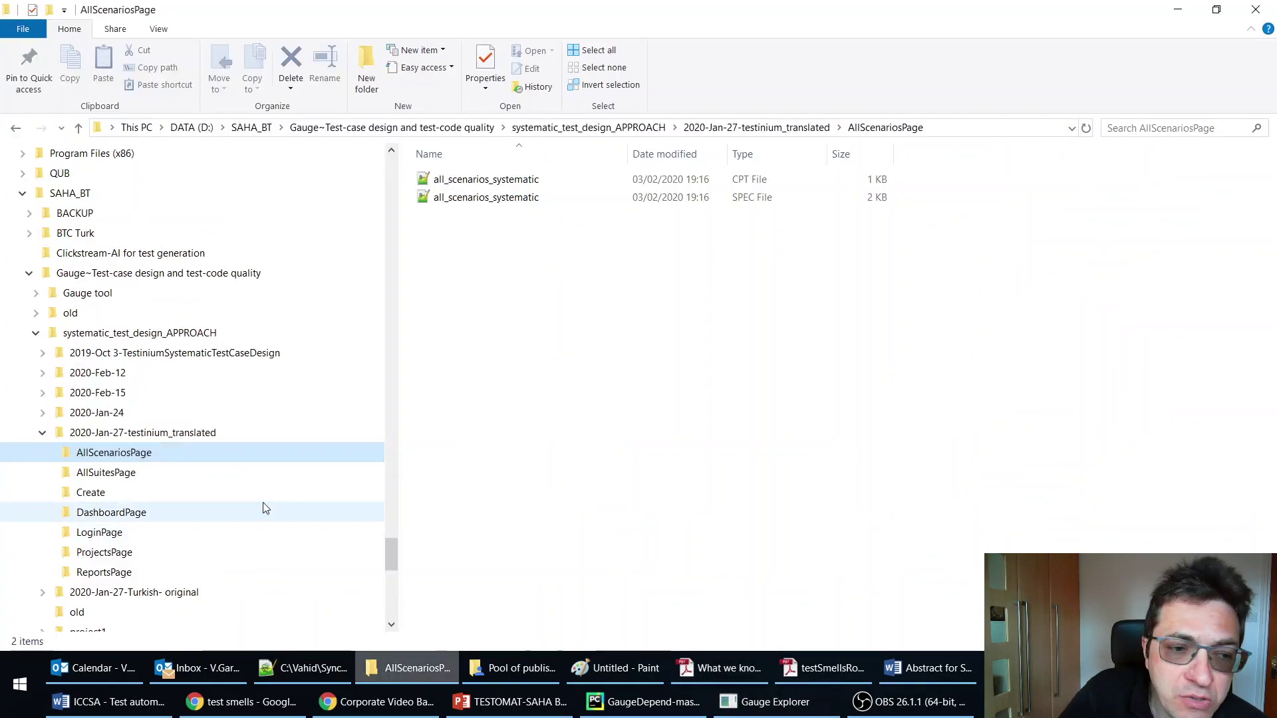
{"action": "left_click", "coordinate": [97, 531]}
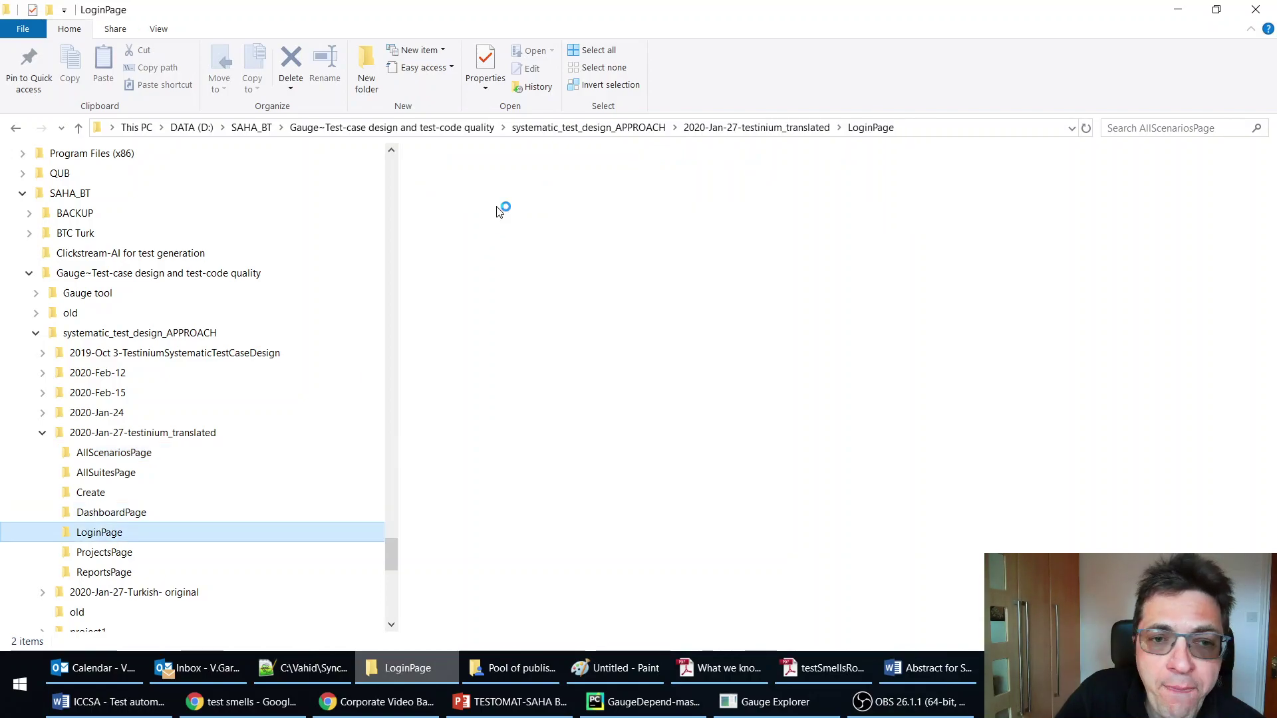
{"action": "left_click", "coordinate": [469, 217]}
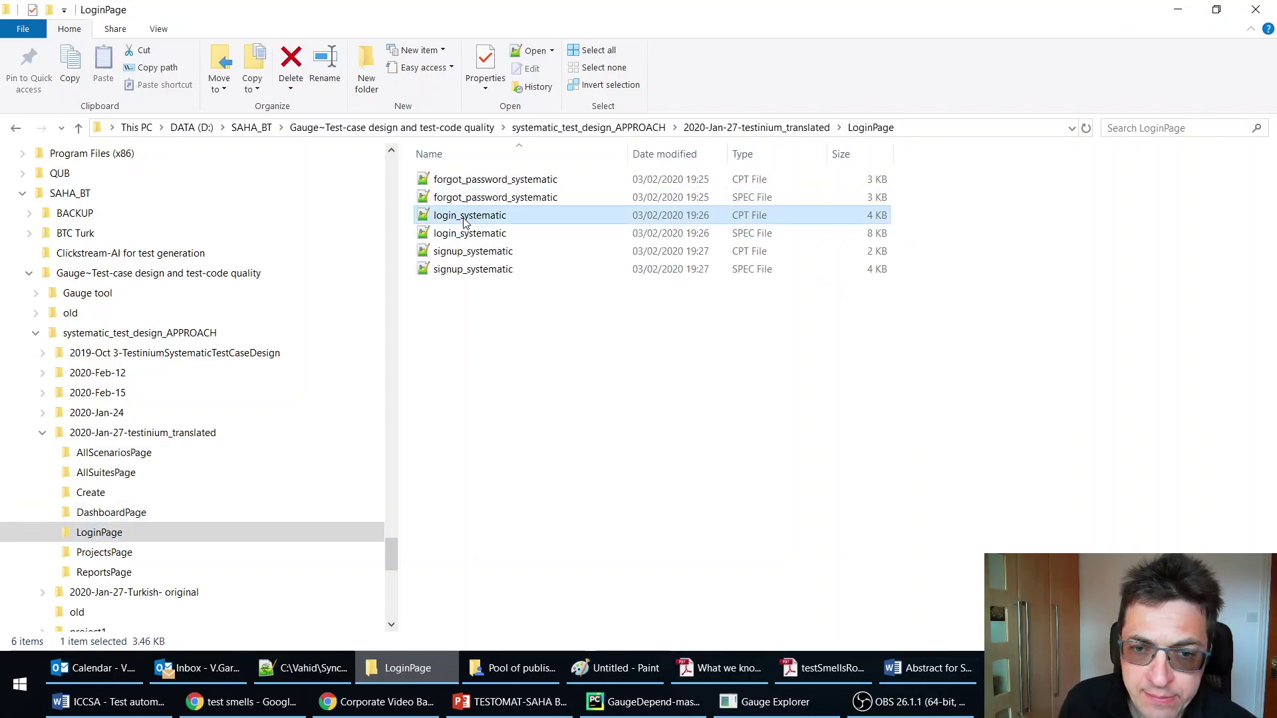
{"action": "left_click", "coordinate": [470, 233], "text": "shift"}
{"action": "right_click", "coordinate": [470, 233]}
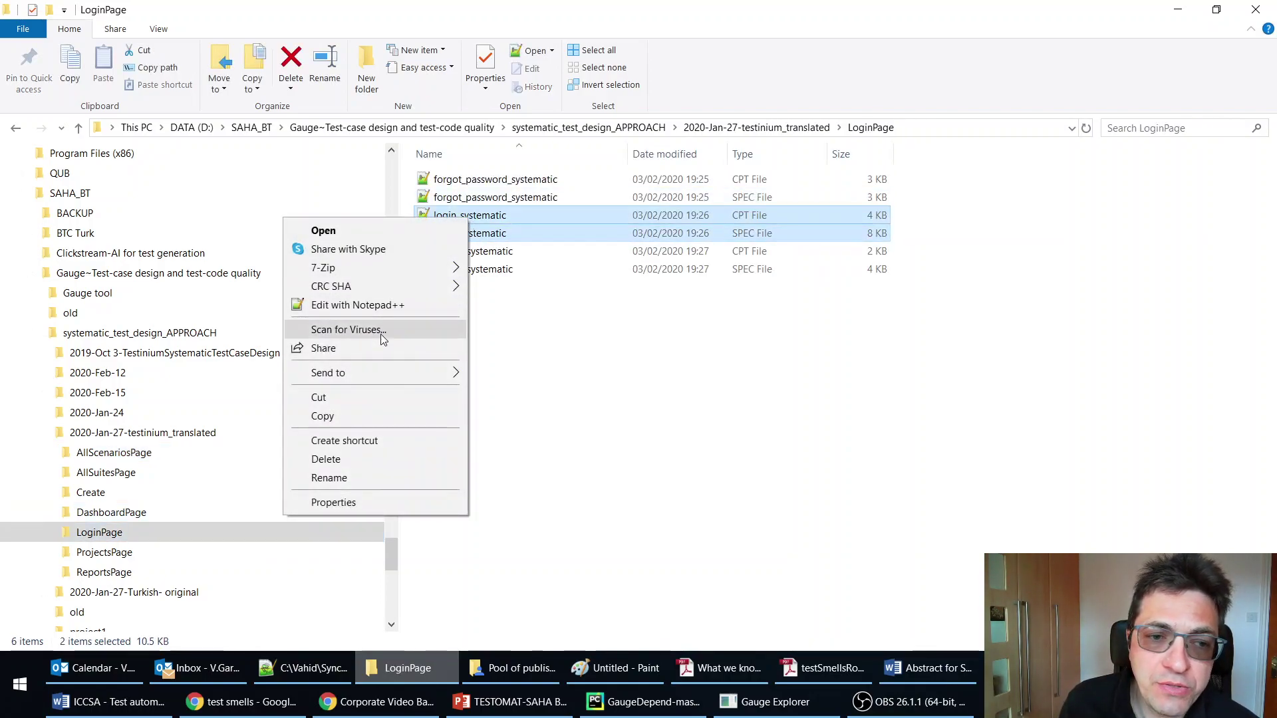
{"action": "left_click", "coordinate": [374, 305]}
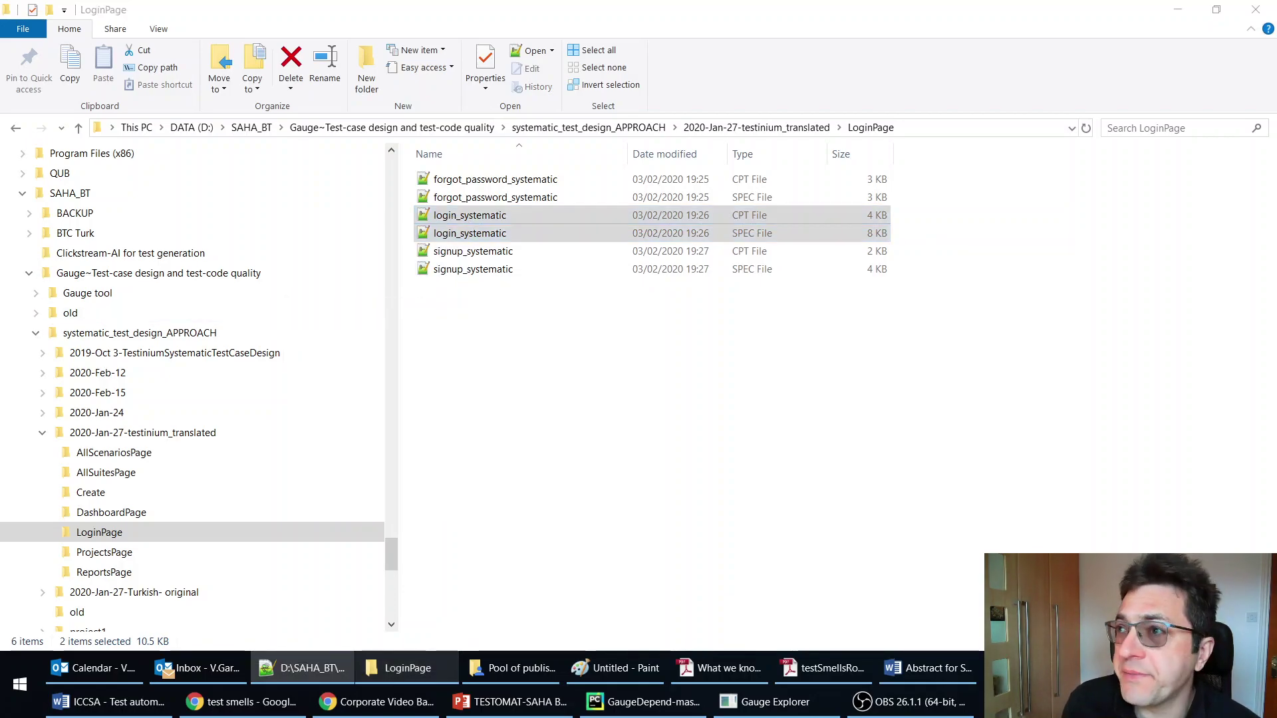
{"action": "double_click", "coordinate": [389, 142]}
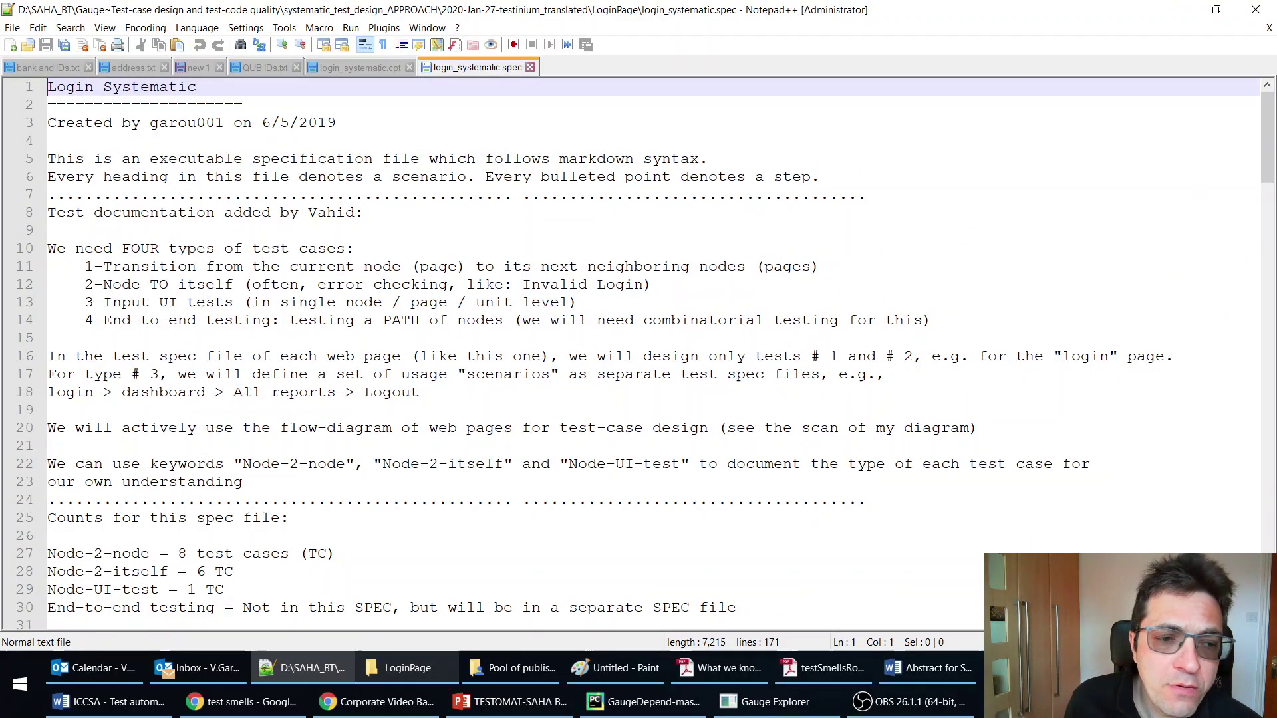
Look through login_systematic.spec down to its Node-2-node valid login scenarios
{"action": "scroll", "coordinate": [117, 351], "scroll_direction": "down", "scroll_amount": 4}
{"action": "scroll", "coordinate": [117, 351], "scroll_direction": "down", "scroll_amount": 3}
{"action": "left_click_drag", "start_coordinate": [75, 409], "coordinate": [47, 464]}
{"action": "left_click_drag", "start_coordinate": [93, 518], "coordinate": [141, 572]}
{"action": "scroll", "coordinate": [186, 521], "scroll_direction": "down", "scroll_amount": 3}
{"action": "left_click", "coordinate": [150, 573]}
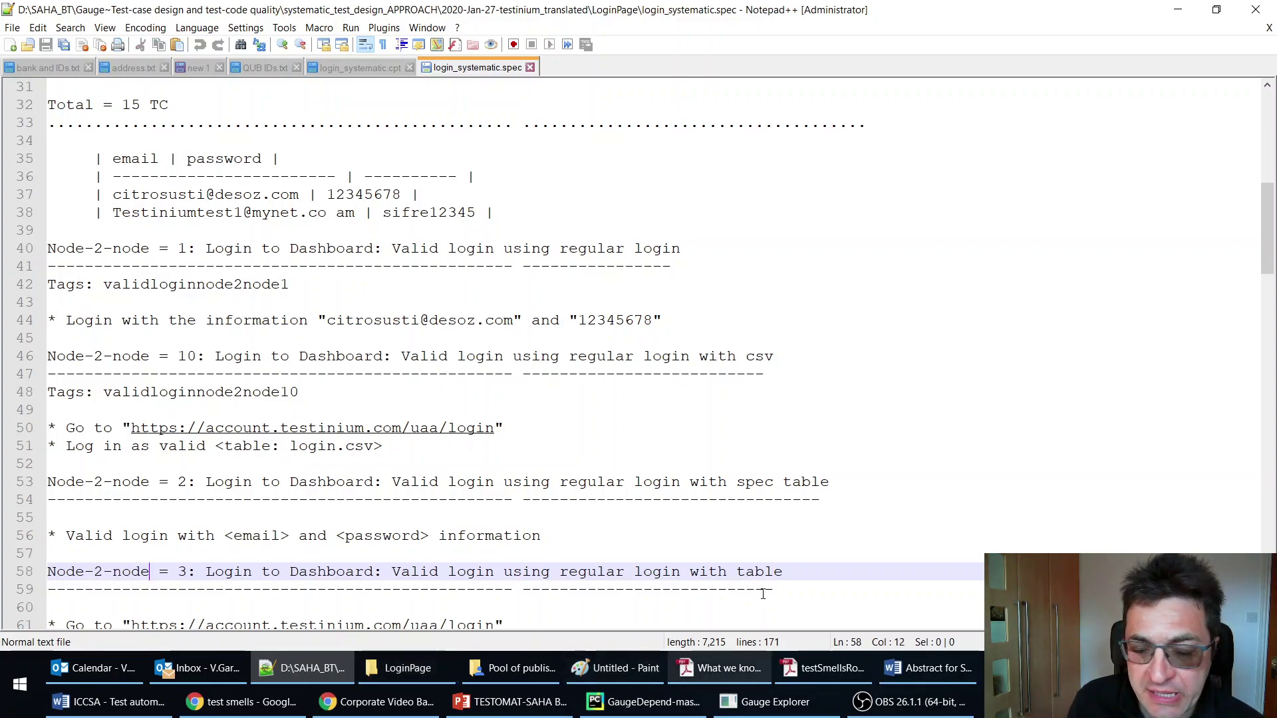
Return to Gauge Explorer and examine the forgot_password_systematic.spec and login_systematic.spec nodes and their scenarios in the graph
{"action": "left_click", "coordinate": [1178, 9]}
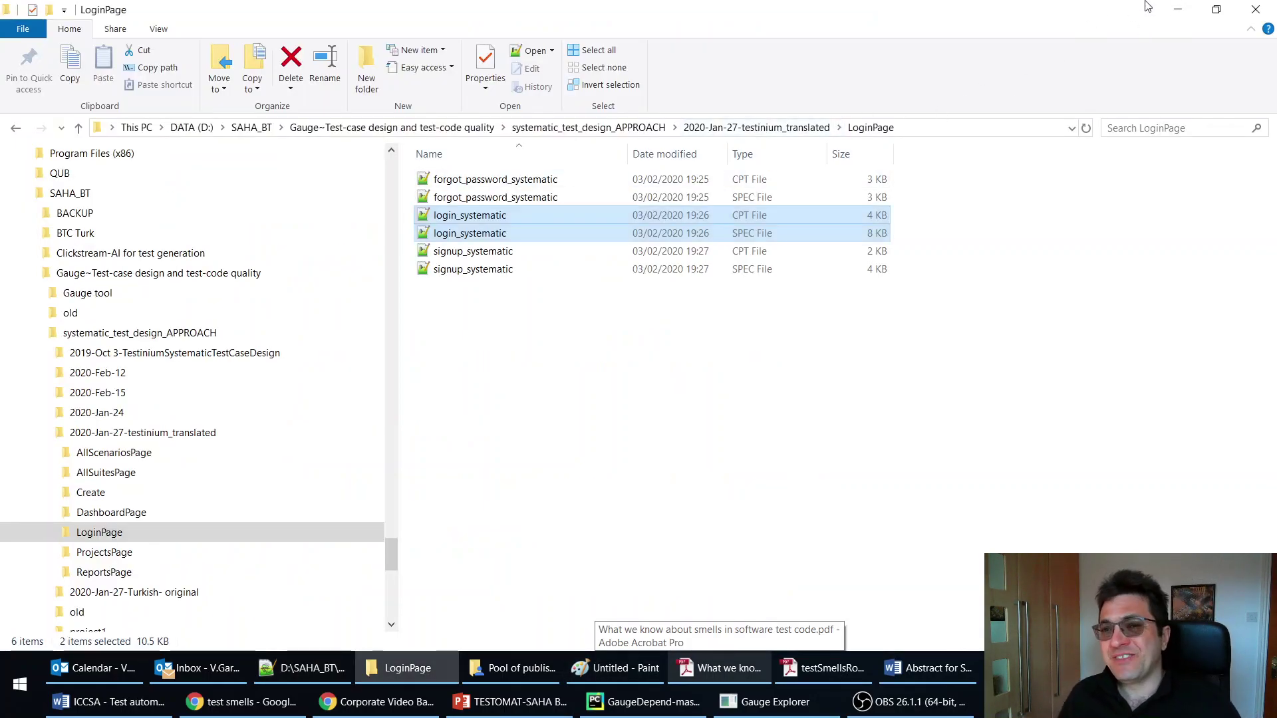
{"action": "left_click", "coordinate": [1181, 7]}
{"action": "scroll", "coordinate": [563, 241], "scroll_direction": "down", "scroll_amount": 5}
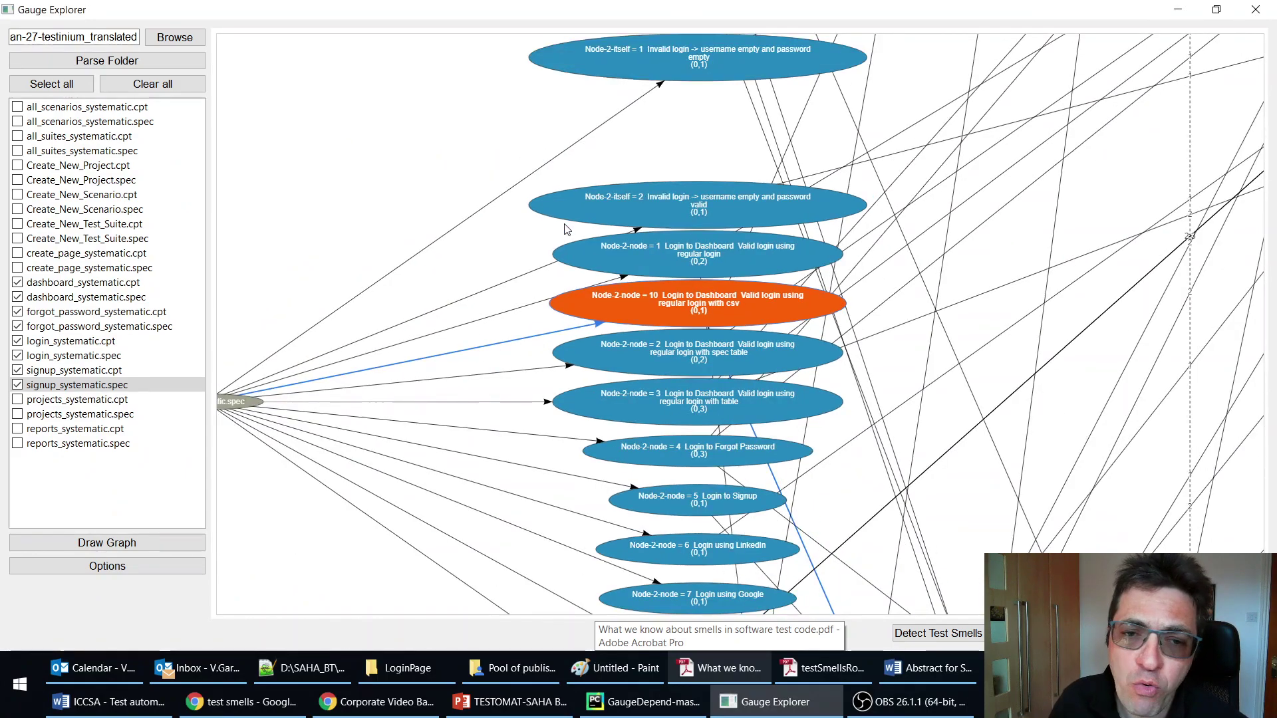
{"action": "scroll", "coordinate": [563, 201], "scroll_direction": "down", "scroll_amount": 2}
{"action": "scroll", "coordinate": [524, 248], "scroll_direction": "down", "scroll_amount": 2}
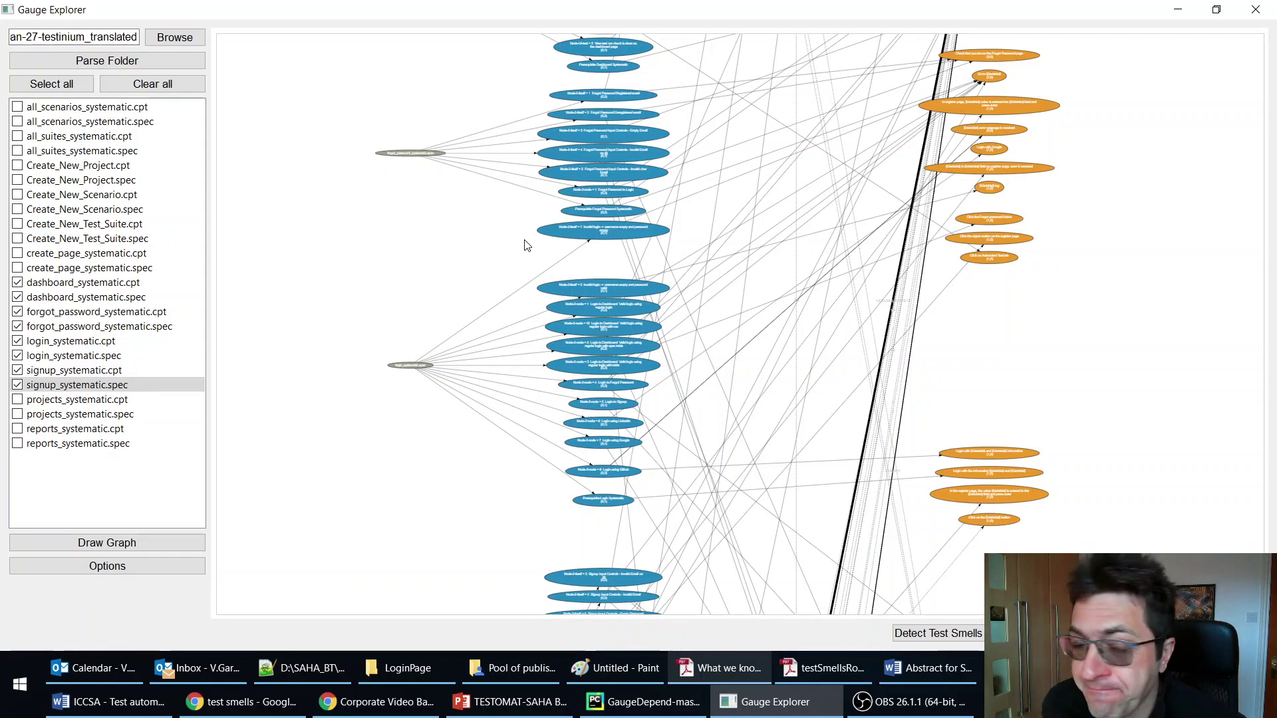
{"action": "scroll", "coordinate": [506, 232], "scroll_direction": "up", "scroll_amount": 3}
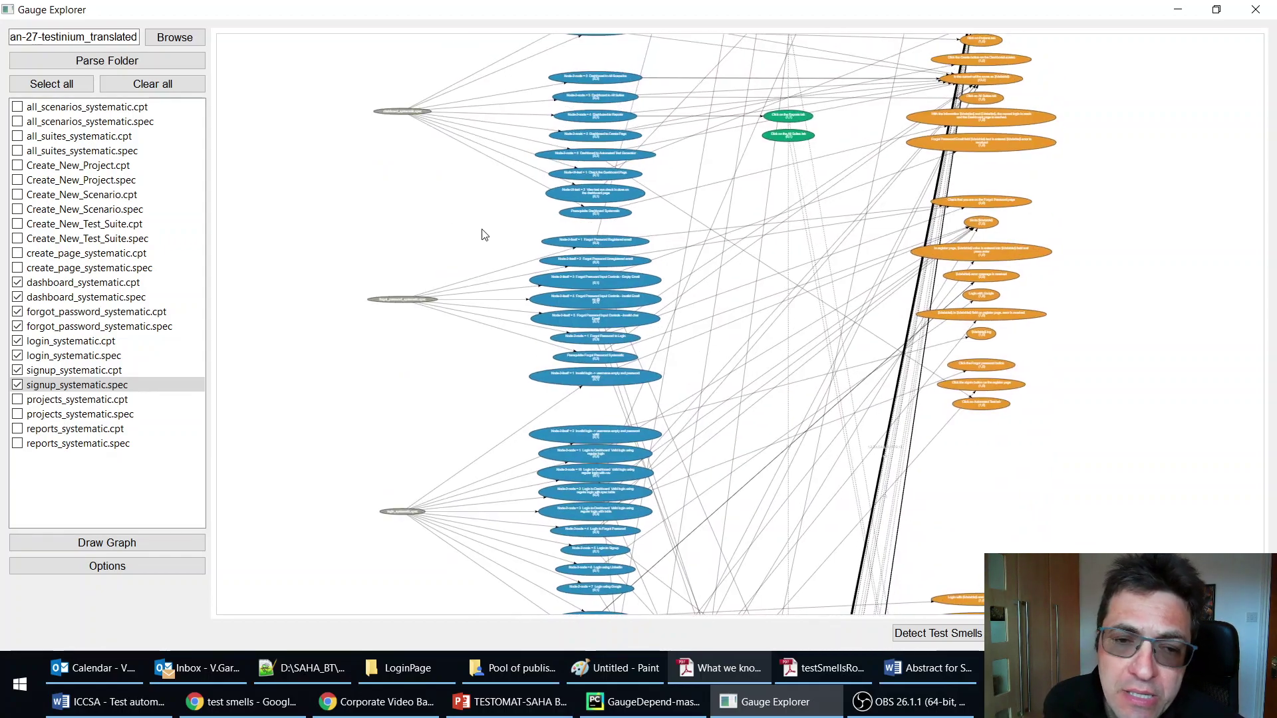
{"action": "scroll", "coordinate": [483, 234], "scroll_direction": "up", "scroll_amount": 4}
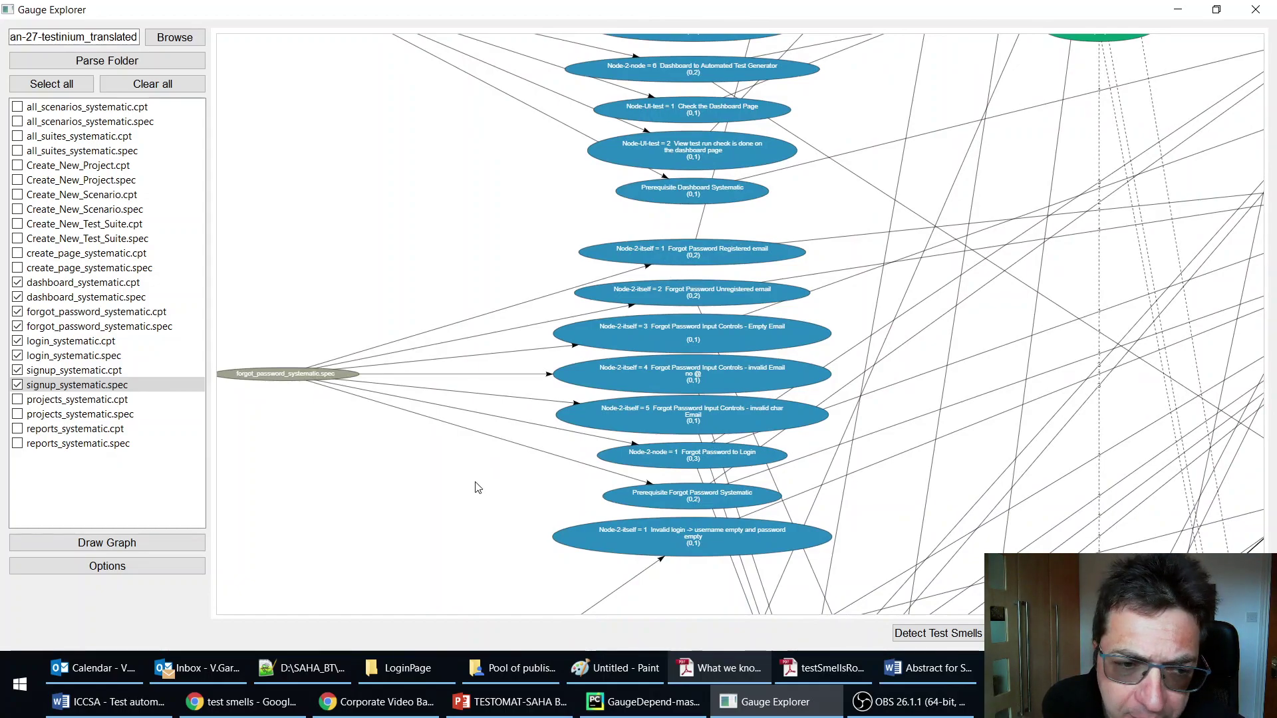
{"action": "scroll", "coordinate": [420, 345], "scroll_direction": "down", "scroll_amount": 3}
{"action": "scroll", "coordinate": [395, 238], "scroll_direction": "down", "scroll_amount": 4}
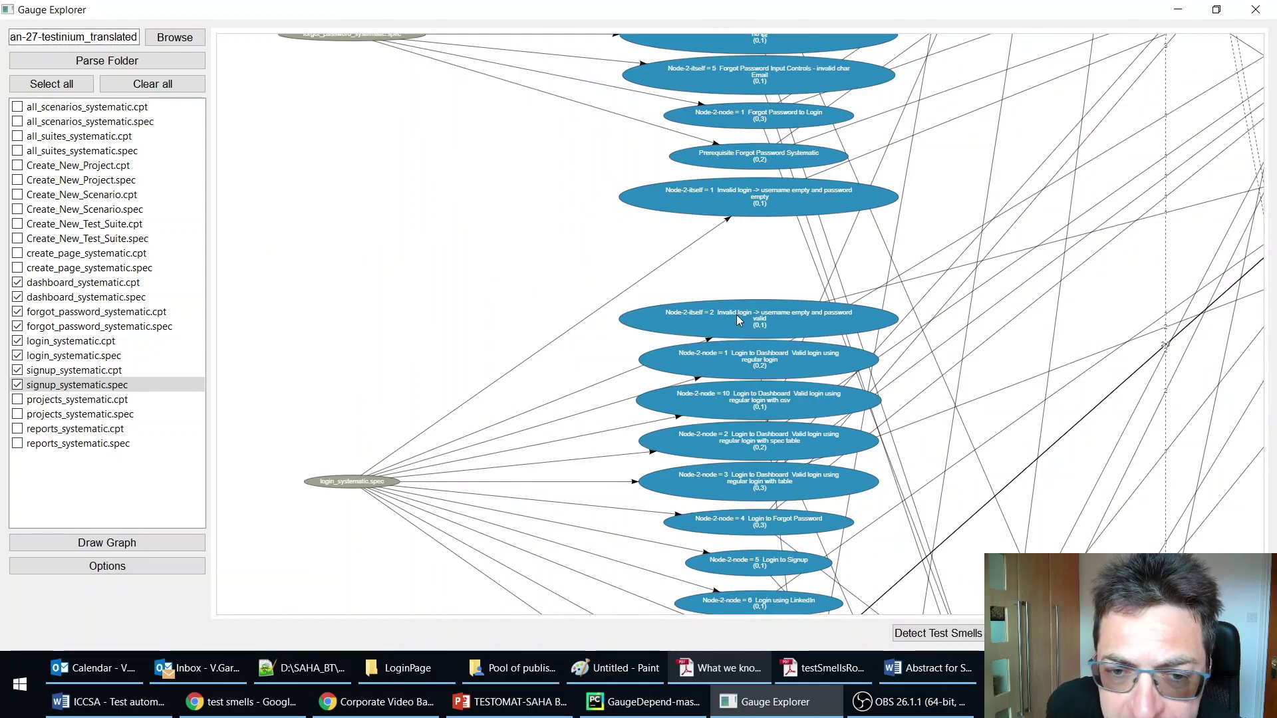
Highlight the connections of the "Node-2-node = 1" valid regular login scenario and inspect its label and those of neighbouring scenarios
{"action": "left_click", "coordinate": [733, 362]}
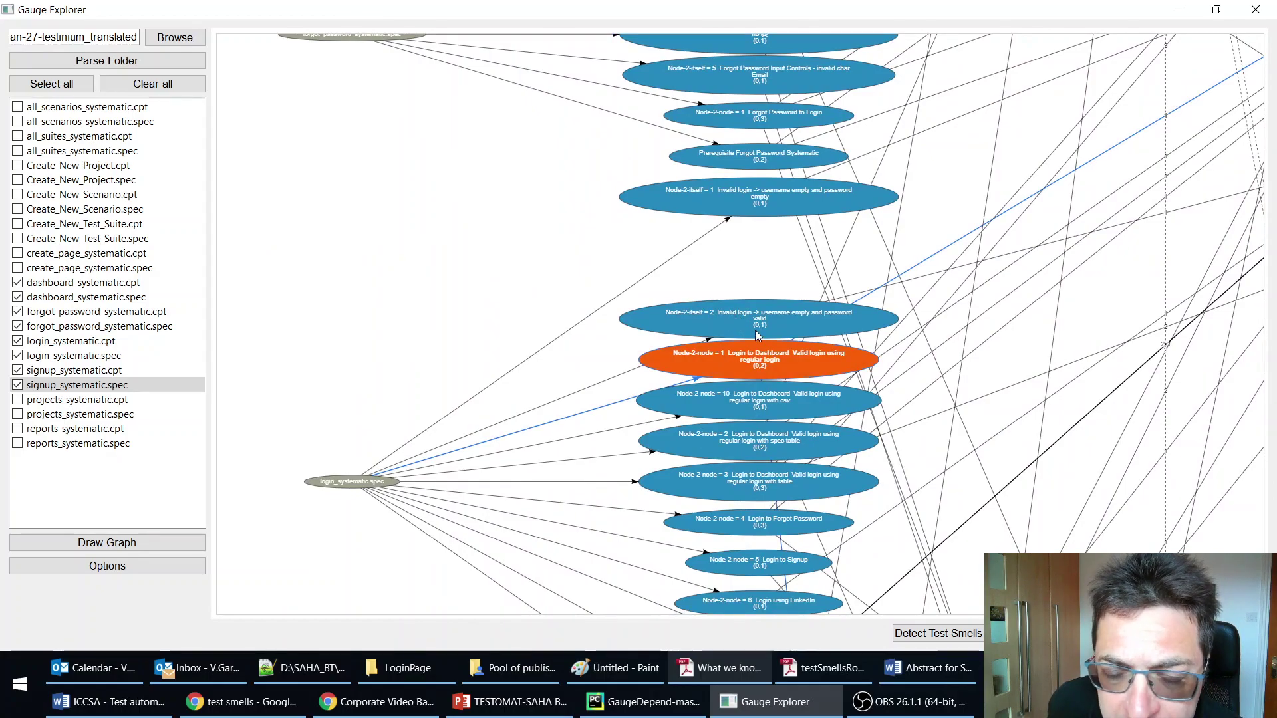
{"action": "scroll", "coordinate": [756, 330], "scroll_direction": "up", "scroll_amount": 5}
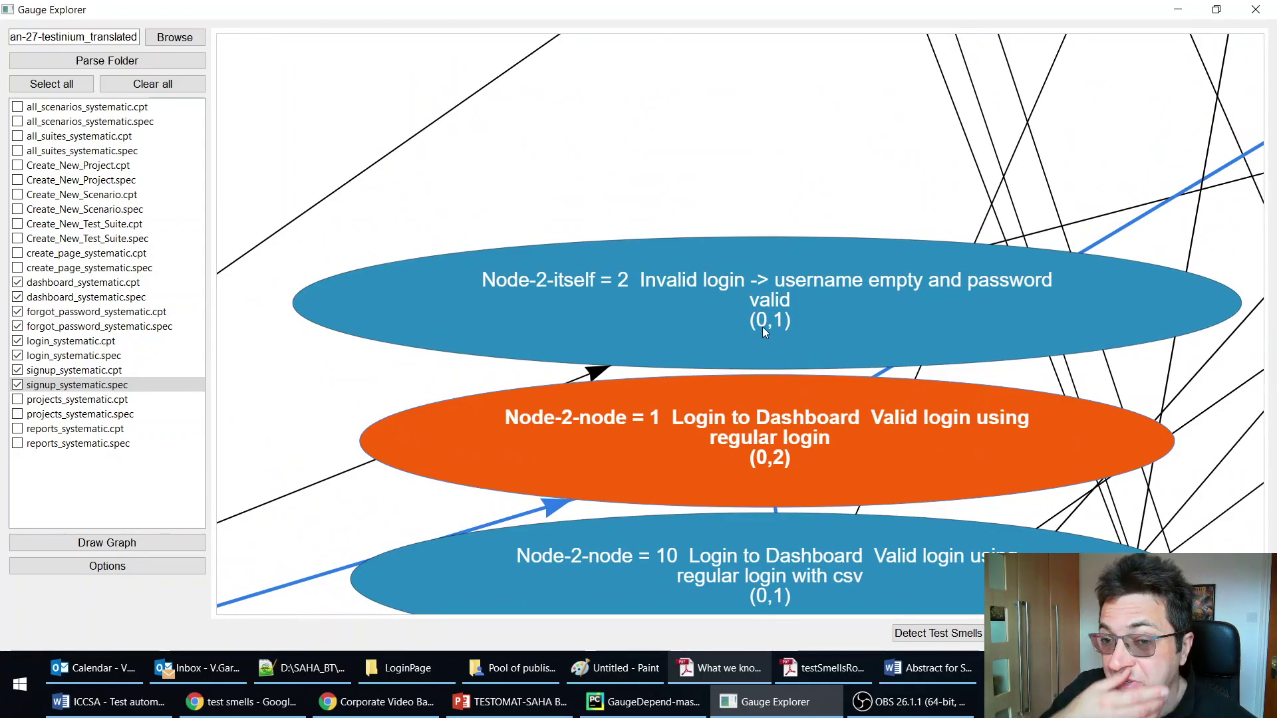
{"action": "scroll", "coordinate": [763, 326], "scroll_direction": "down", "scroll_amount": 4}
{"action": "scroll", "coordinate": [797, 245], "scroll_direction": "down", "scroll_amount": 5}
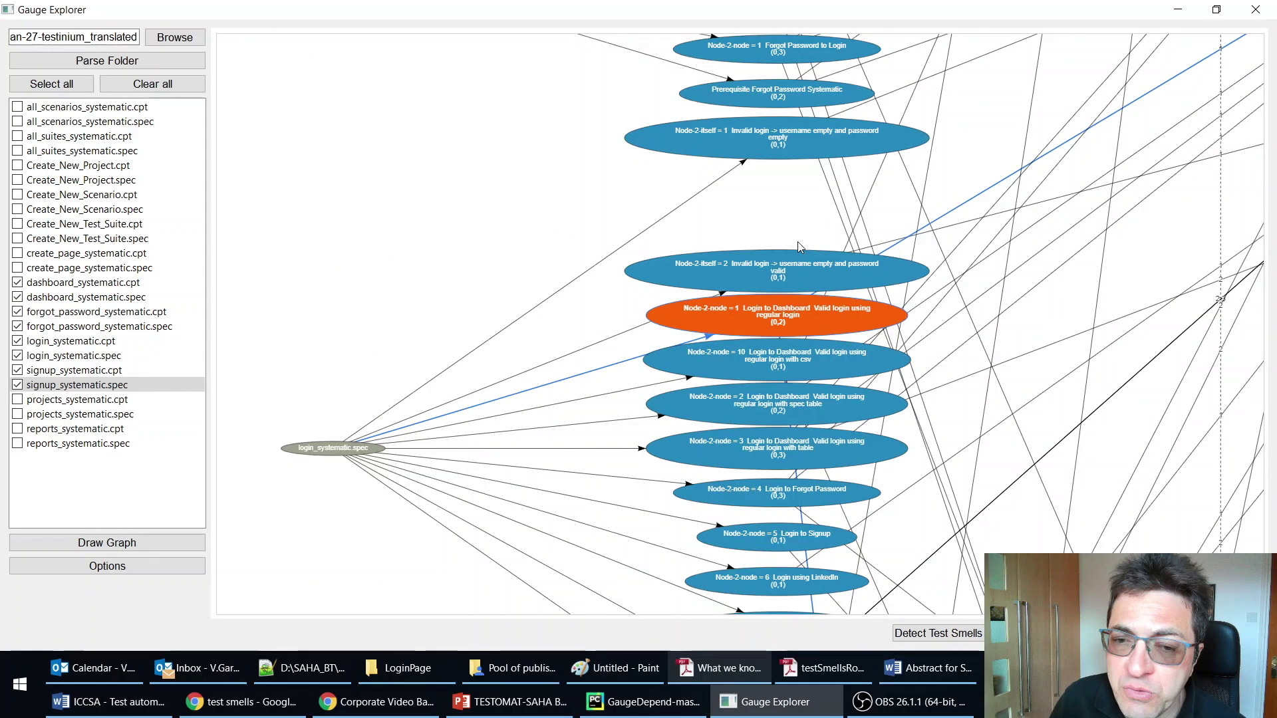
Highlight the connections of the "Check that the $Variable$ element is visible $Variable$" step node and inspect its label
{"action": "scroll", "coordinate": [625, 213], "scroll_direction": "down", "scroll_amount": 5}
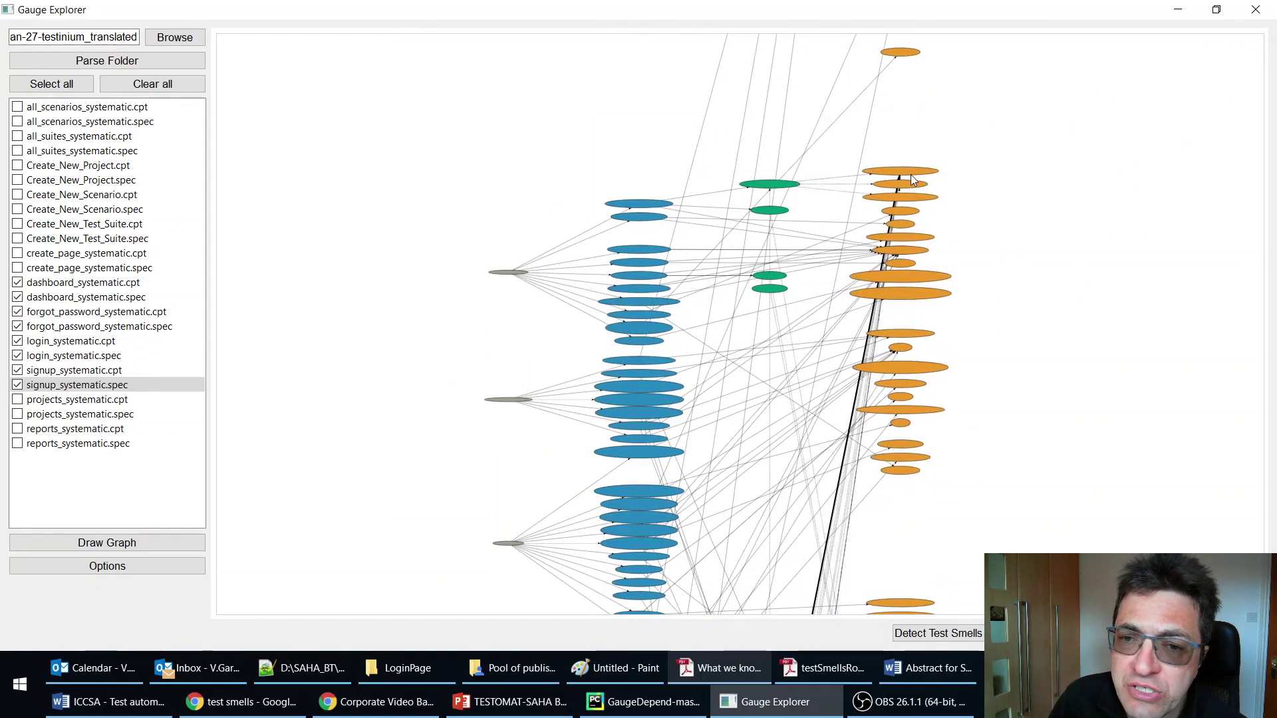
{"action": "left_click", "coordinate": [897, 170]}
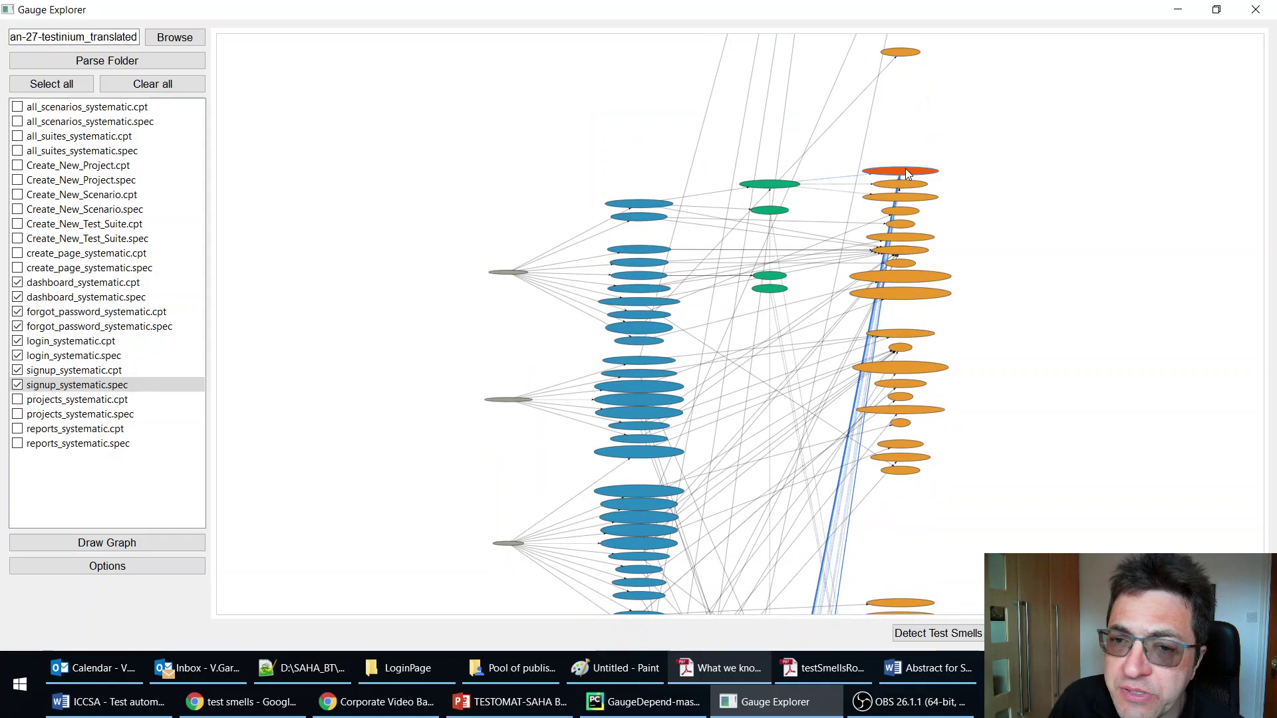
{"action": "scroll", "coordinate": [905, 169], "scroll_direction": "up", "scroll_amount": 5}
{"action": "scroll", "coordinate": [897, 177], "scroll_direction": "up", "scroll_amount": 2}
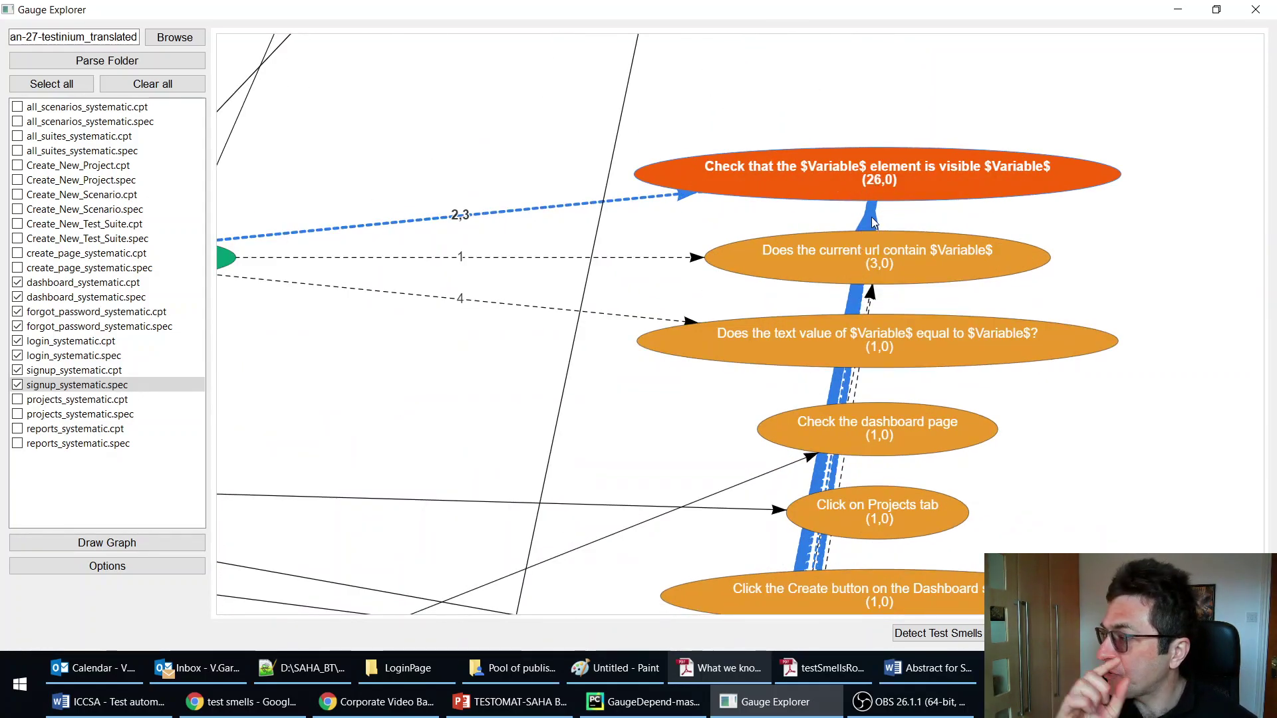
{"action": "scroll", "coordinate": [873, 220], "scroll_direction": "down", "scroll_amount": 8}
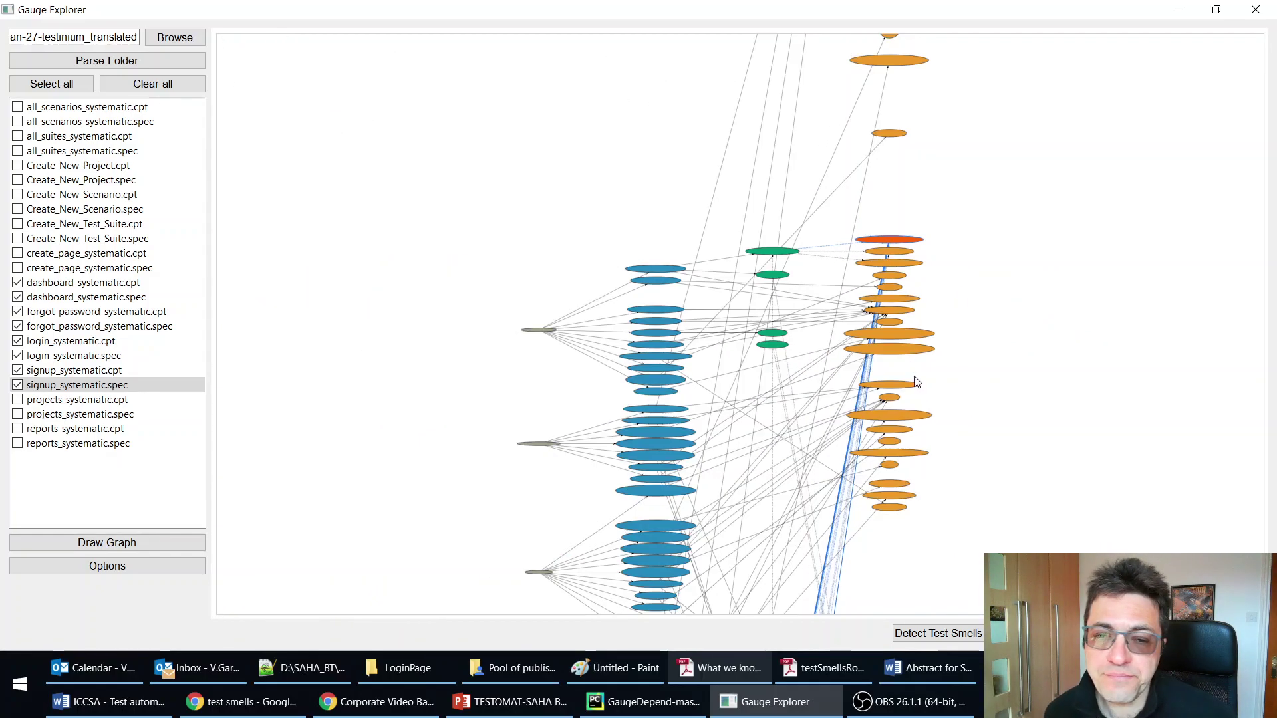
Detect test smells in the graph, inspect and select the "$Variable$ value is entered in $Variable$ field on register page and enter is pressed" concept
{"action": "left_click_drag", "start_coordinate": [959, 419], "coordinate": [946, 202]}
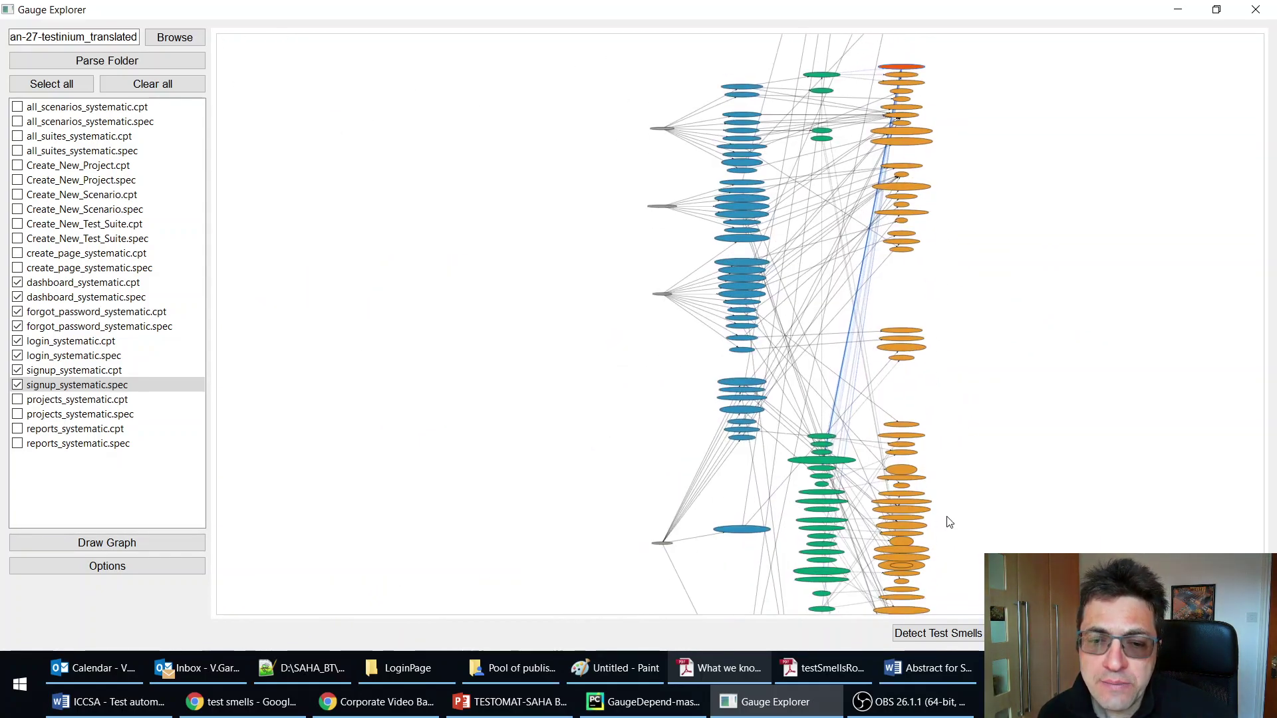
{"action": "left_click_drag", "start_coordinate": [946, 515], "coordinate": [949, 306]}
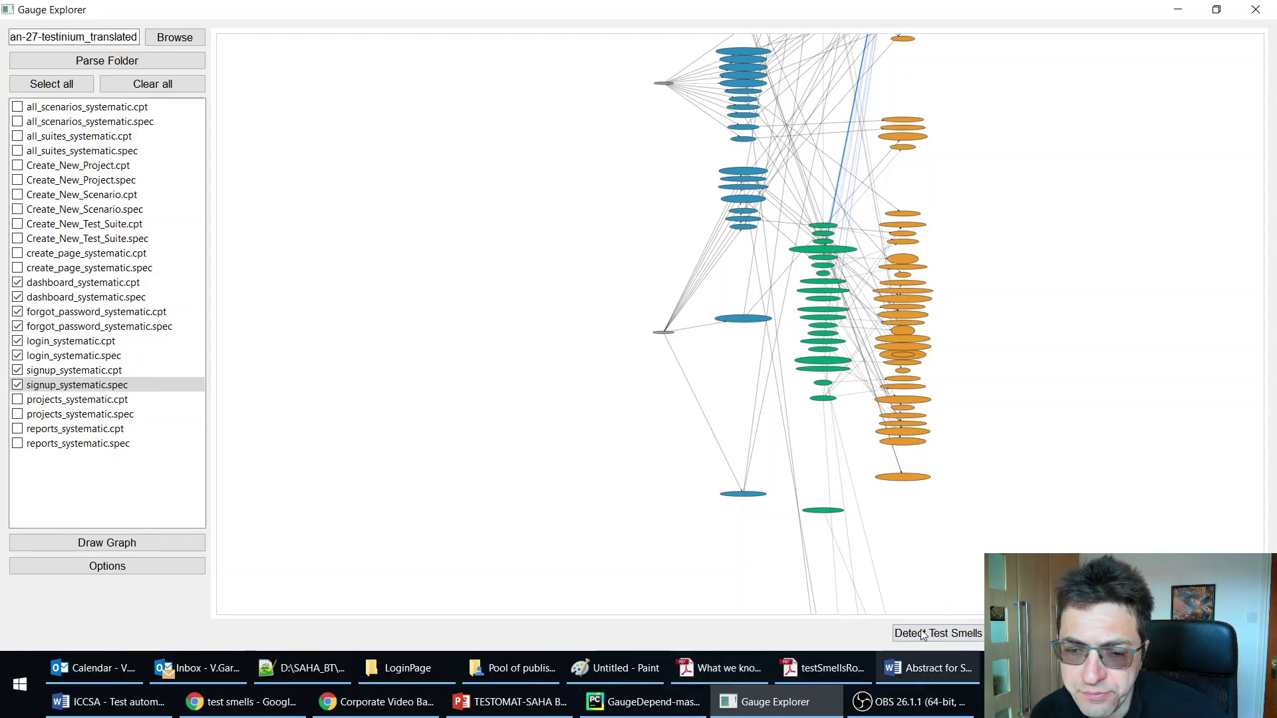
{"action": "left_click", "coordinate": [943, 635]}
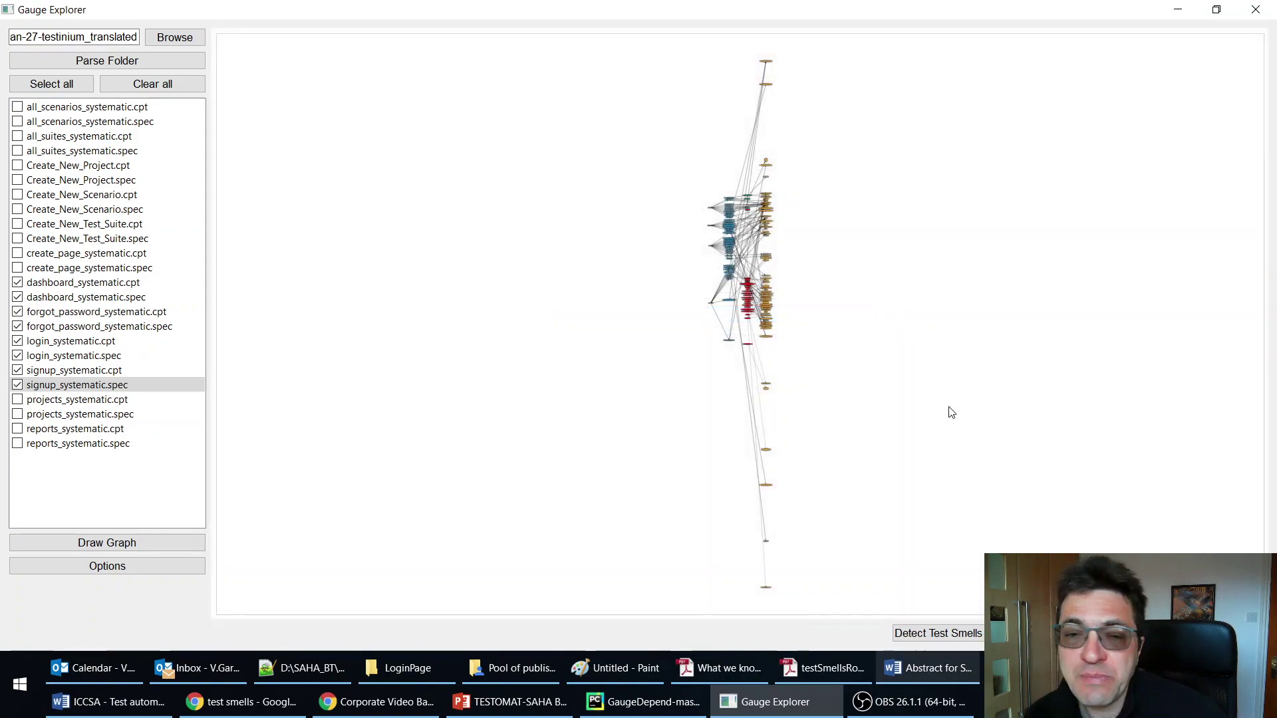
{"action": "scroll", "coordinate": [690, 380], "scroll_direction": "up", "scroll_amount": 10}
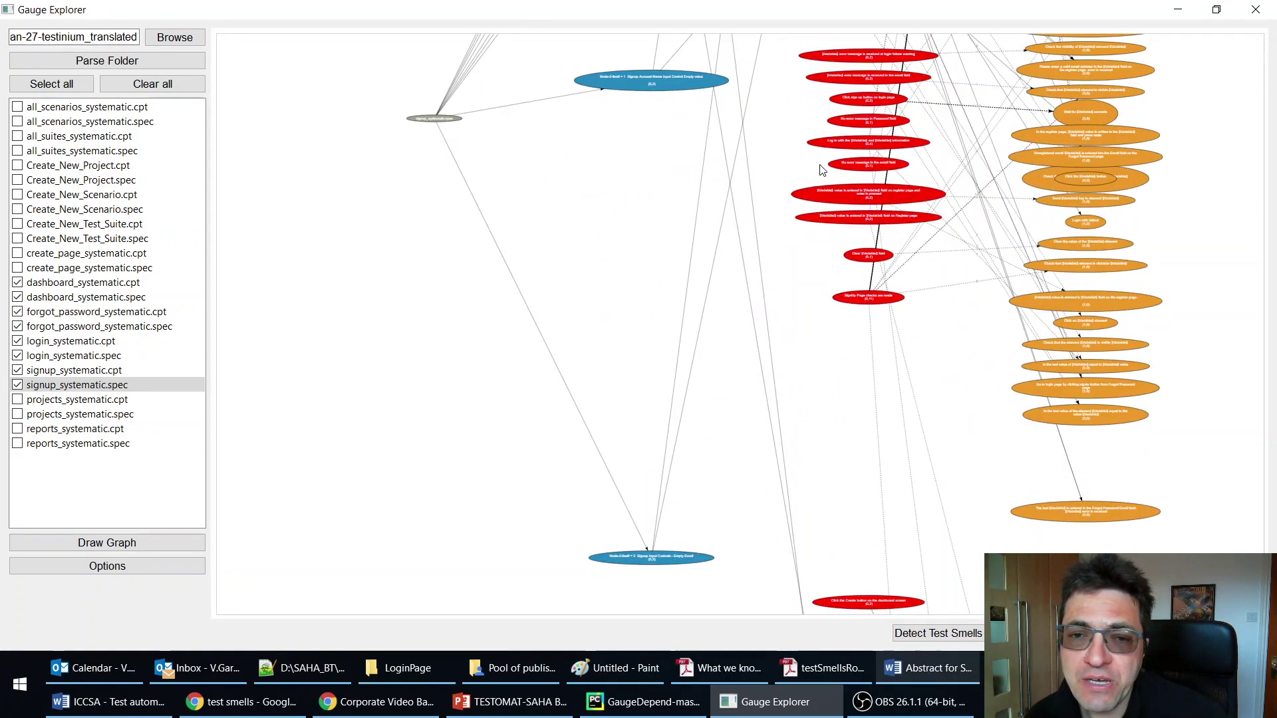
{"action": "scroll", "coordinate": [798, 158], "scroll_direction": "up", "scroll_amount": 6}
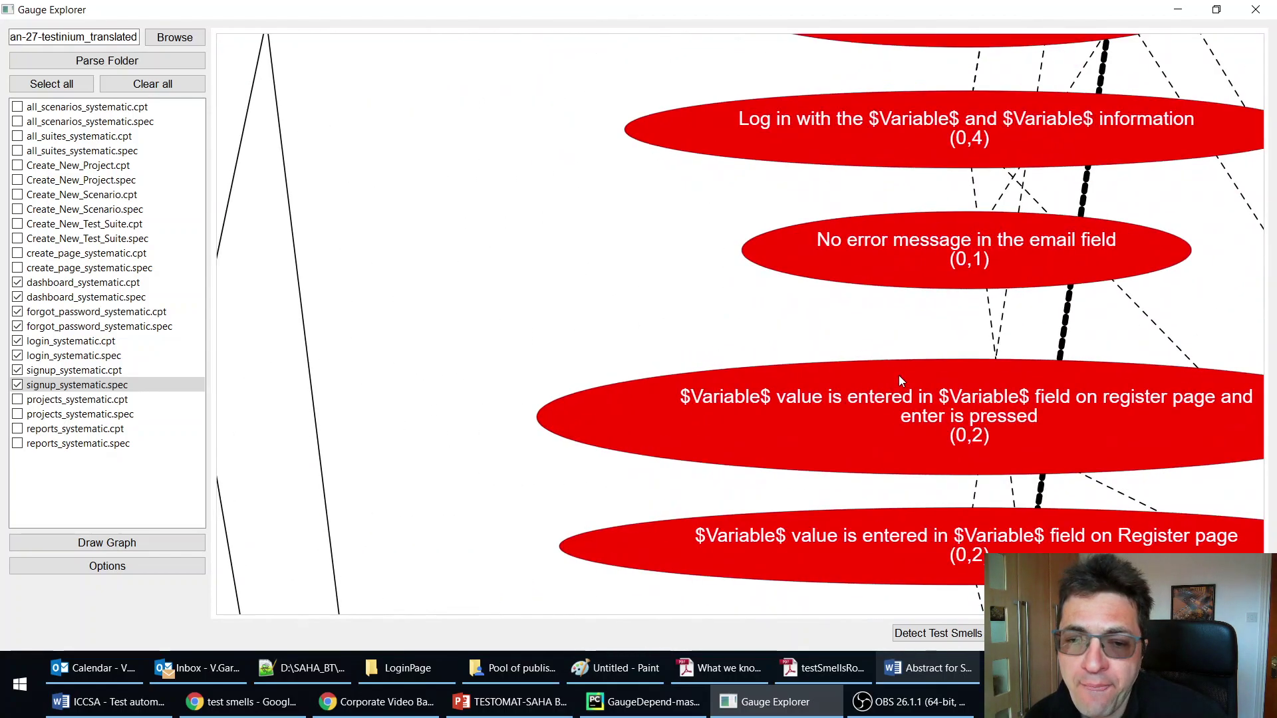
{"action": "mouse_move", "coordinate": [914, 414]}
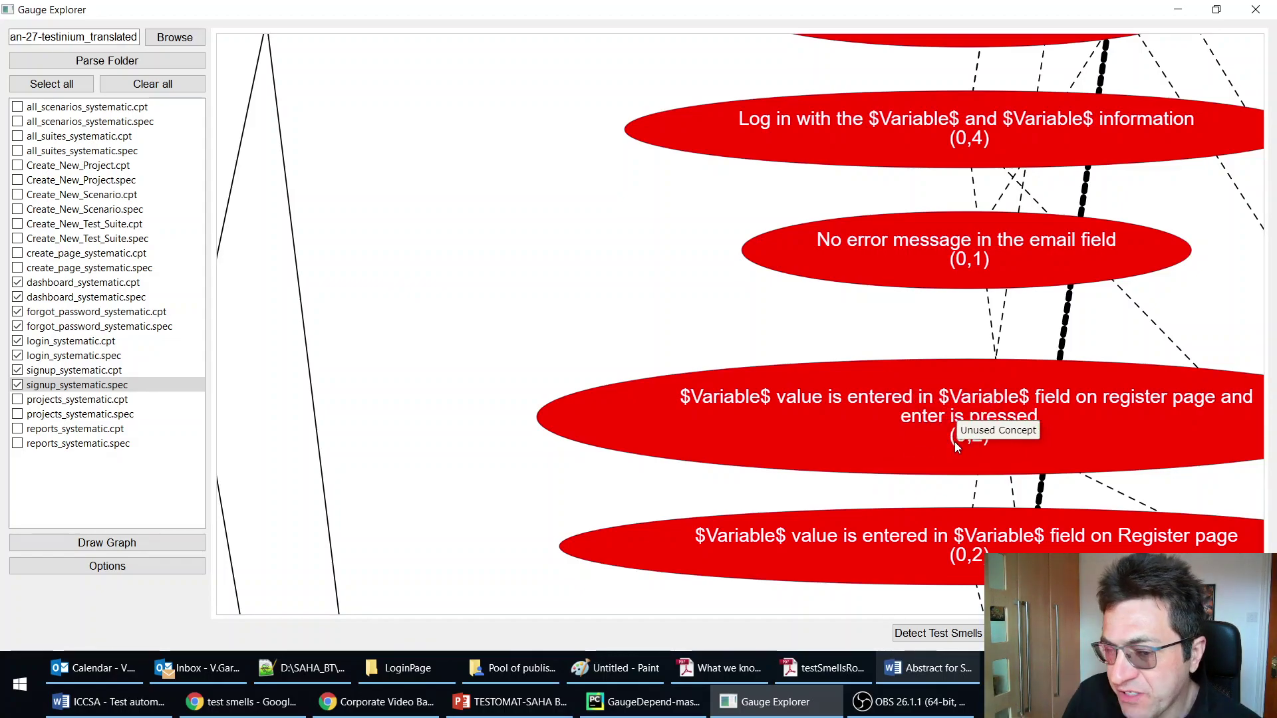
{"action": "left_click", "coordinate": [934, 404]}
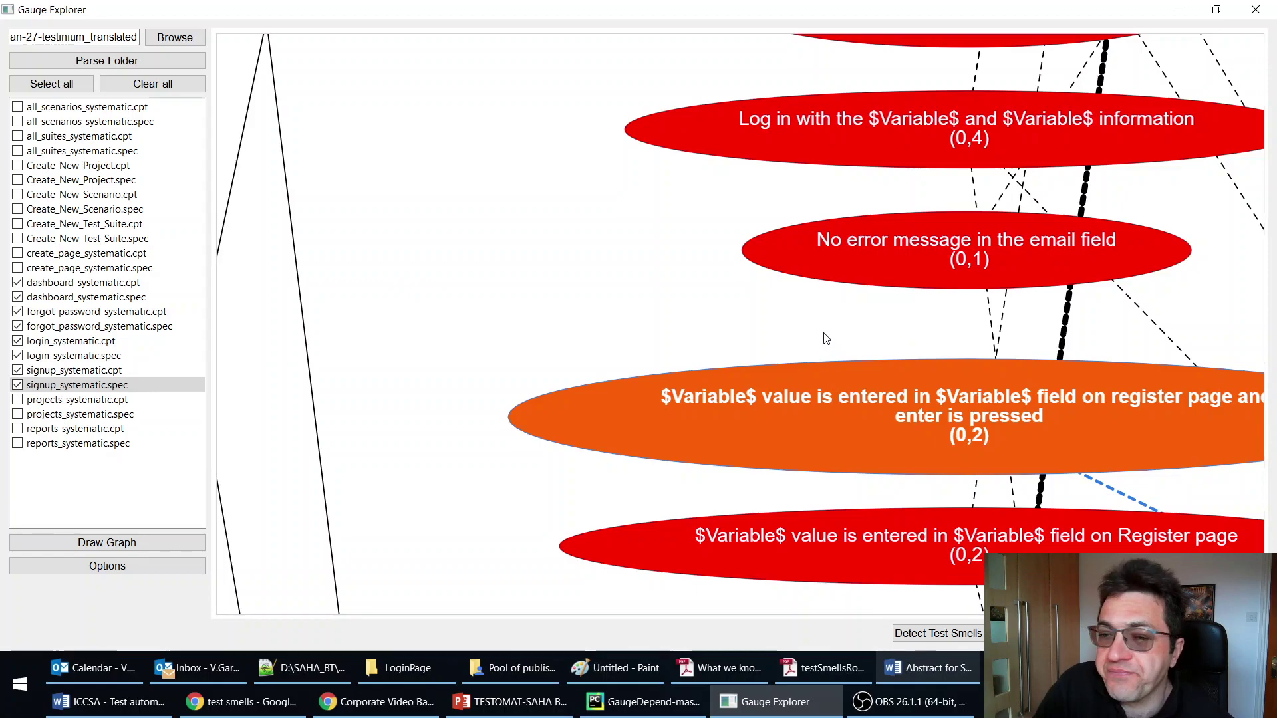
Inspect the smell on the "Click on the All Suites tab" concept and highlight the connections of the "Click on the Reports tab" concept
{"action": "scroll", "coordinate": [824, 339], "scroll_direction": "down", "scroll_amount": 3}
{"action": "scroll", "coordinate": [864, 482], "scroll_direction": "down", "scroll_amount": 3}
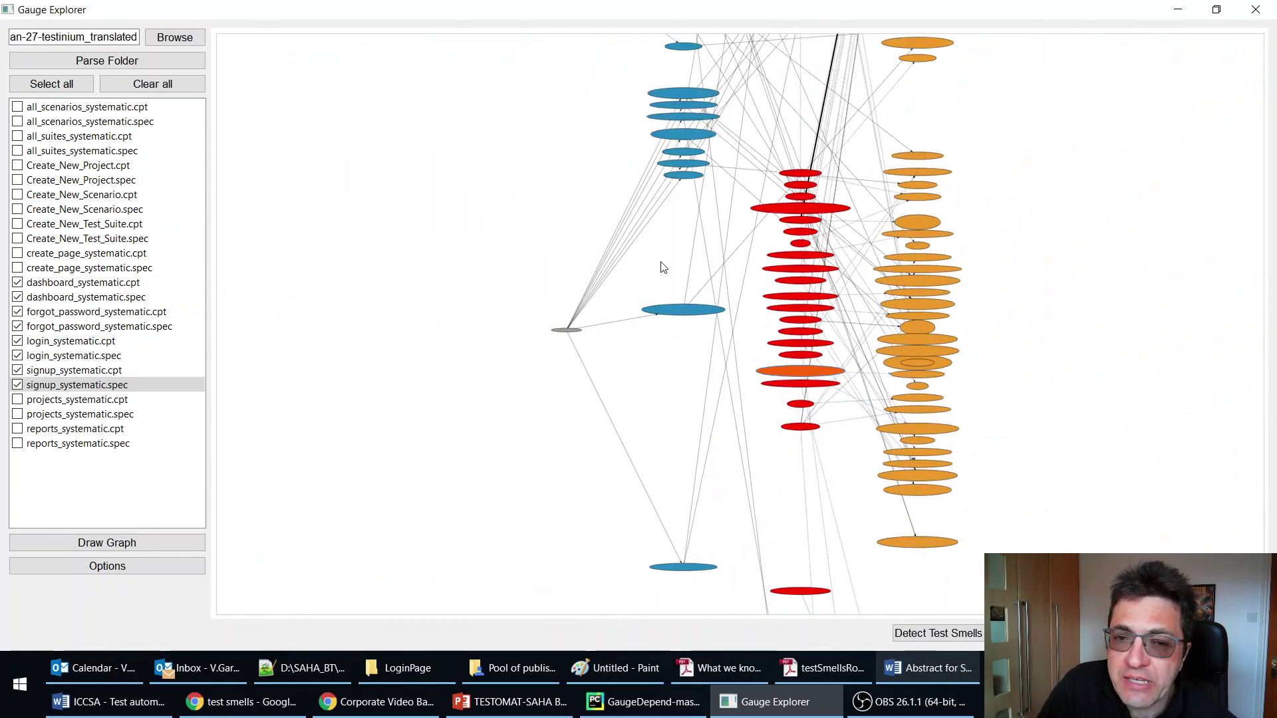
{"action": "scroll", "coordinate": [663, 267], "scroll_direction": "down", "scroll_amount": 5}
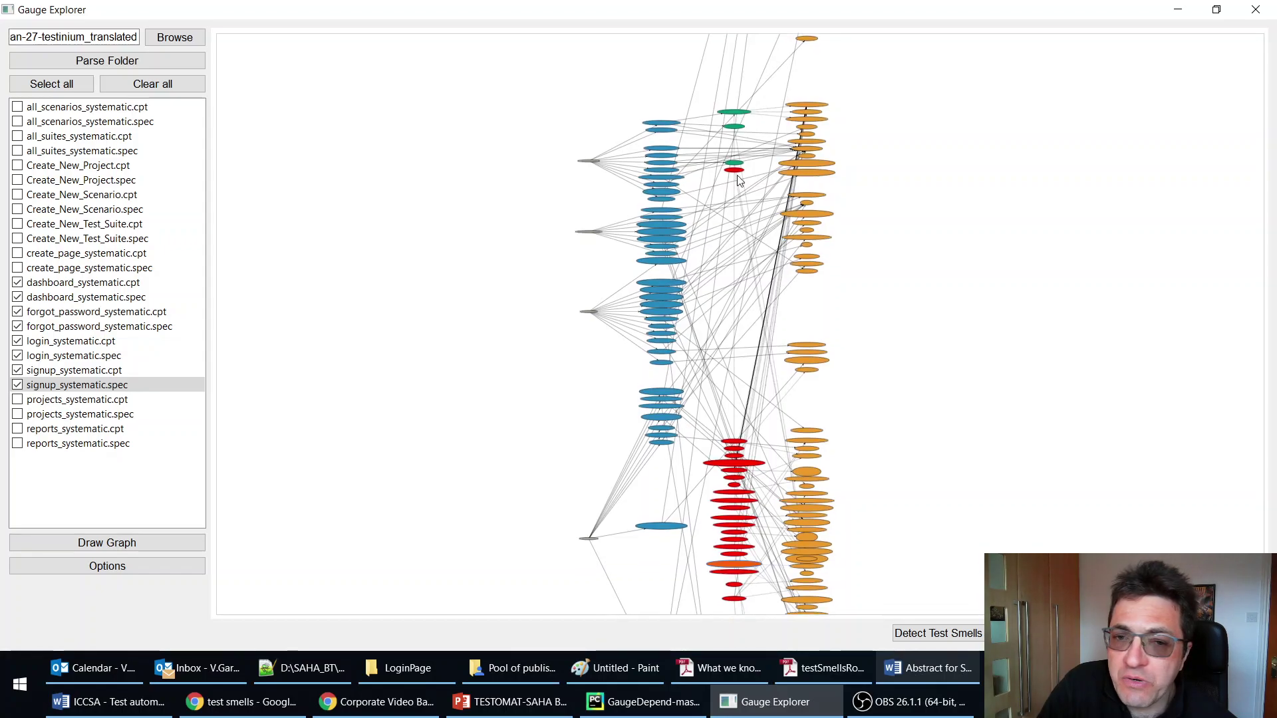
{"action": "scroll", "coordinate": [737, 178], "scroll_direction": "up", "scroll_amount": 5}
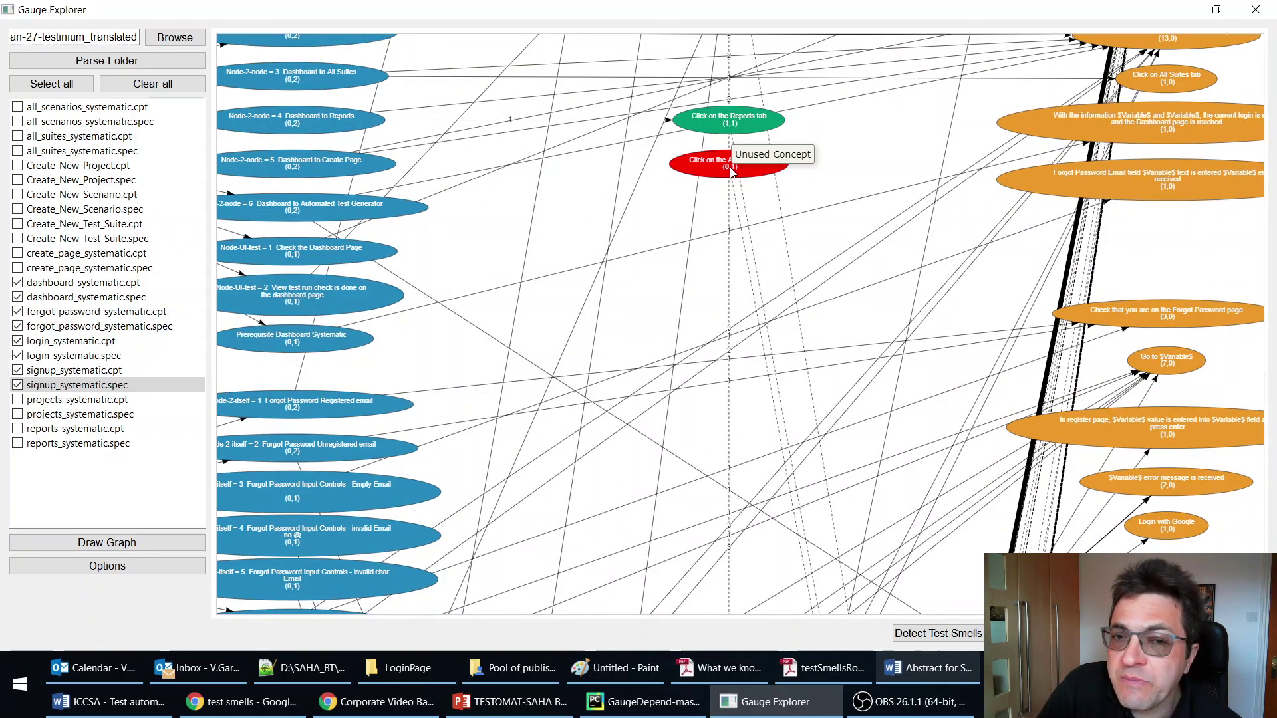
{"action": "left_click", "coordinate": [726, 123]}
{"action": "scroll", "coordinate": [729, 123], "scroll_direction": "up", "scroll_amount": 3}
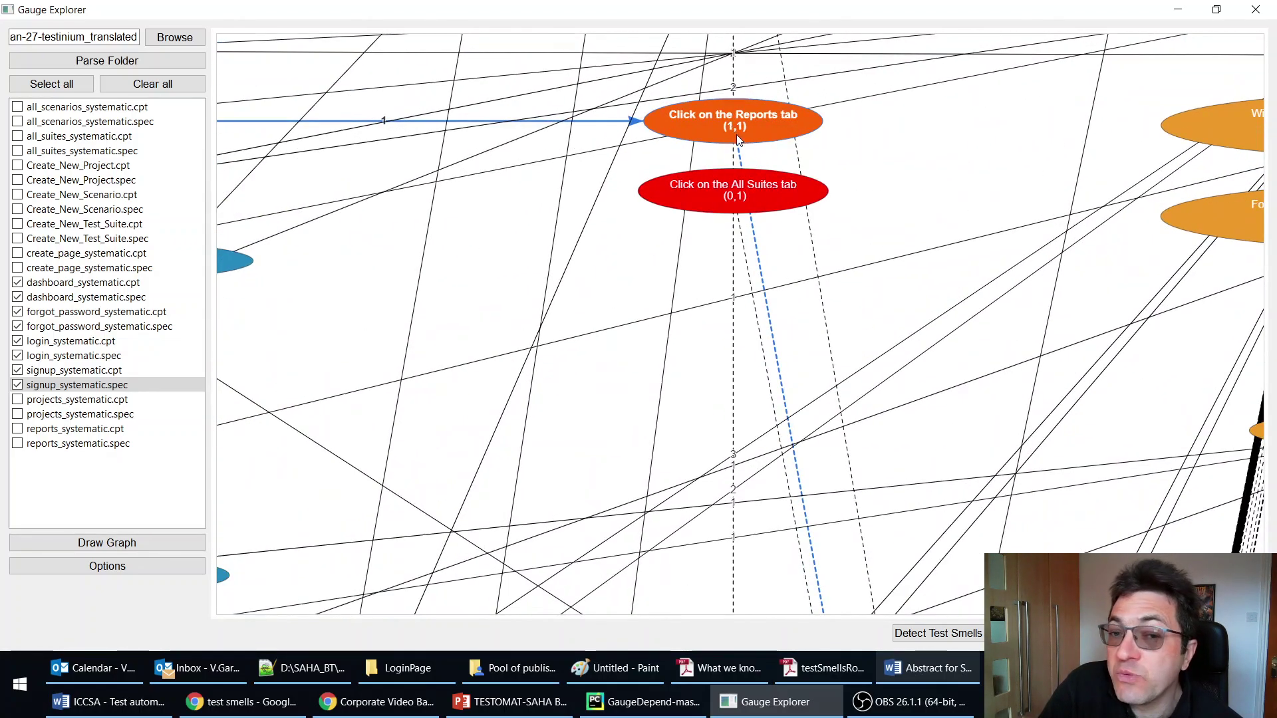
{"action": "scroll", "coordinate": [607, 242], "scroll_direction": "down", "scroll_amount": 6}
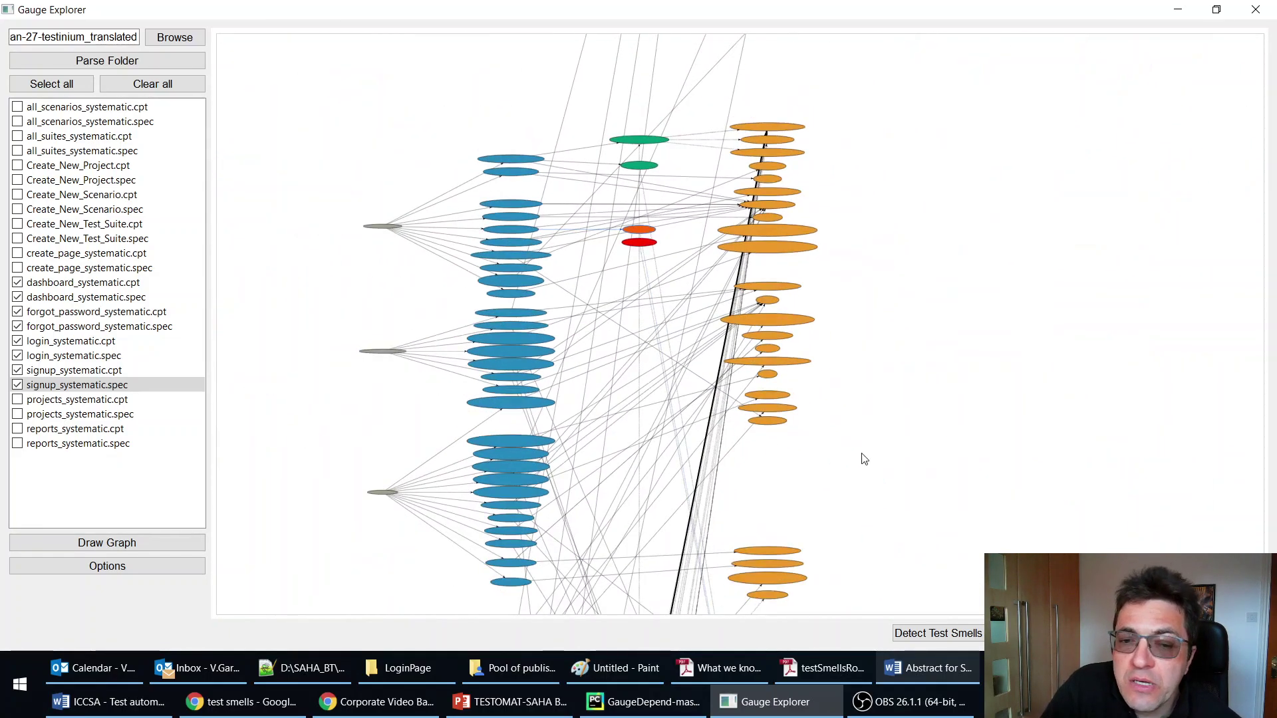
Open the Test Smell Report and examine the number of Unused Concept smells
{"action": "scroll", "coordinate": [789, 500], "scroll_direction": "up", "scroll_amount": 5}
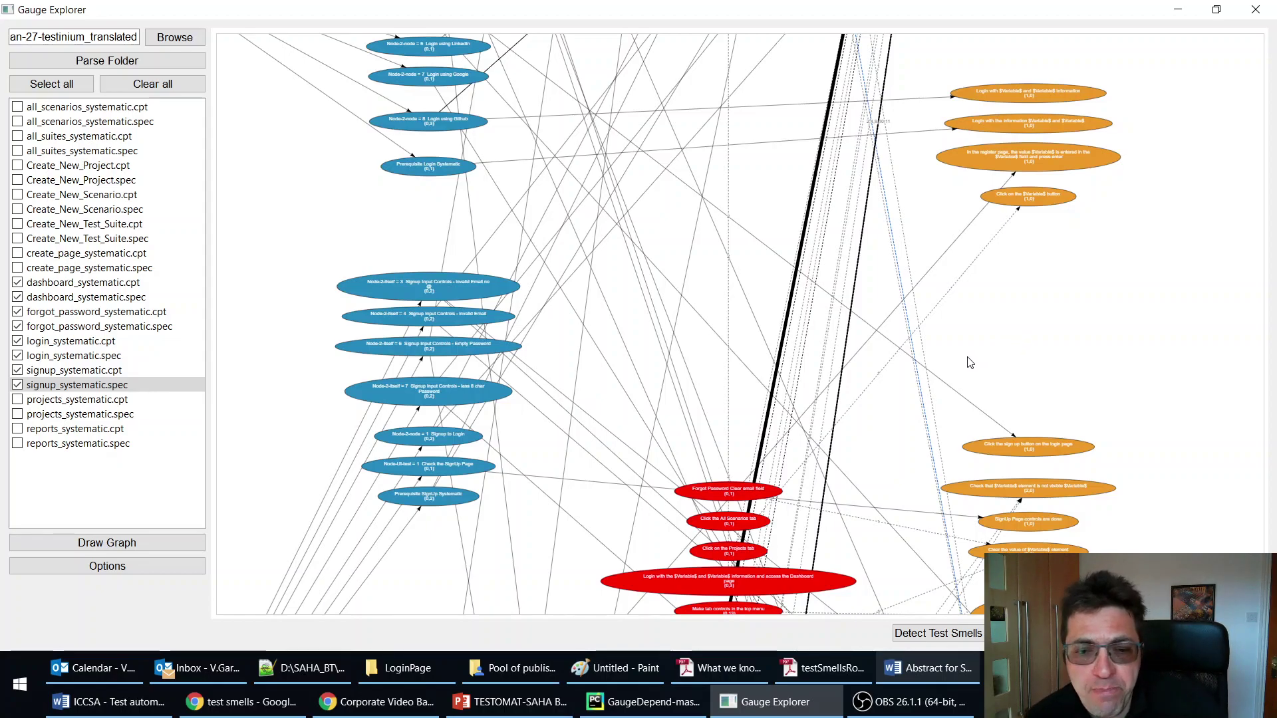
{"action": "scroll", "coordinate": [969, 362], "scroll_direction": "down", "scroll_amount": 1}
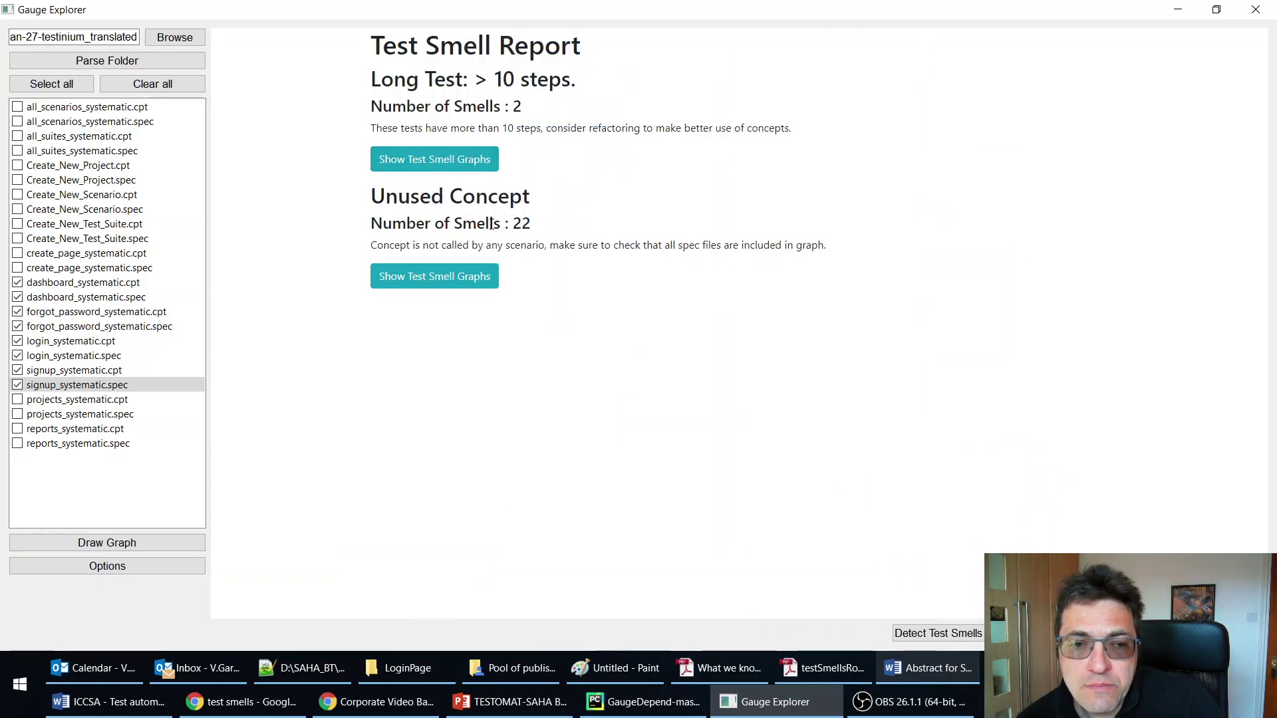
{"action": "left_click_drag", "start_coordinate": [485, 224], "coordinate": [533, 223]}
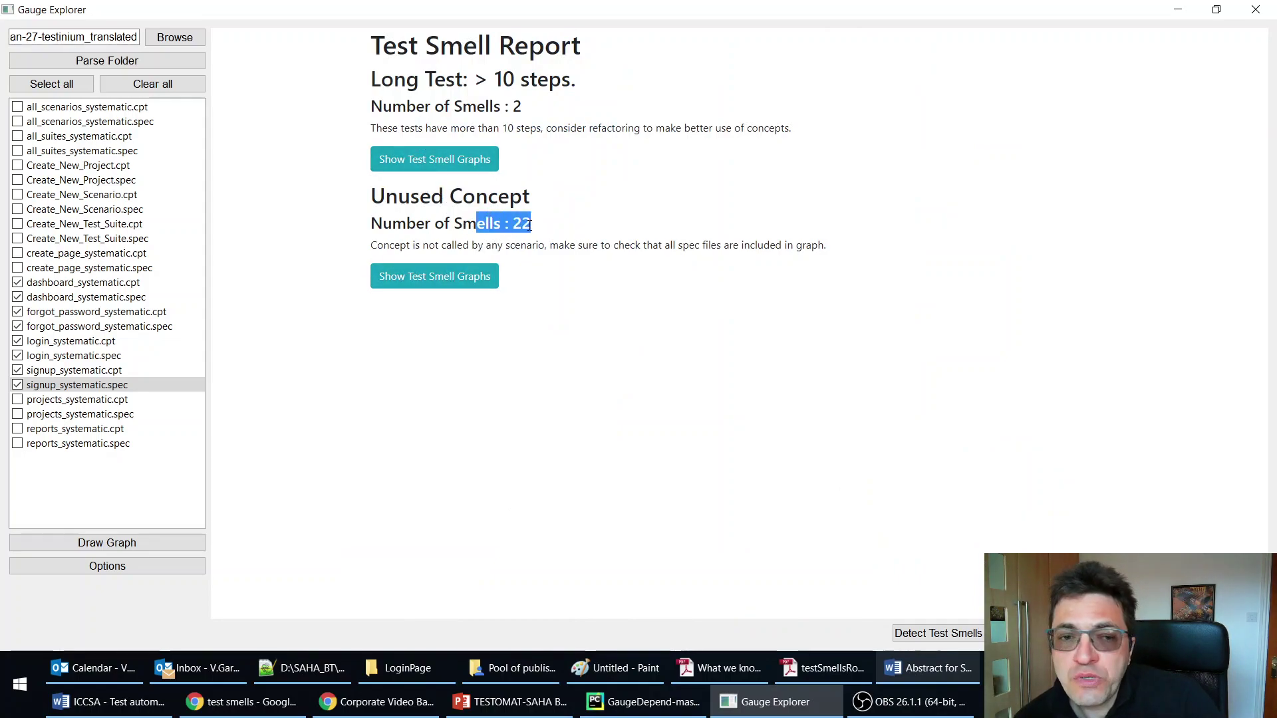
{"action": "left_click", "coordinate": [479, 208]}
{"action": "left_click_drag", "start_coordinate": [405, 224], "coordinate": [528, 224]}
{"action": "left_click", "coordinate": [528, 223]}
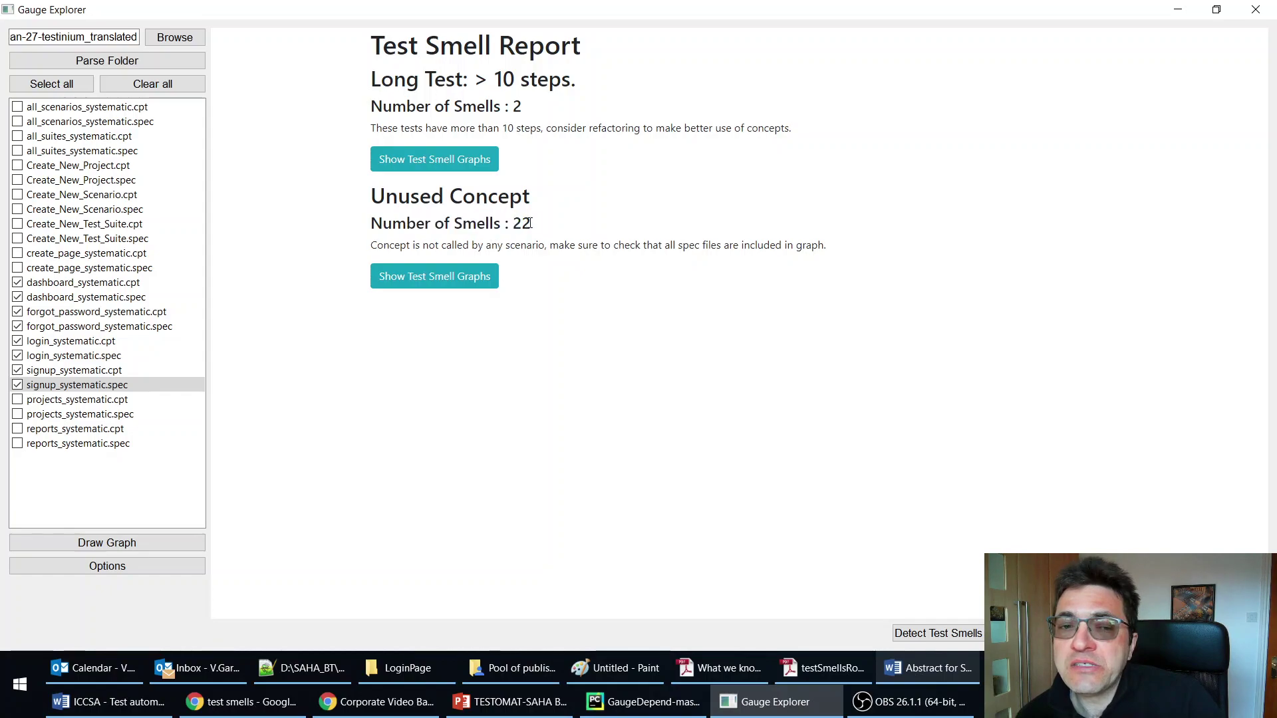
Show the test smell graphs of the Unused Concept section and look through them
{"action": "left_click", "coordinate": [437, 279]}
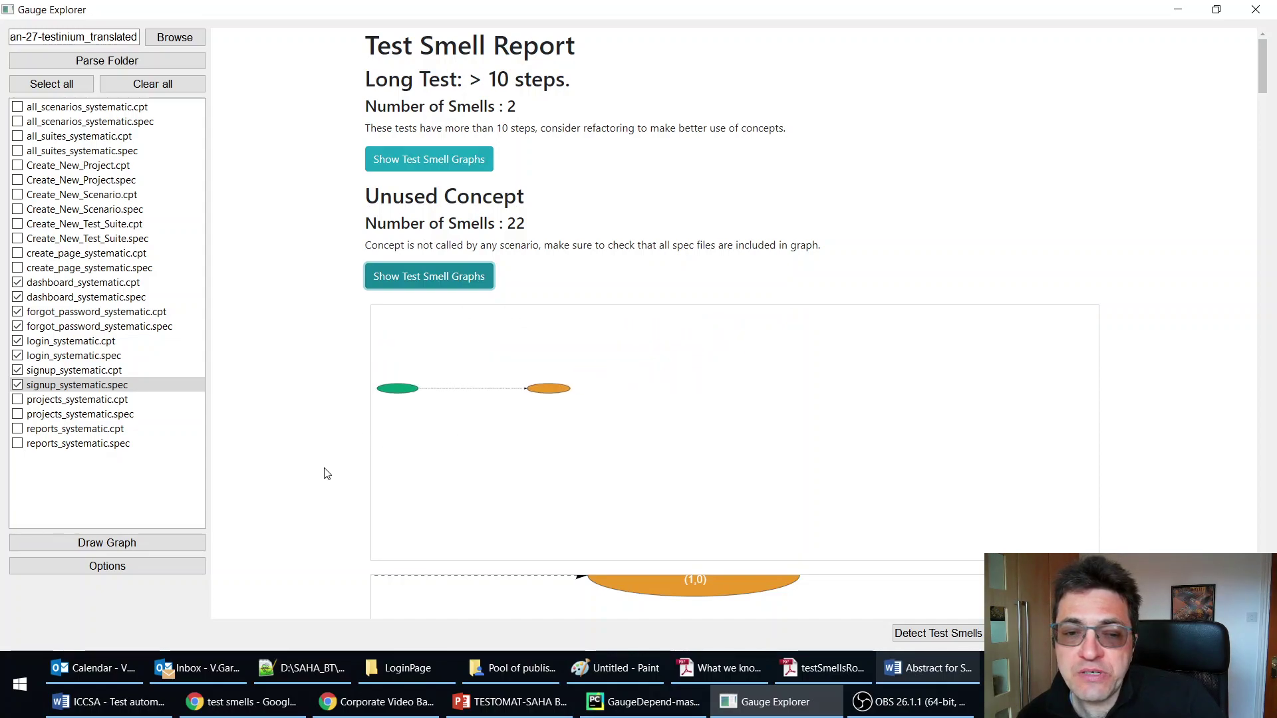
{"action": "scroll", "coordinate": [326, 469], "scroll_direction": "down", "scroll_amount": 2}
{"action": "scroll", "coordinate": [326, 469], "scroll_direction": "down", "scroll_amount": 3}
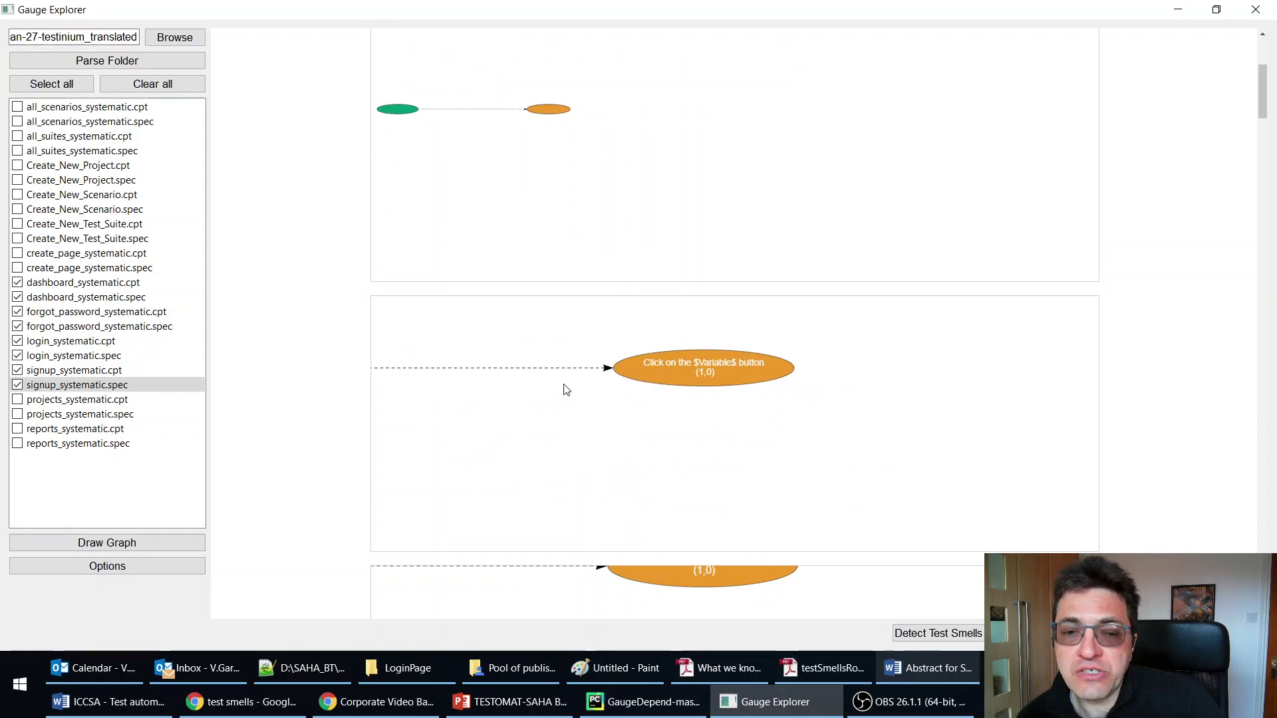
{"action": "scroll", "coordinate": [399, 445], "scroll_direction": "down", "scroll_amount": 6}
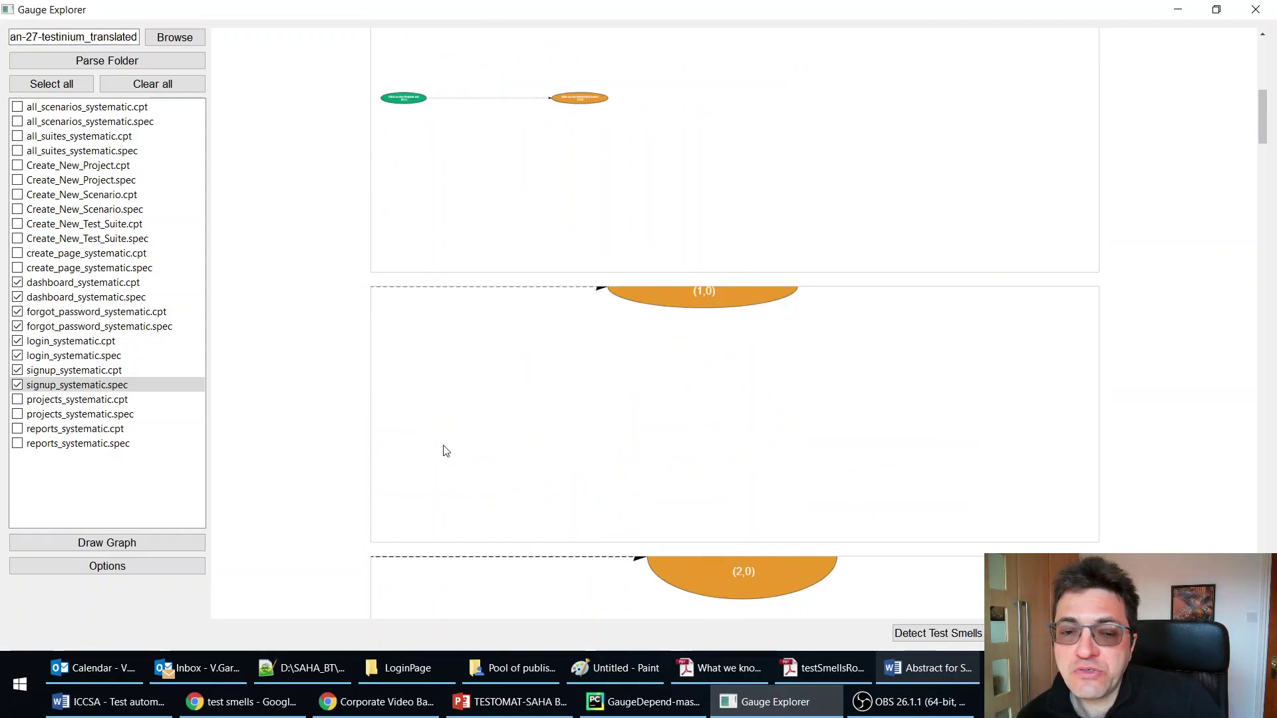
{"action": "scroll", "coordinate": [356, 282], "scroll_direction": "up", "scroll_amount": 10}
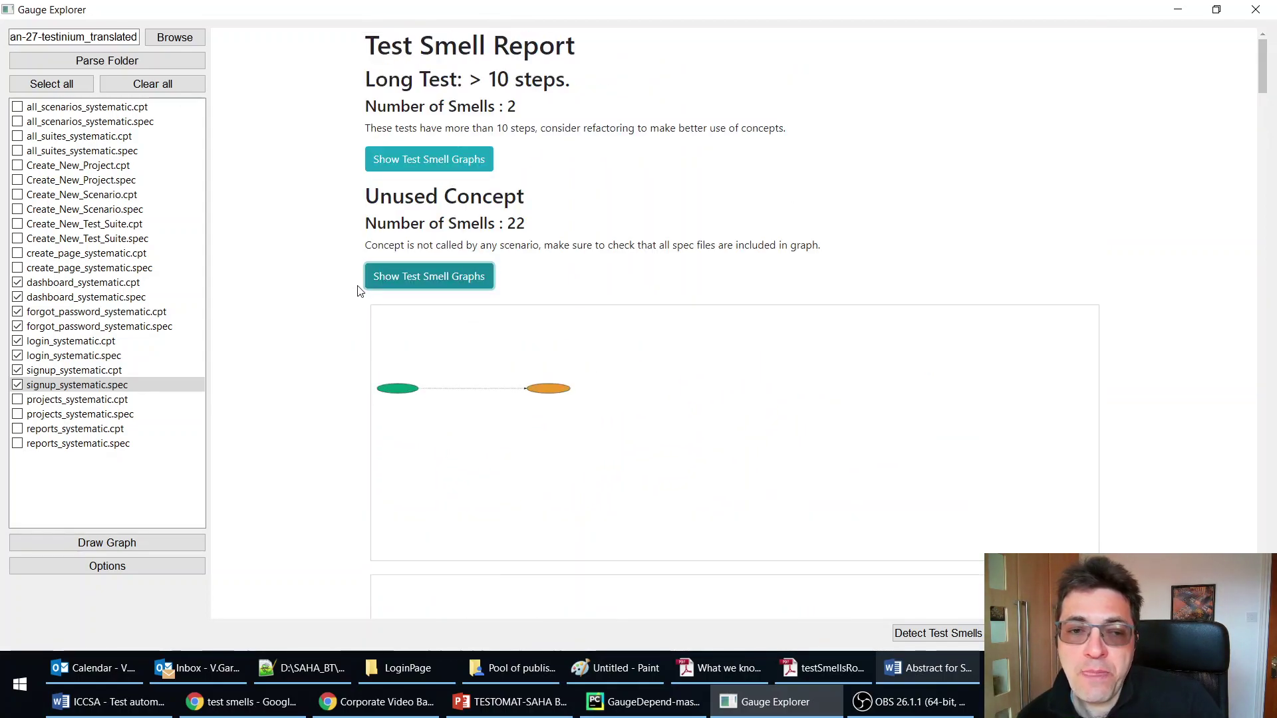
Show the test smell graphs for Long Test and highlight the "Check that the $Variable$ element is visible $Variable$" node in the first graph
{"action": "left_click_drag", "start_coordinate": [388, 79], "coordinate": [566, 79]}
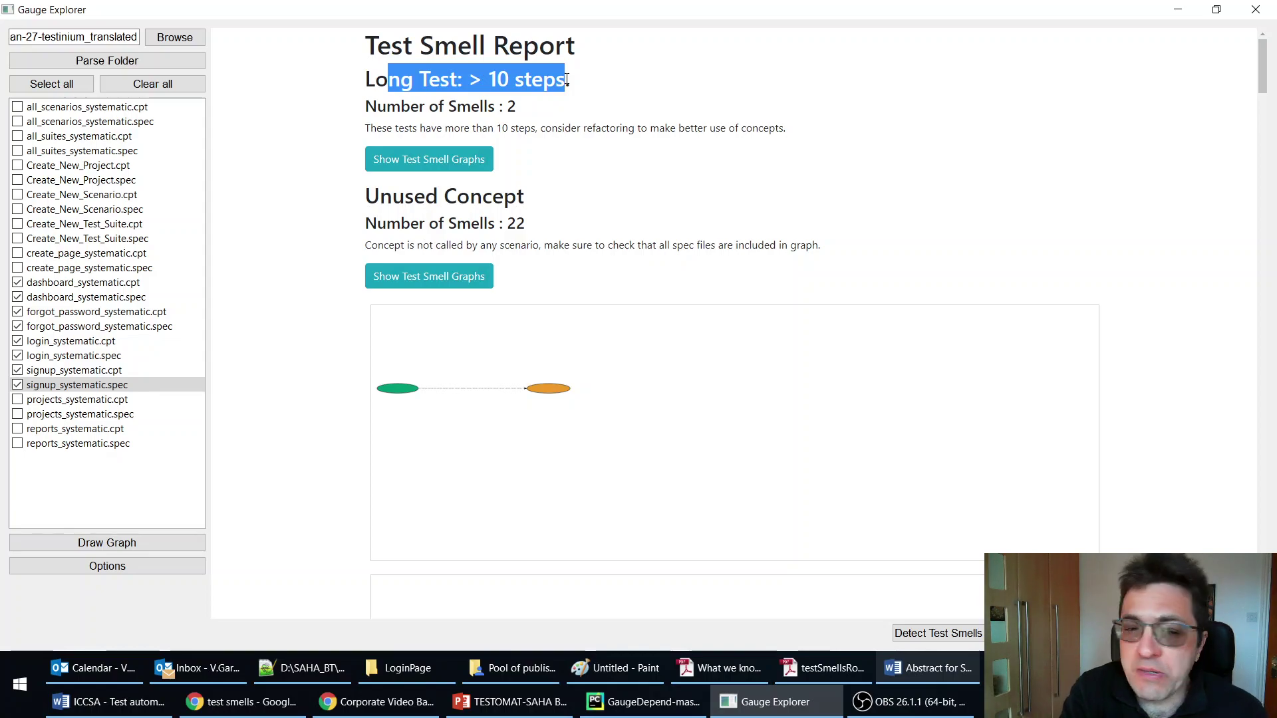
{"action": "left_click", "coordinate": [473, 70]}
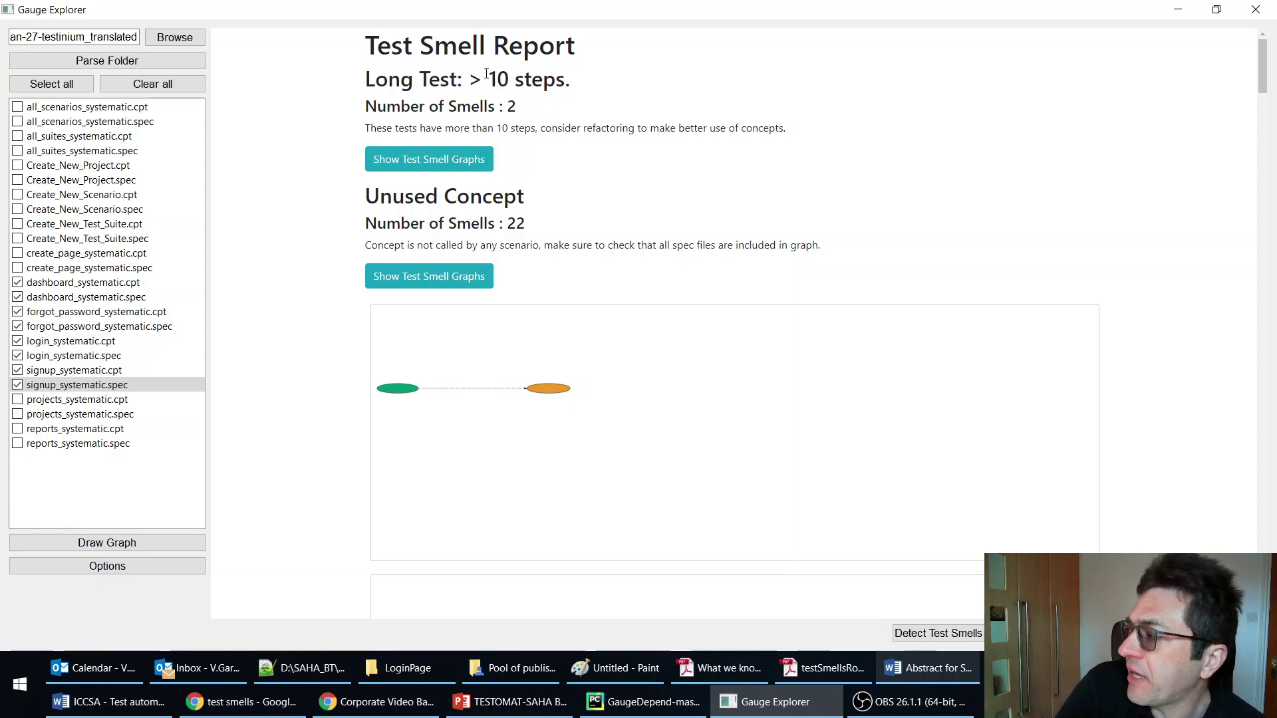
{"action": "left_click", "coordinate": [427, 159]}
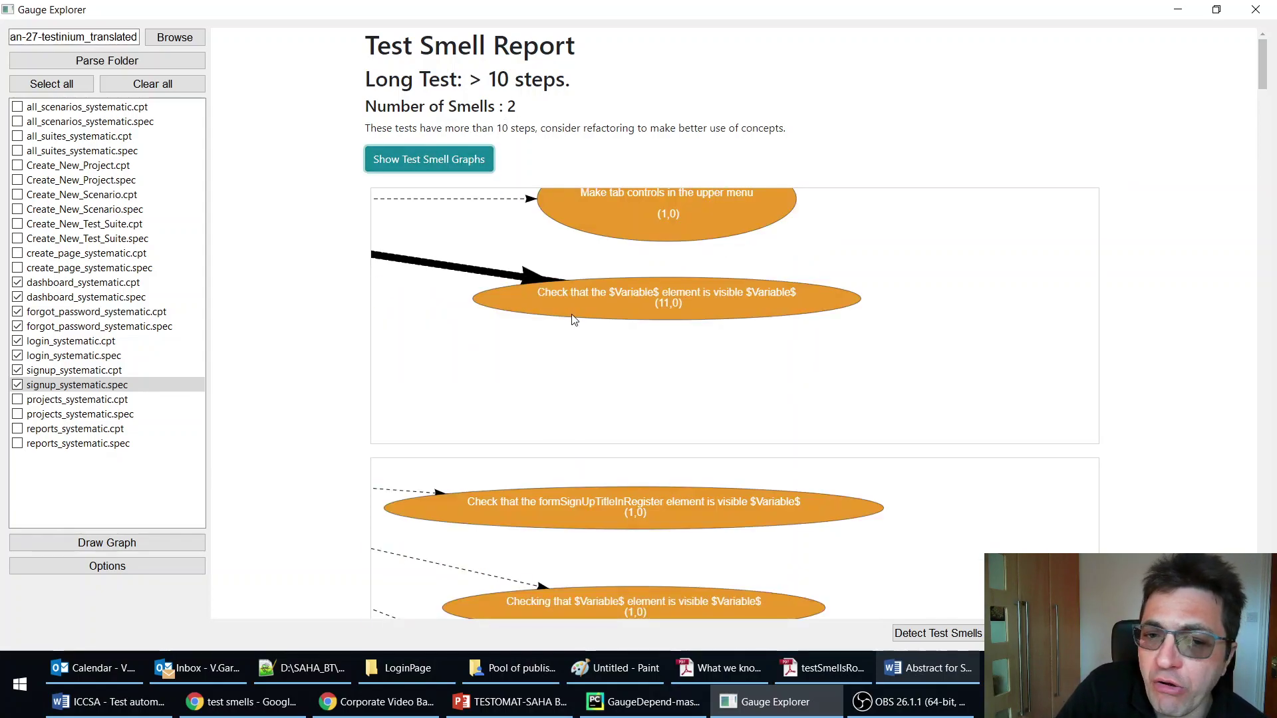
{"action": "left_click", "coordinate": [572, 311]}
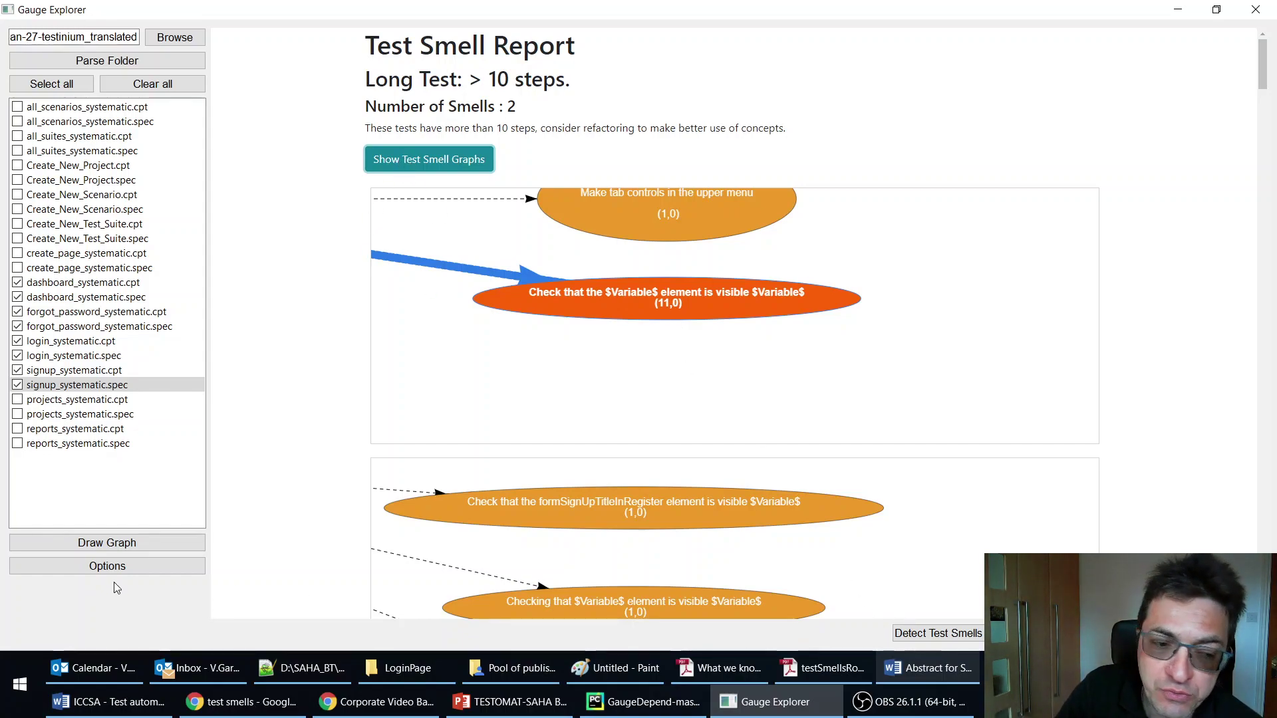
Redraw the dependency graph for the selected dashboard, forgot_password, login and signup systematic files
{"action": "left_click", "coordinate": [94, 547]}
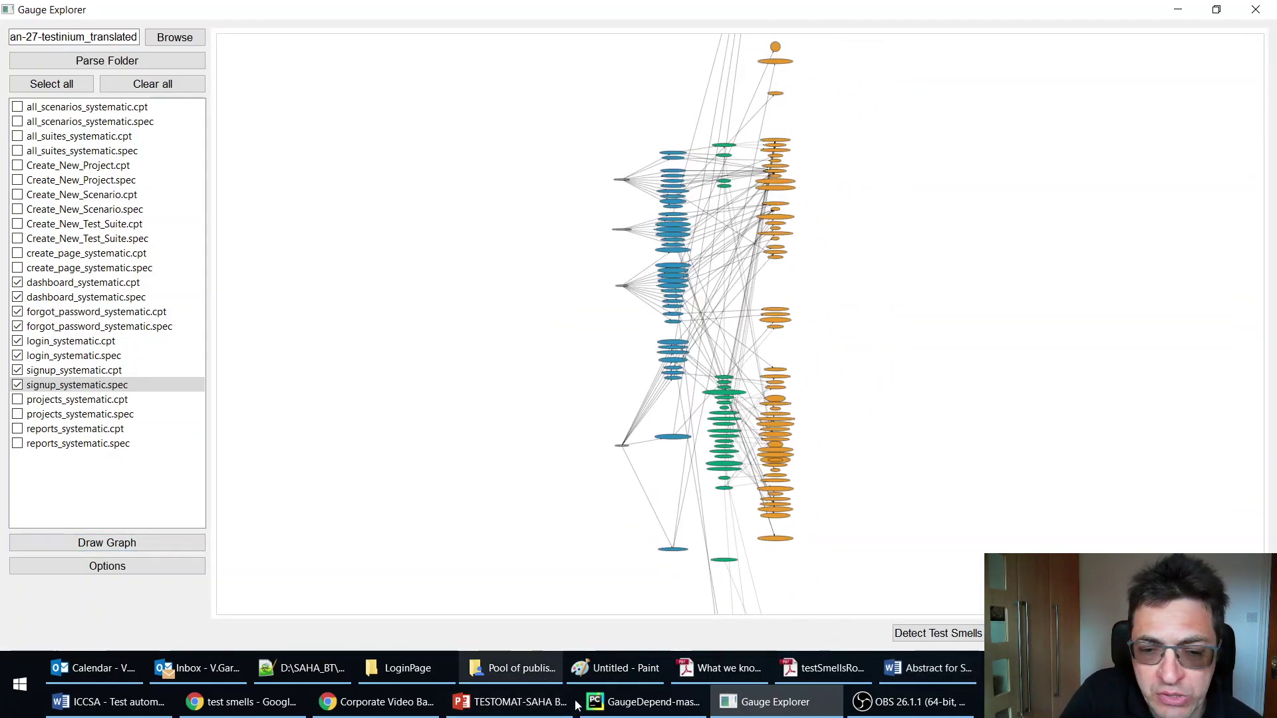
Switch to PyCharm and open gauge_parser.py and markdown_processor.py from the parsers folder
{"action": "left_click", "coordinate": [644, 702]}
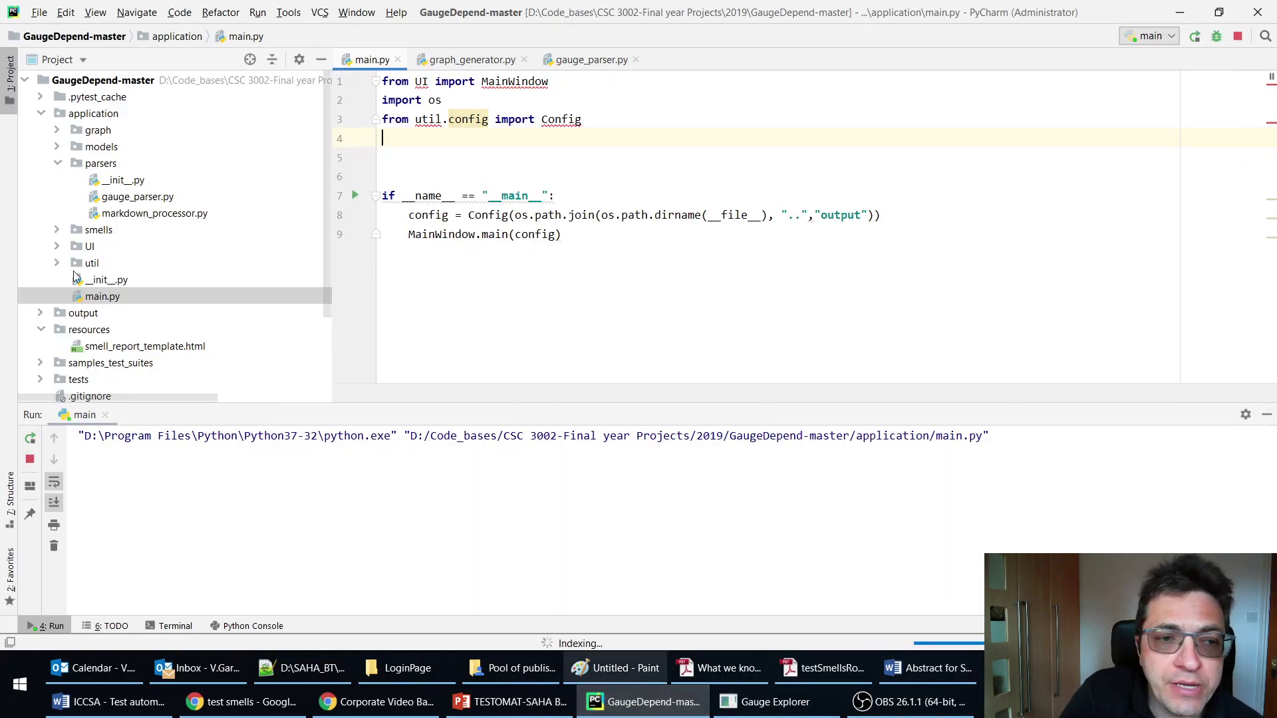
{"action": "double_click", "coordinate": [126, 198]}
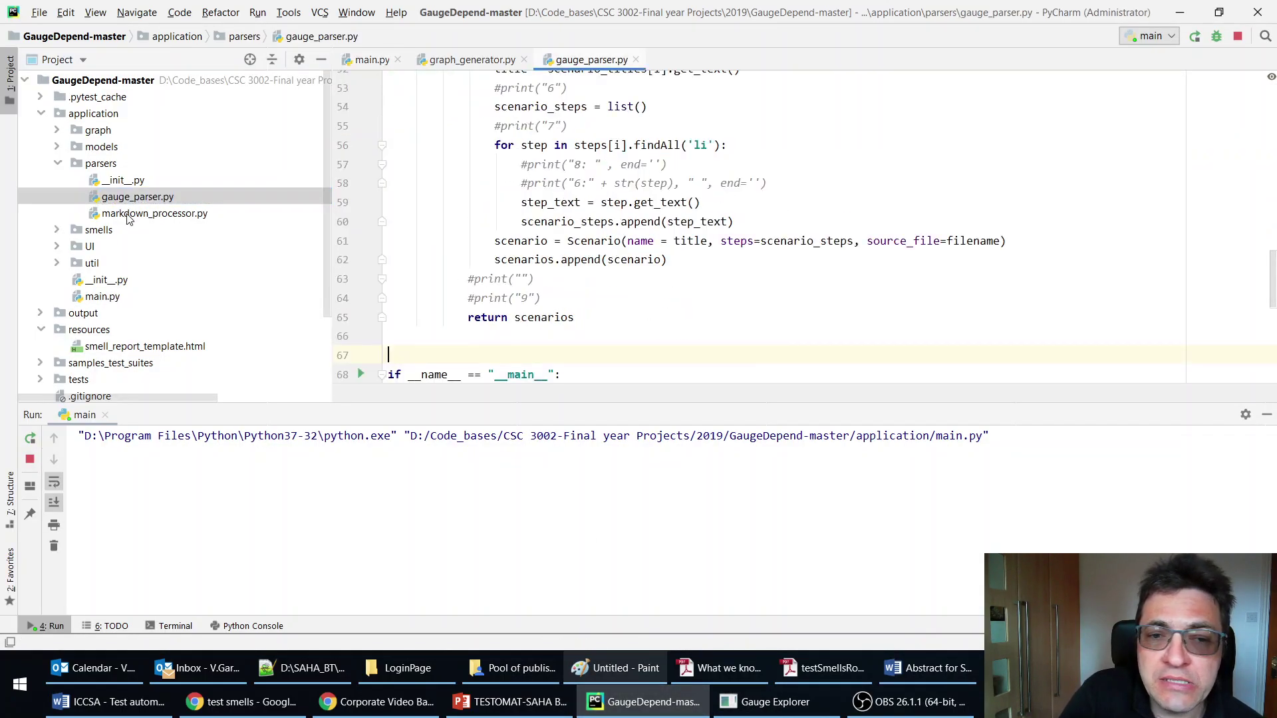
{"action": "double_click", "coordinate": [127, 213]}
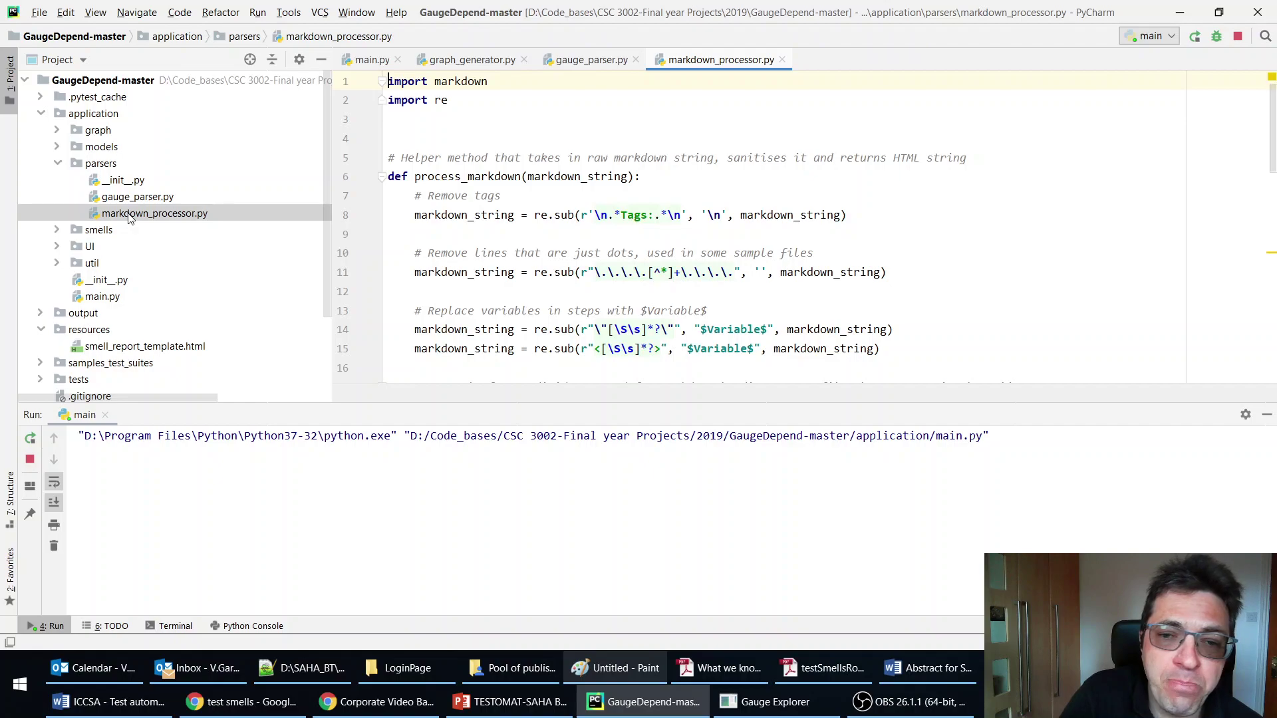
Expand the models and graph folders and point out graph_renderer.py, graph_generator.py and gauge_data_models.py in the project tree
{"action": "left_click", "coordinate": [57, 147]}
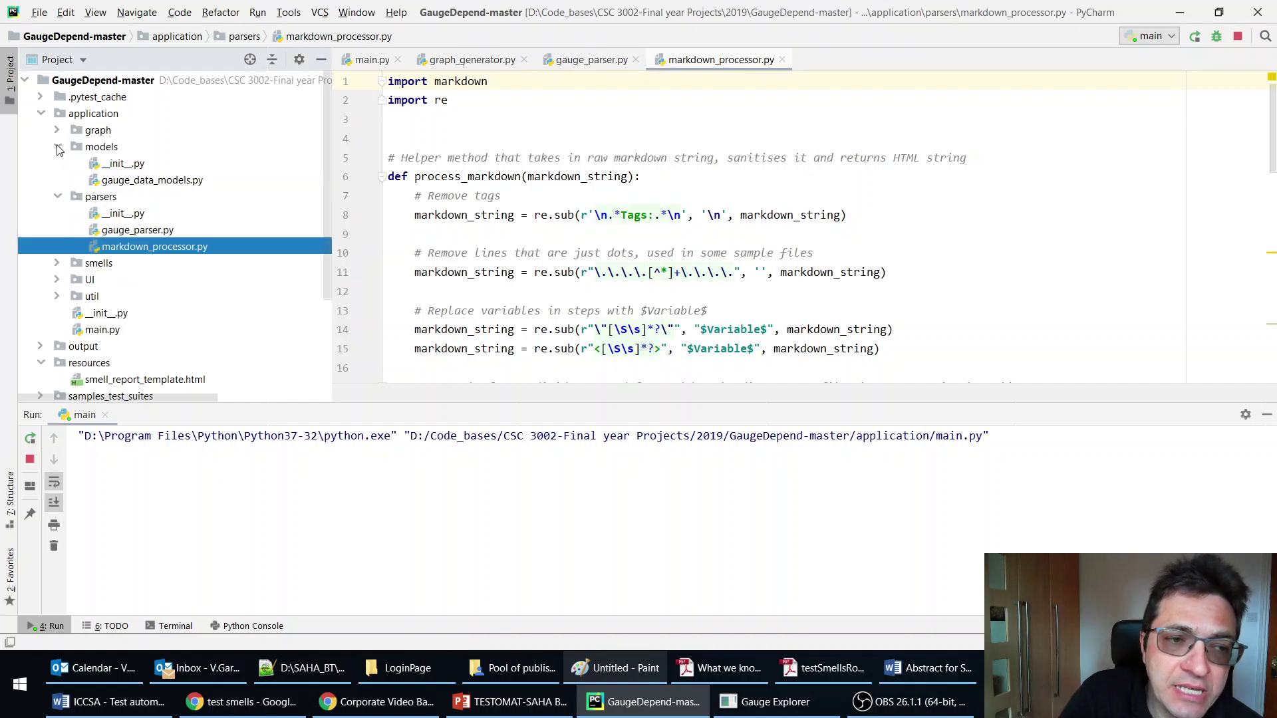
{"action": "left_click", "coordinate": [57, 131]}
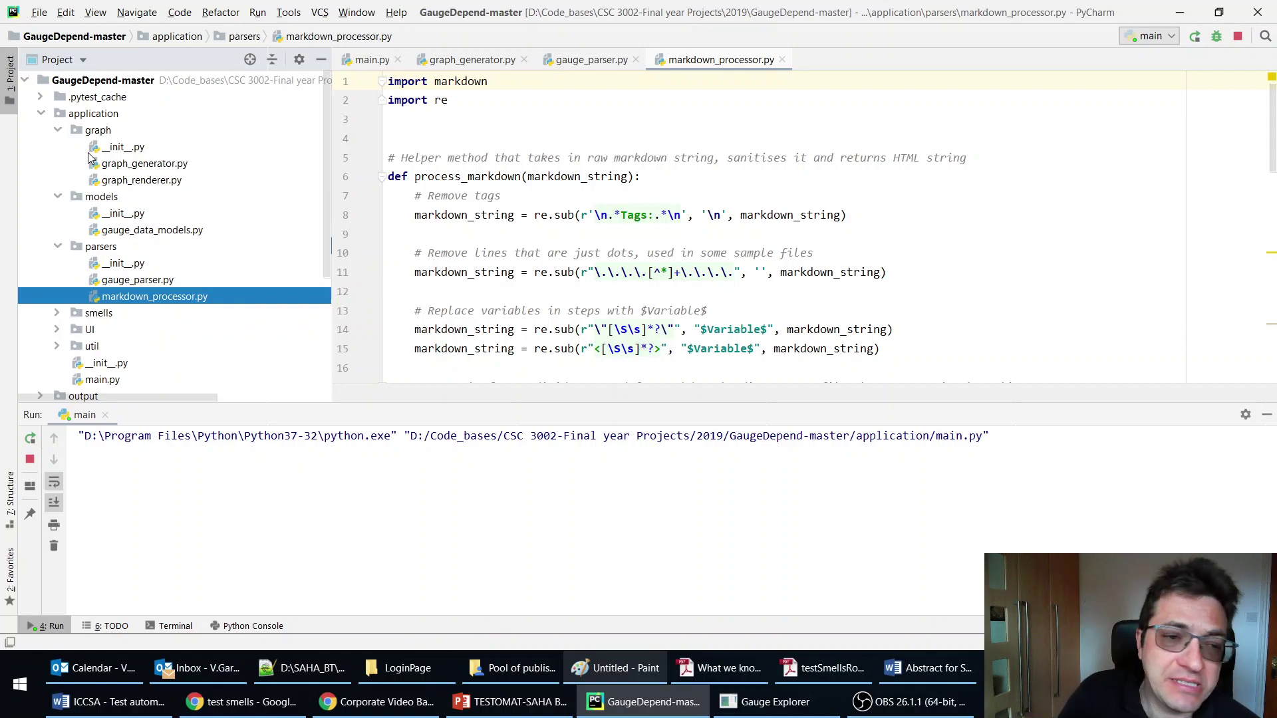
{"action": "left_click", "coordinate": [142, 182]}
{"action": "left_click", "coordinate": [133, 167]}
{"action": "left_click", "coordinate": [145, 231]}
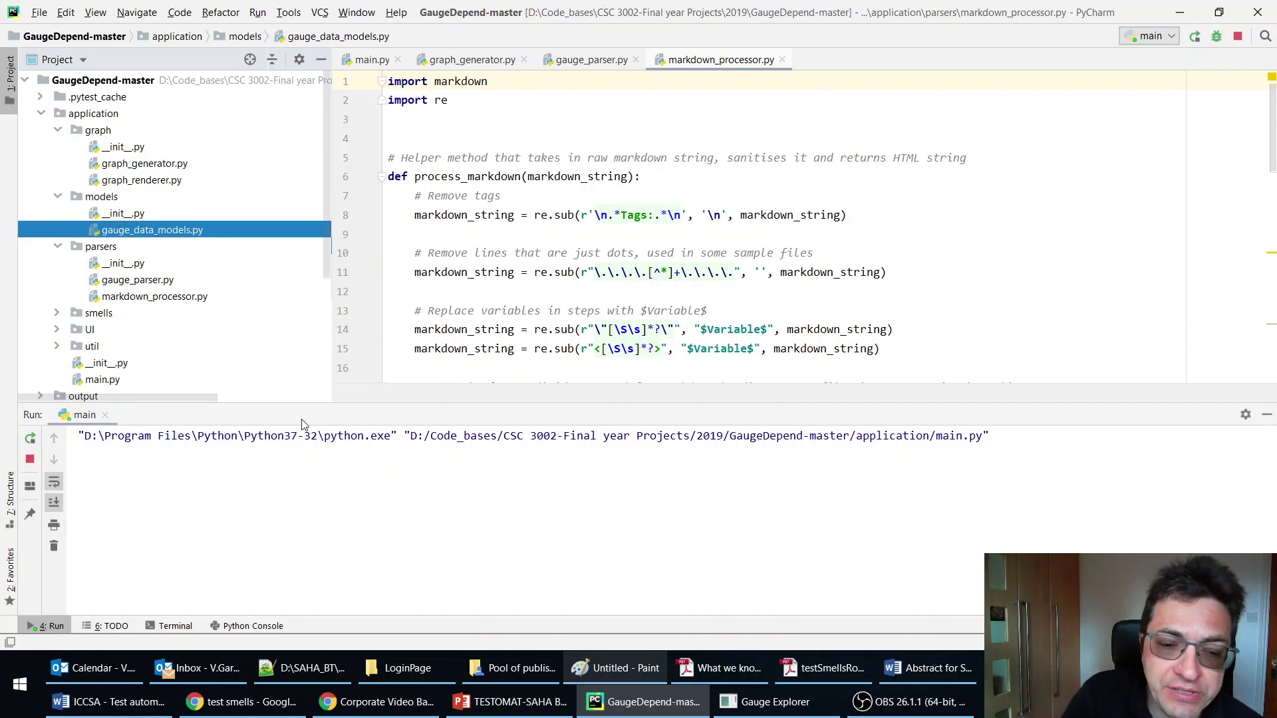
Switch to Chrome, show the GaugeDepend GitHub repository page and highlight its web address
{"action": "left_click", "coordinate": [243, 701]}
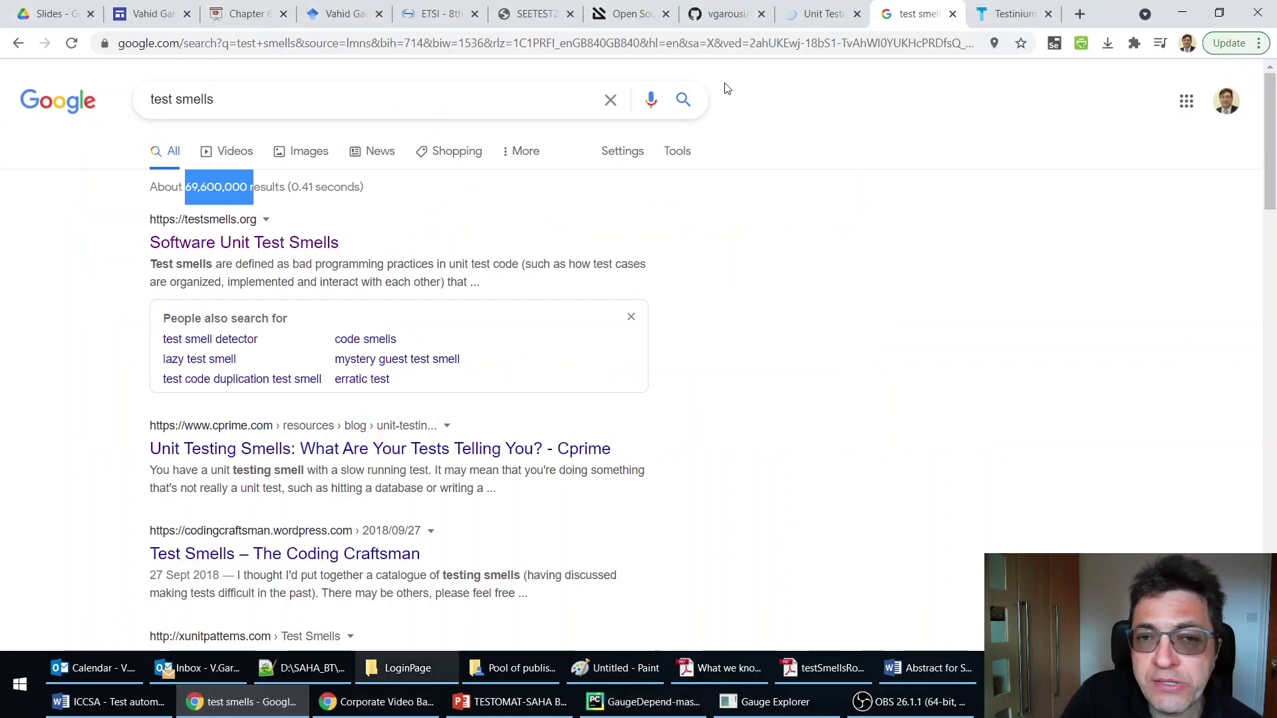
{"action": "left_click", "coordinate": [732, 13]}
{"action": "left_click_drag", "start_coordinate": [304, 43], "coordinate": [141, 43]}
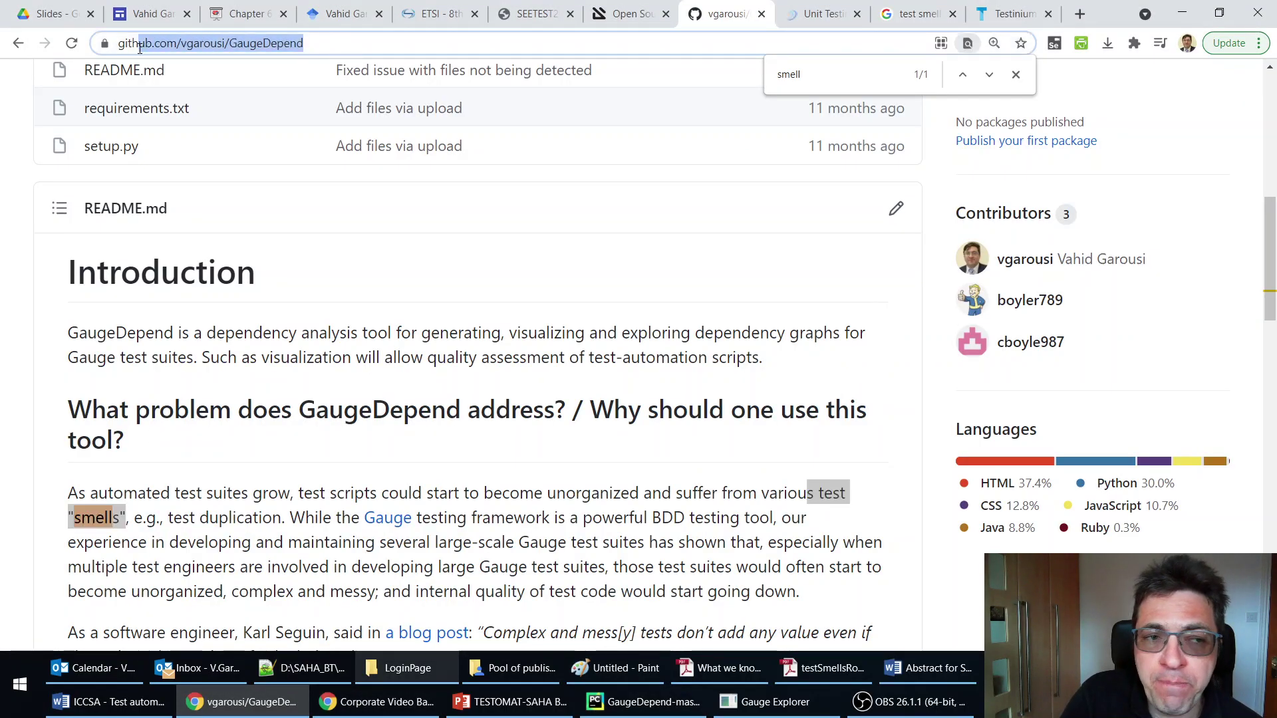
{"action": "left_click", "coordinate": [197, 338]}
Go through the README to the Development team and timeline section and highlight the final-year student's entry
{"action": "scroll", "coordinate": [197, 338], "scroll_direction": "down", "scroll_amount": 6}
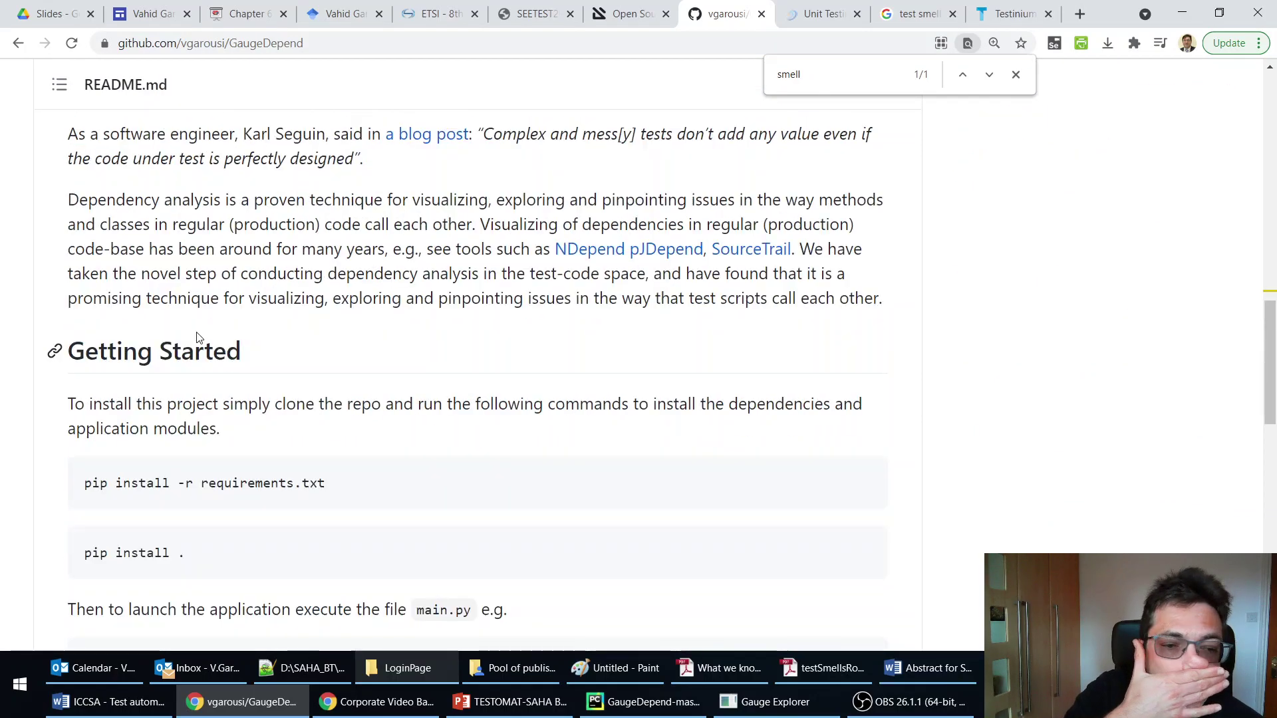
{"action": "scroll", "coordinate": [199, 333], "scroll_direction": "down", "scroll_amount": 12}
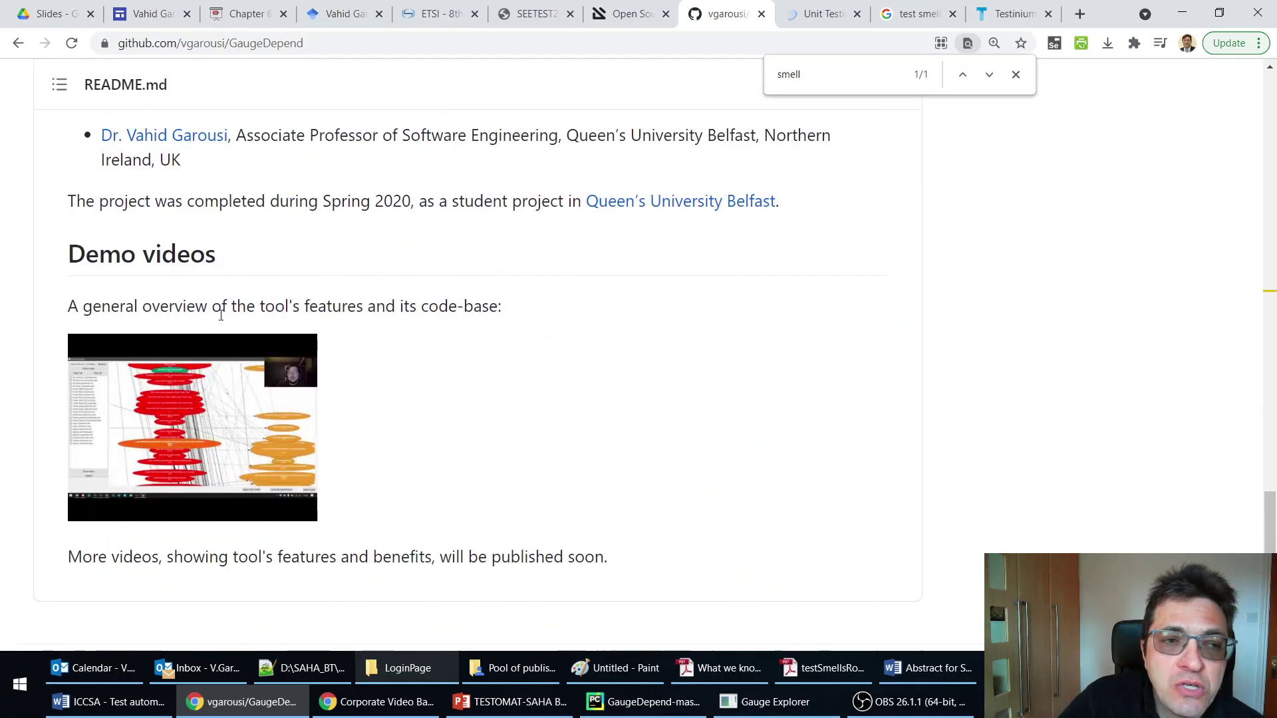
{"action": "scroll", "coordinate": [221, 322], "scroll_direction": "up", "scroll_amount": 1}
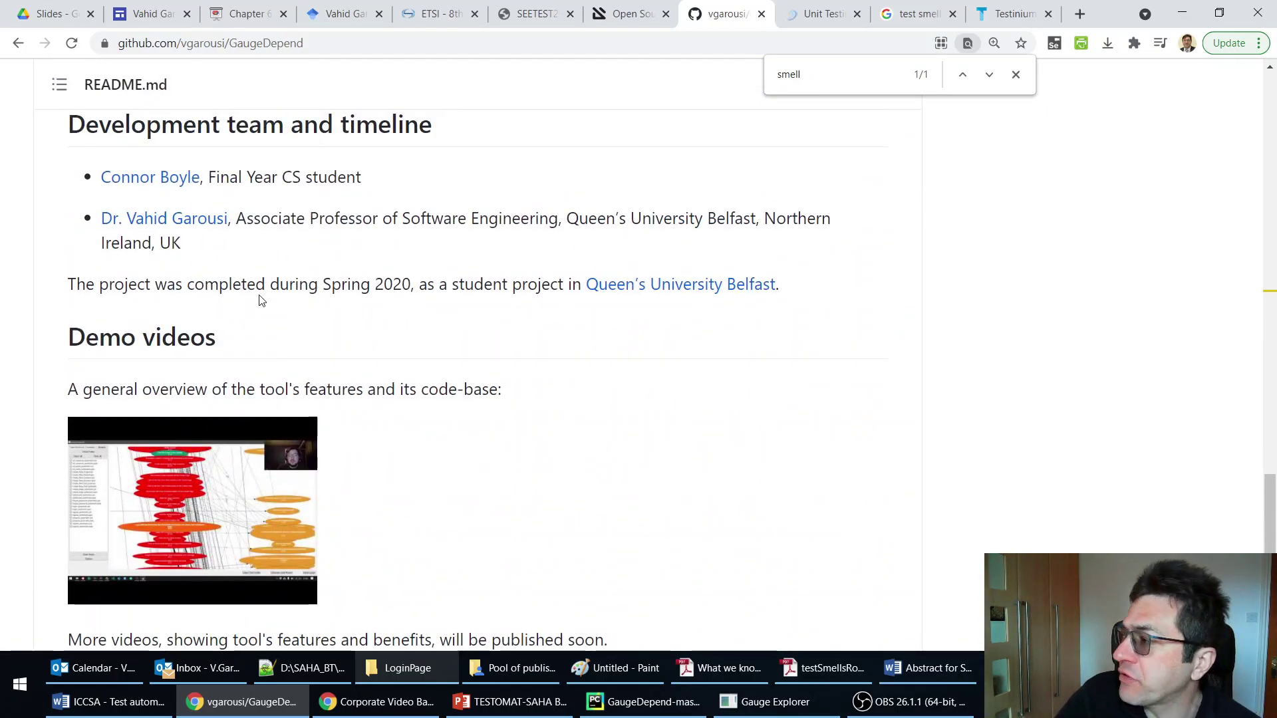
{"action": "left_click_drag", "start_coordinate": [383, 187], "coordinate": [100, 178]}
{"action": "left_click", "coordinate": [219, 178]}
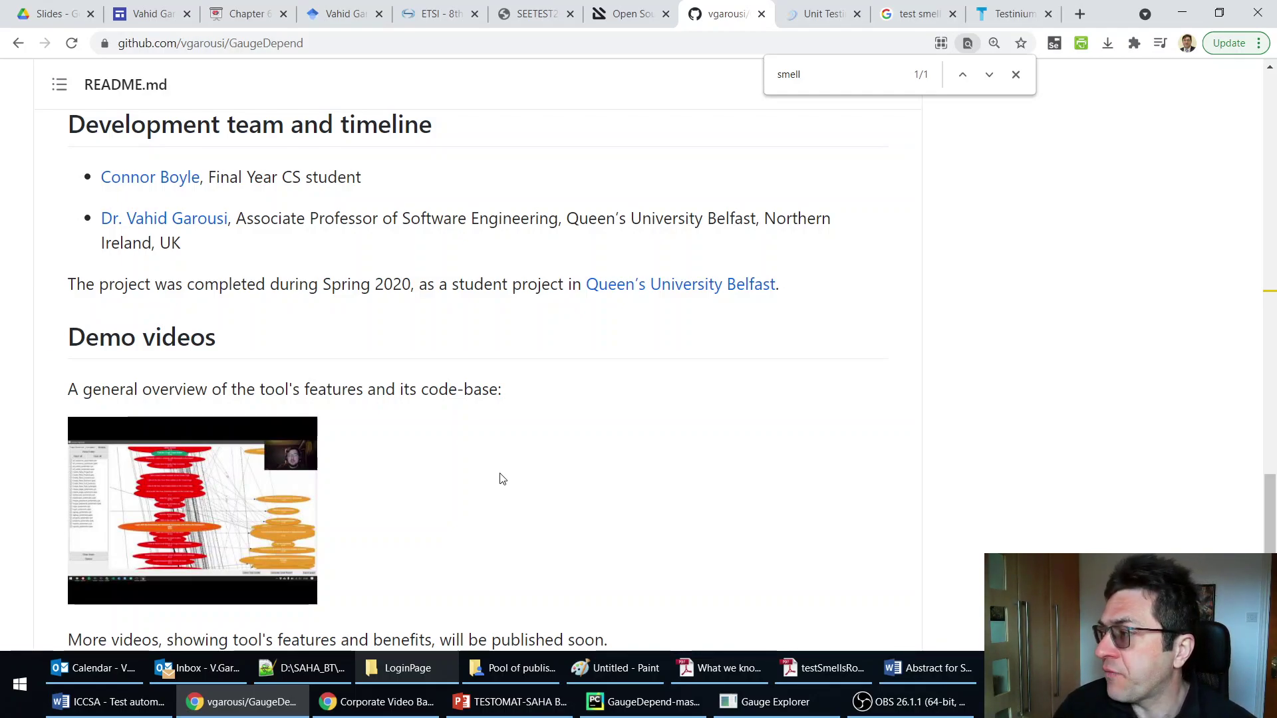
Append "Extend" to the GaugeDepend repository address in the browser without loading it
{"action": "left_click", "coordinate": [271, 42]}
{"action": "left_click_drag", "start_coordinate": [267, 43], "coordinate": [358, 47]}
{"action": "left_click", "coordinate": [359, 47]}
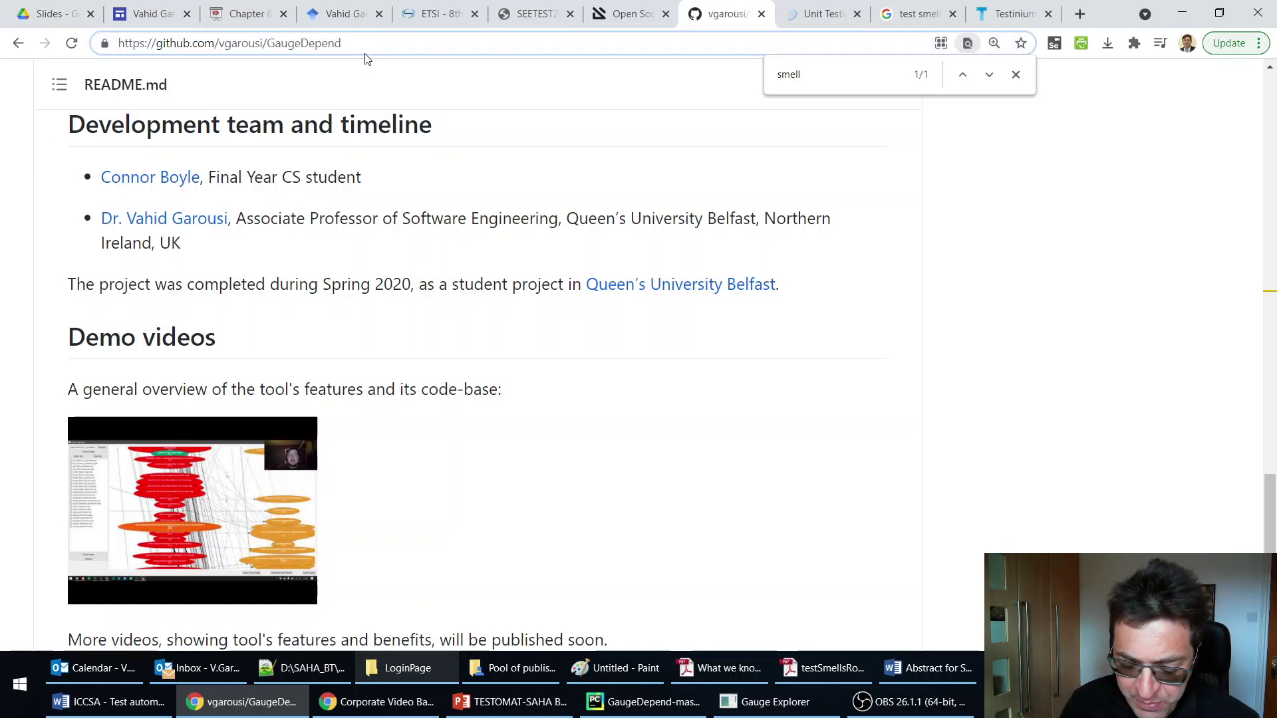
{"action": "type", "text": "Extend"}
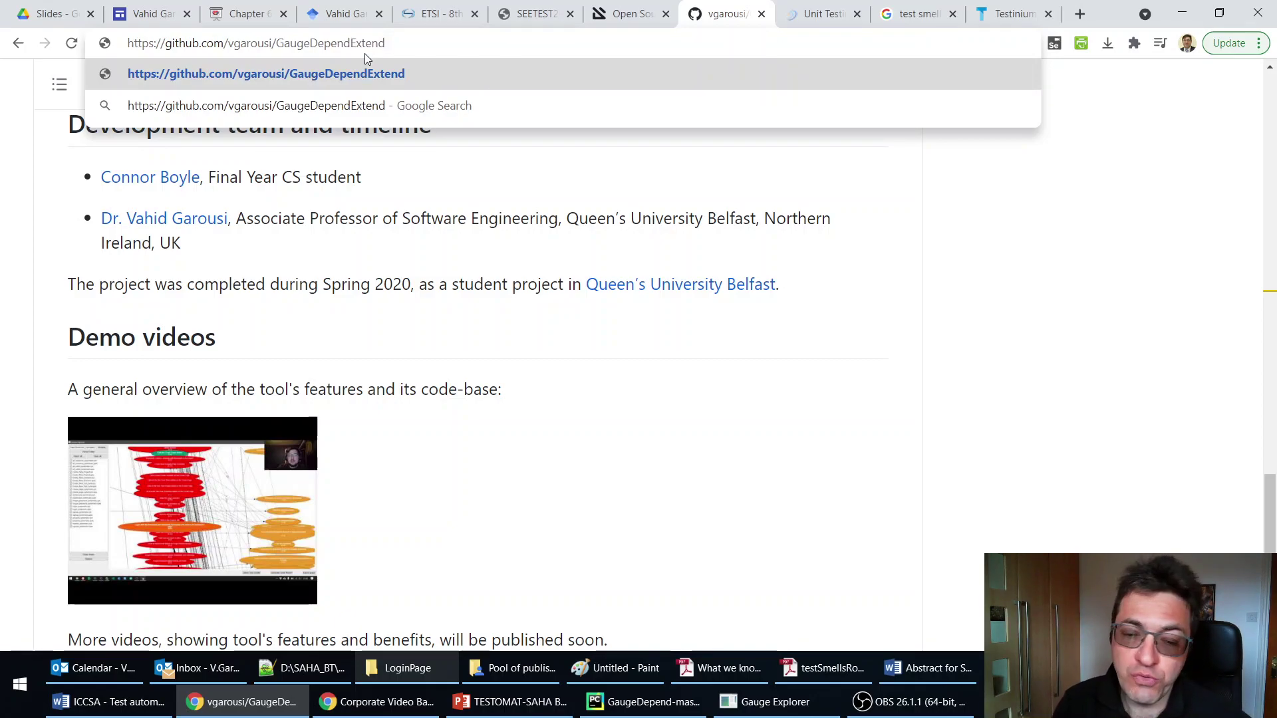
Switch to Gauge Explorer and highlight the orange register page step node in the dependency graph, enlarged until its label is readable
{"action": "left_click", "coordinate": [768, 702]}
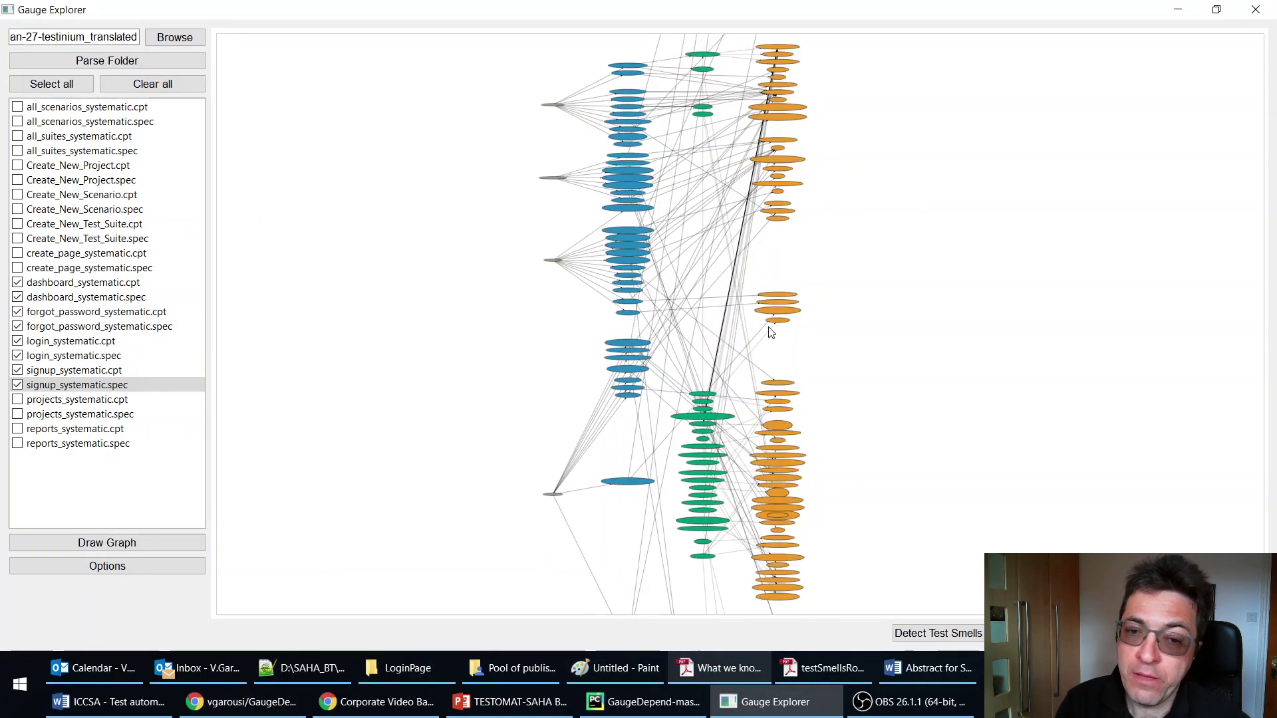
{"action": "scroll", "coordinate": [771, 333], "scroll_direction": "up", "scroll_amount": 1}
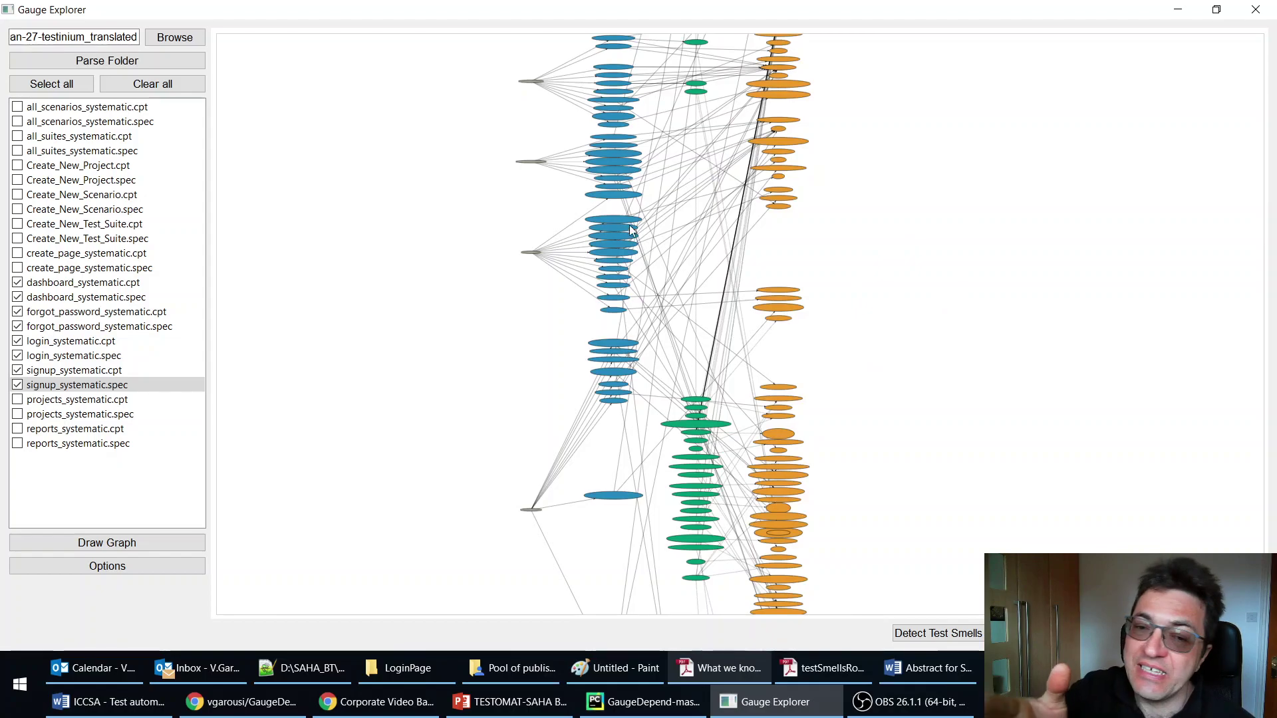
{"action": "left_click", "coordinate": [775, 169]}
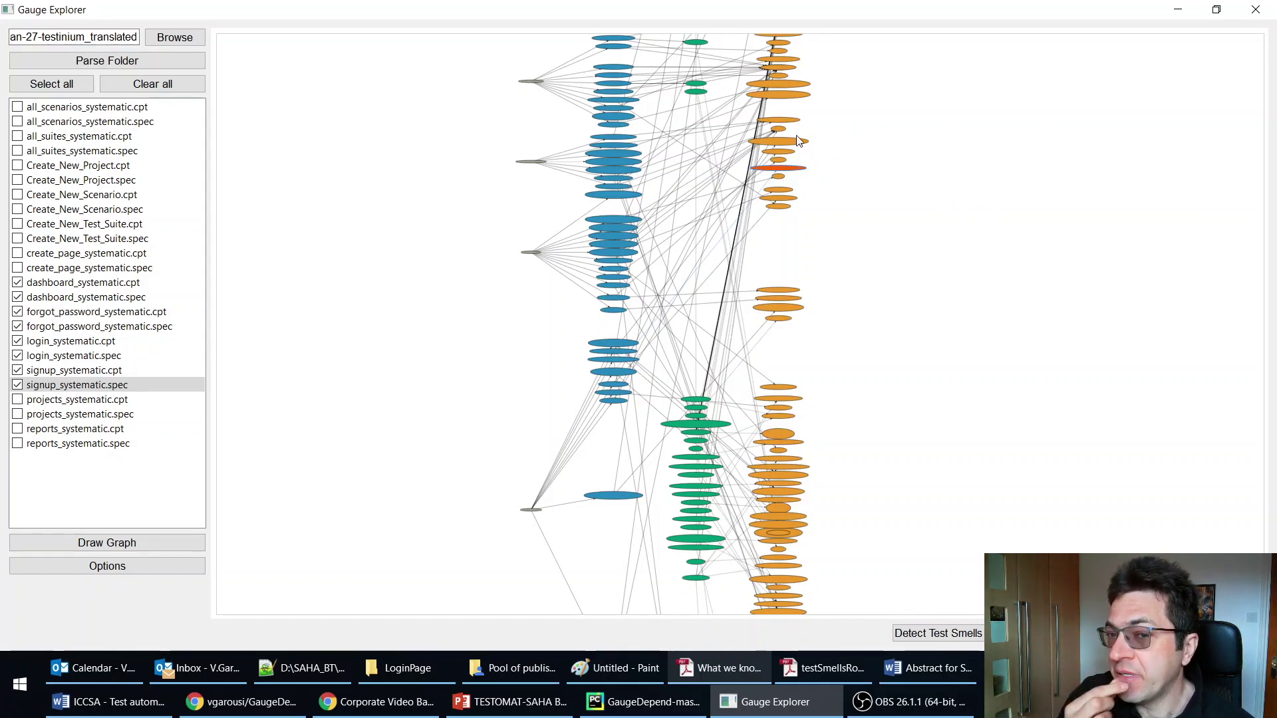
{"action": "scroll", "coordinate": [789, 145], "scroll_direction": "up", "scroll_amount": 5}
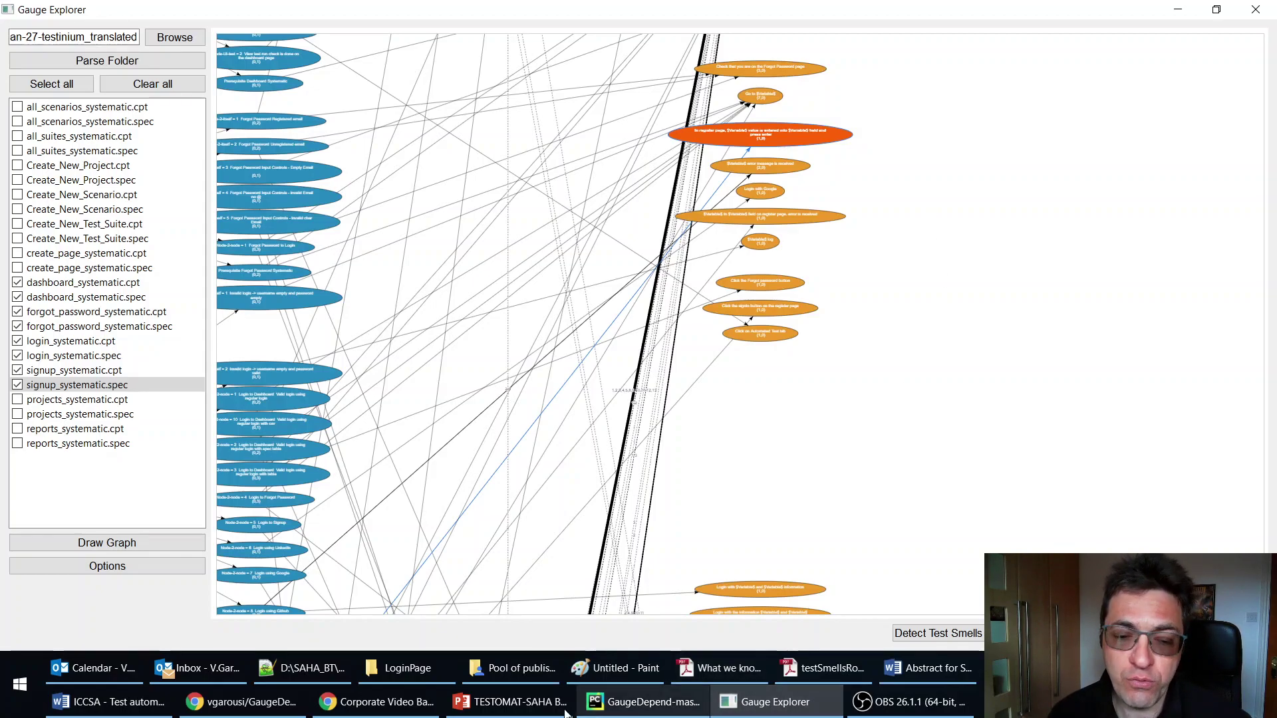
Return to the GaugeDepend GitHub page in Chrome
{"action": "left_click", "coordinate": [226, 704]}
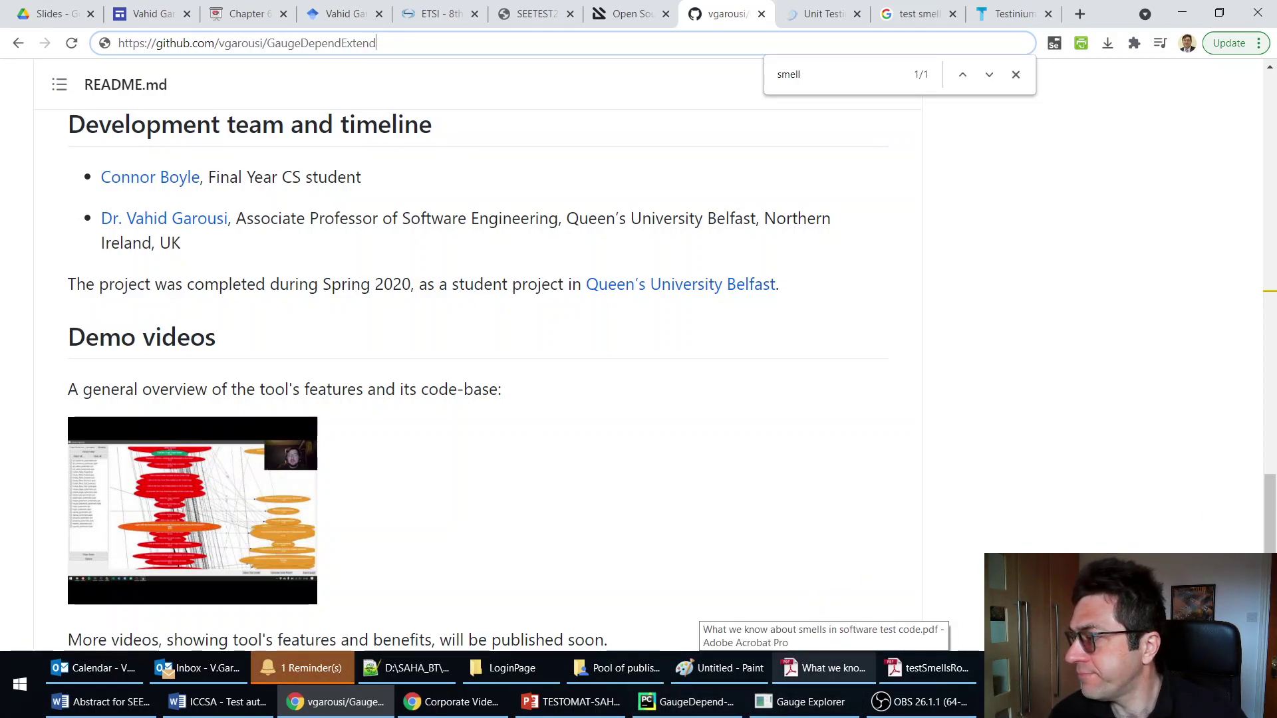
{"action": "key", "text": "alt+Tab"}
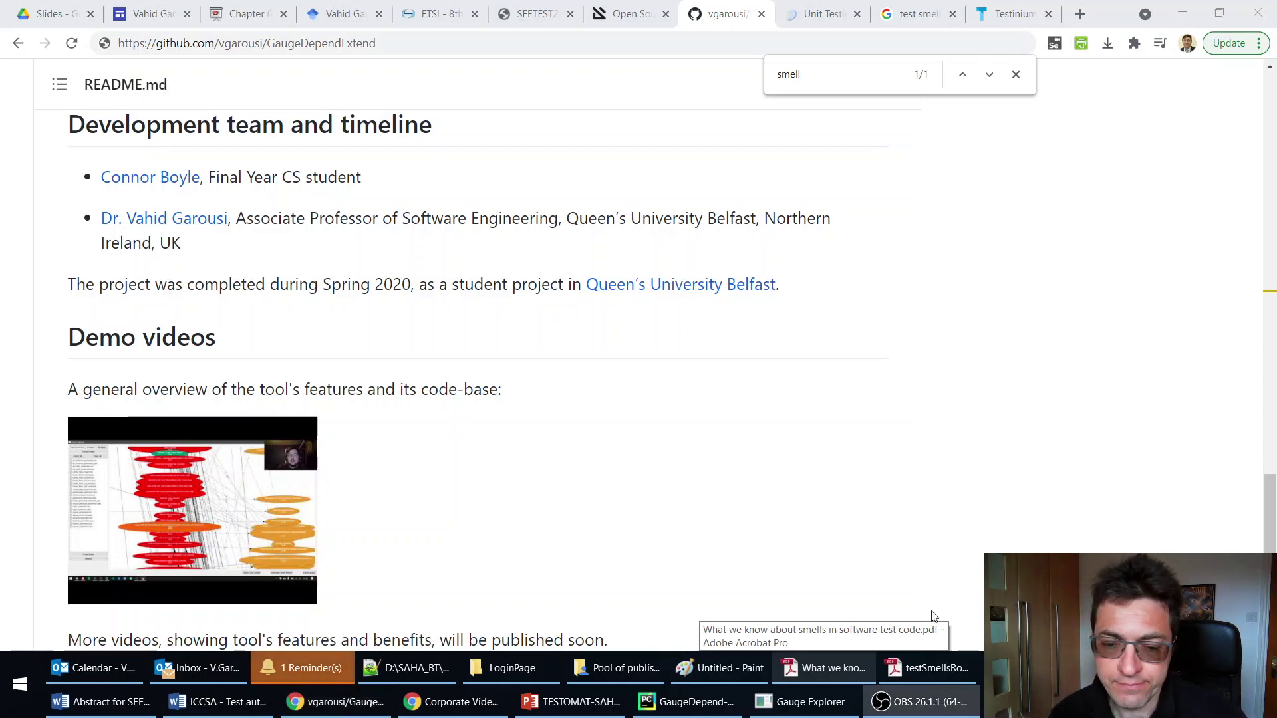